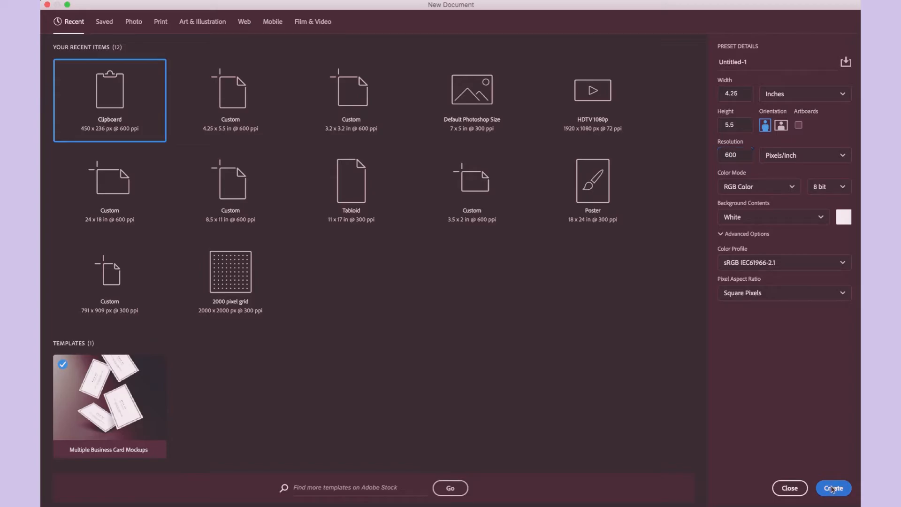
- Create the 4.25 × 5.5 inch, 600 ppi document and copy in the FirstPalette heart template image from the browser
key(super+Tab)
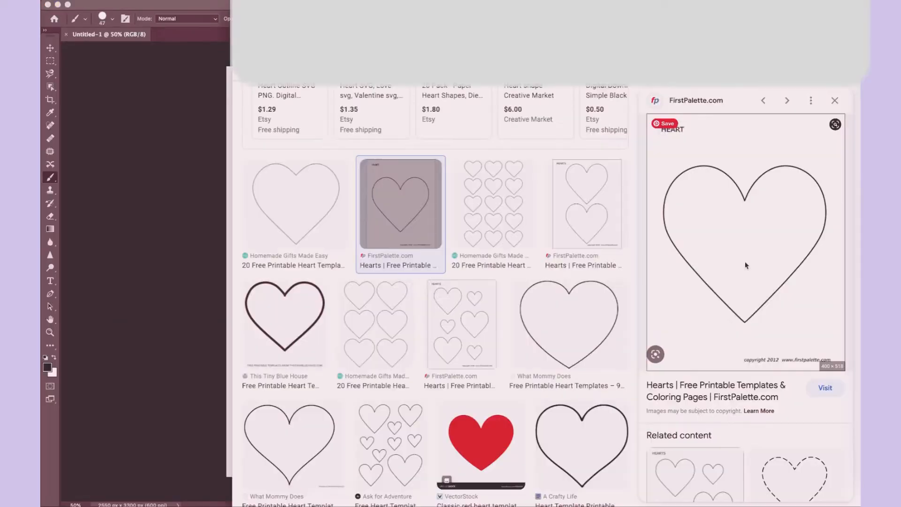
drag(746, 266, 132, 138)
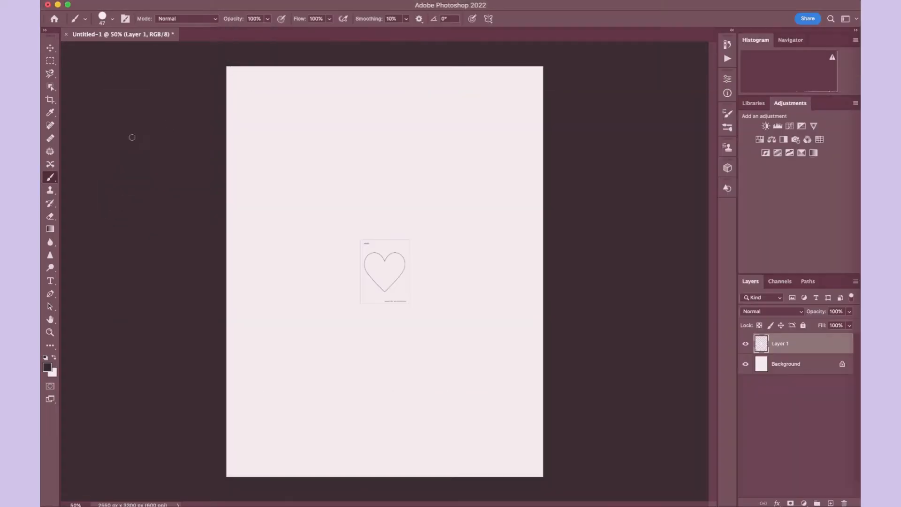
scroll(700, 326, down, 5)
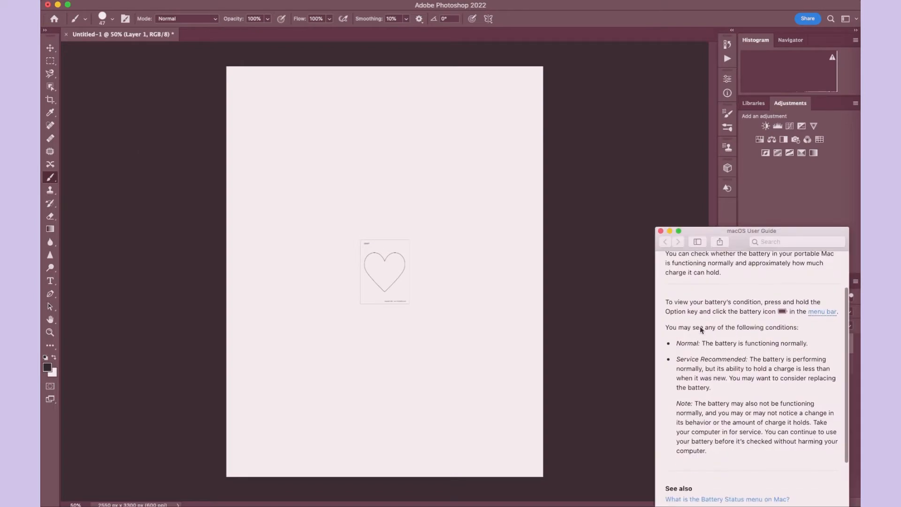
scroll(700, 328, down, 2)
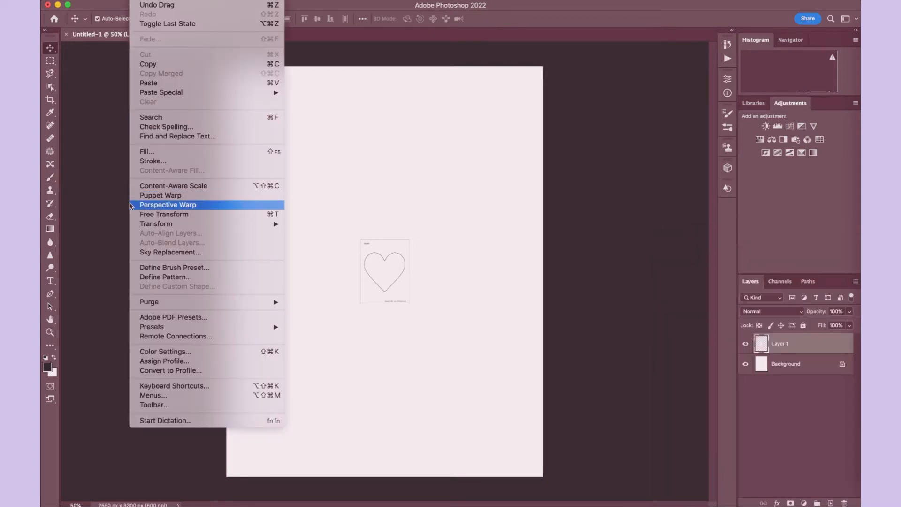
- Enlarge the heart template with Free Transform so the outline spans nearly the full page width
click(168, 215)
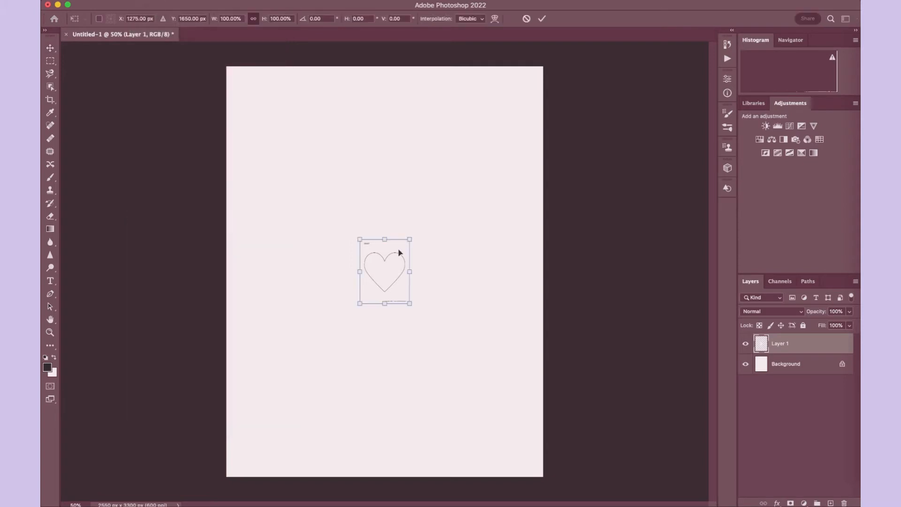
drag(356, 235, 210, 43)
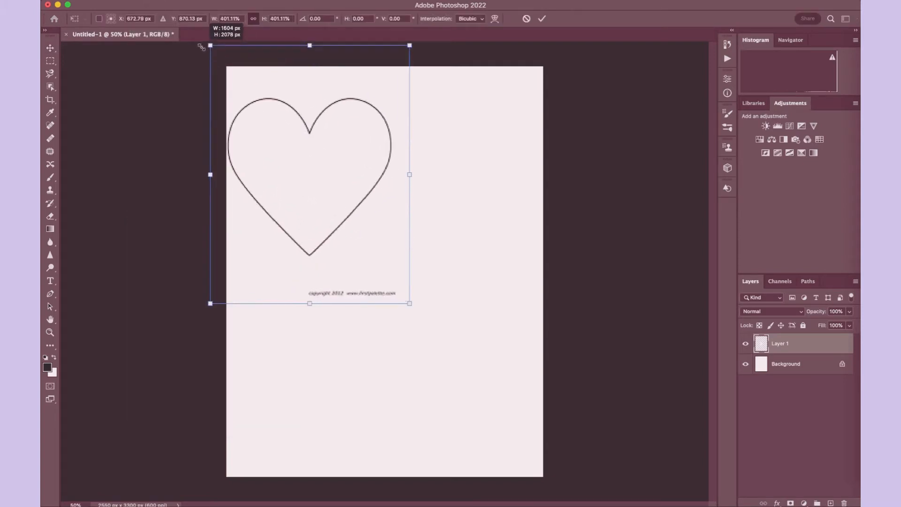
drag(408, 304, 567, 497)
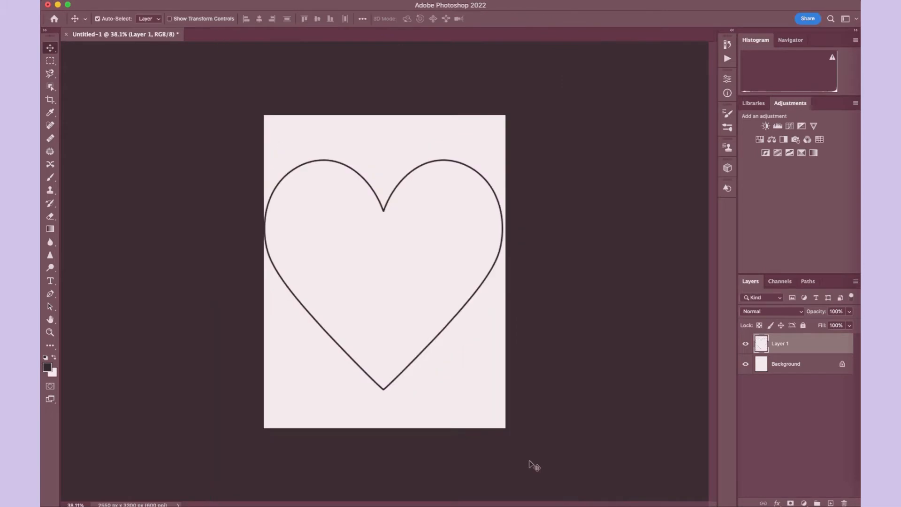
scroll(378, 321, up, 3)
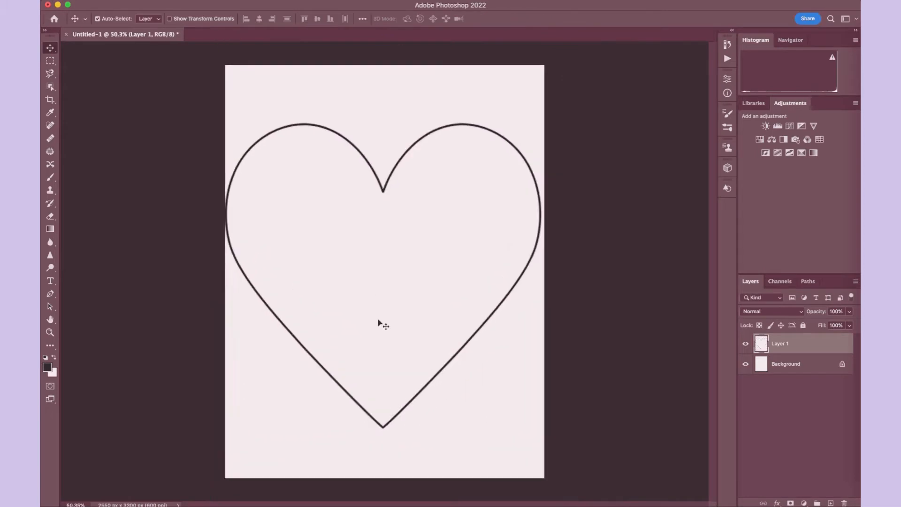
- Adjust the heart outline's position so it sits horizontally centred within the page edges
drag(339, 248, 343, 249)
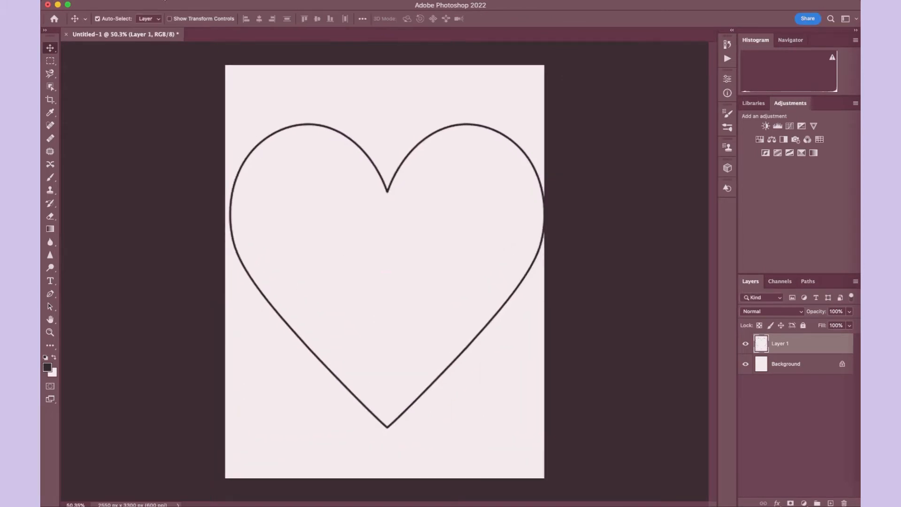
click(140, 0)
click(170, 214)
scroll(507, 418, down, 2)
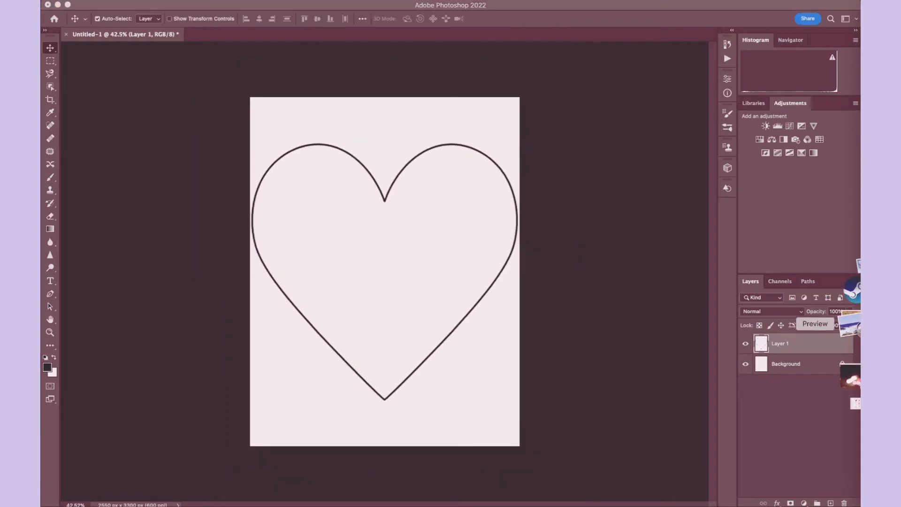
- Copy the blurred-lights photo's file name from Preview and search the computer for 1A8EA9EE-FACD-4961-A01D-5D8A127E870C.JPG
click(850, 325)
click(315, 9)
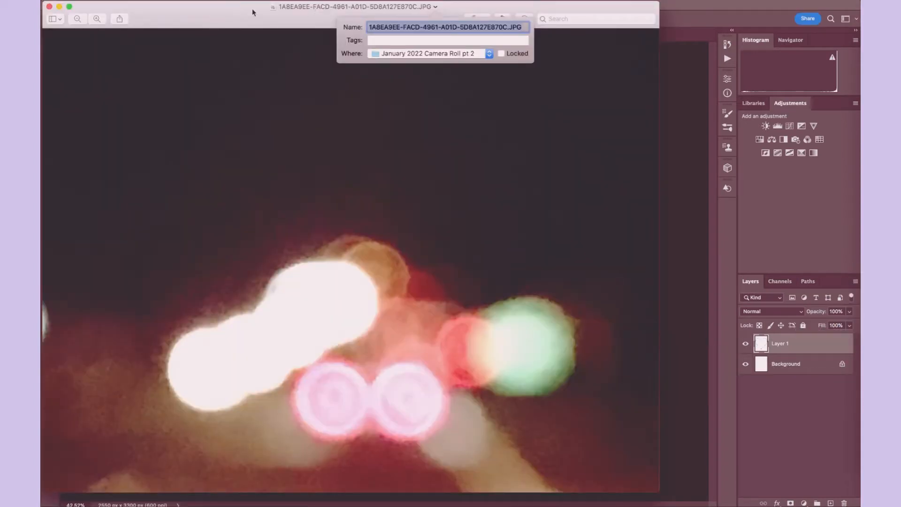
click(50, 8)
click(49, 7)
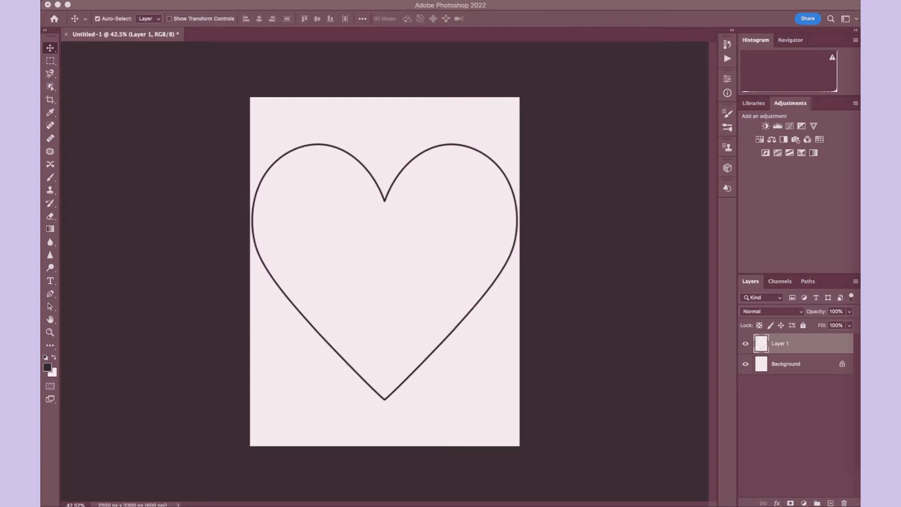
key(super+space)
key(super+v)
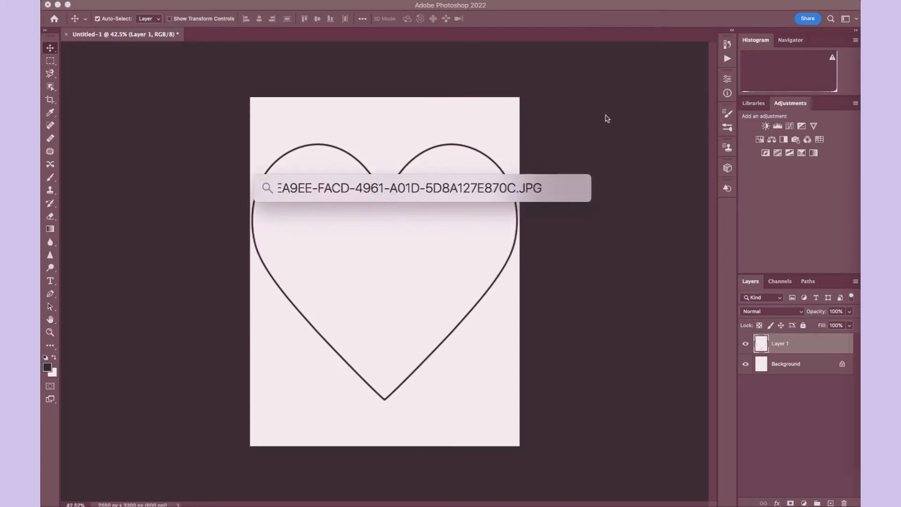
- Place the blurred-lights photo in the heart document and set its opacity to 89%
drag(361, 219, 375, 119)
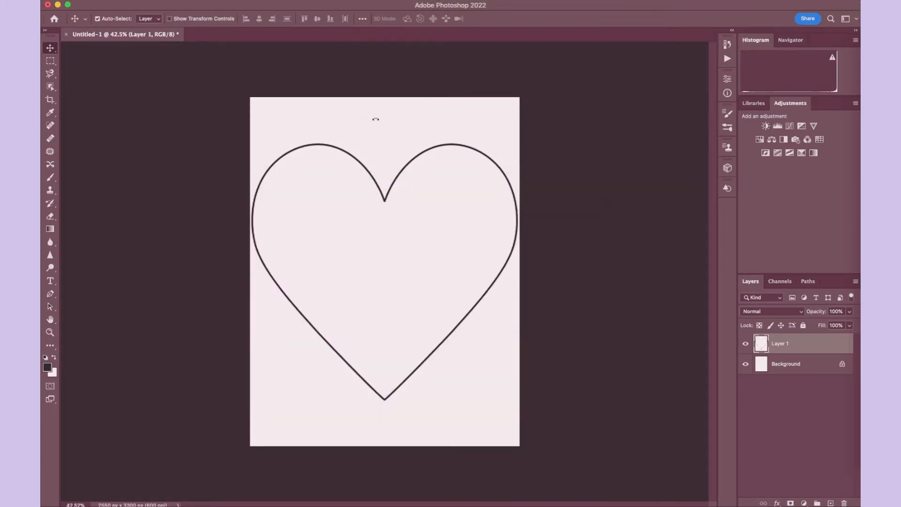
click(849, 311)
drag(851, 323, 844, 324)
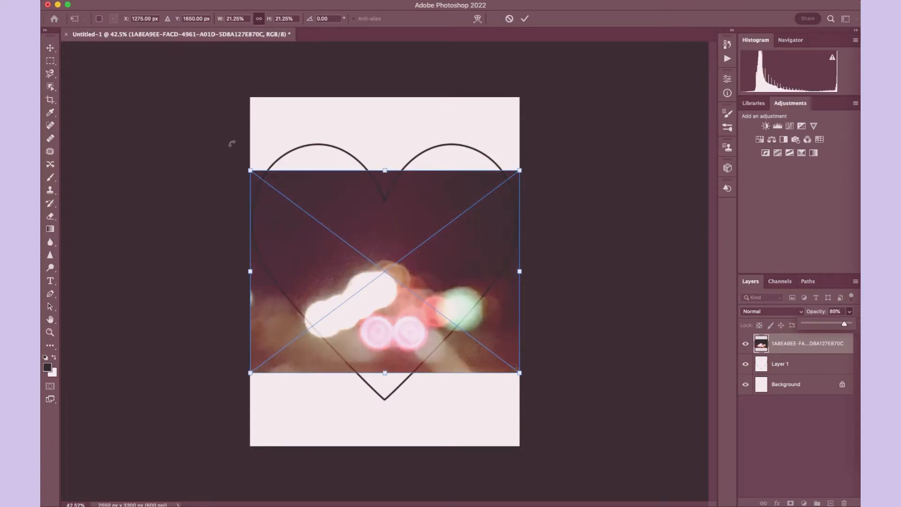
- Rotate the blurred-lights photo about 95° and scale it to about 29% so it covers most of the page
drag(282, 141, 450, 227)
drag(292, 126, 259, 97)
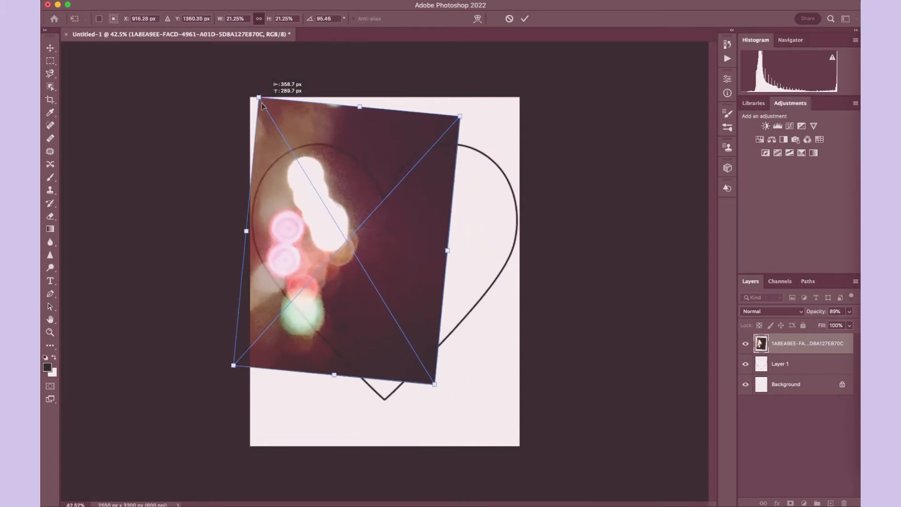
drag(472, 414, 510, 472)
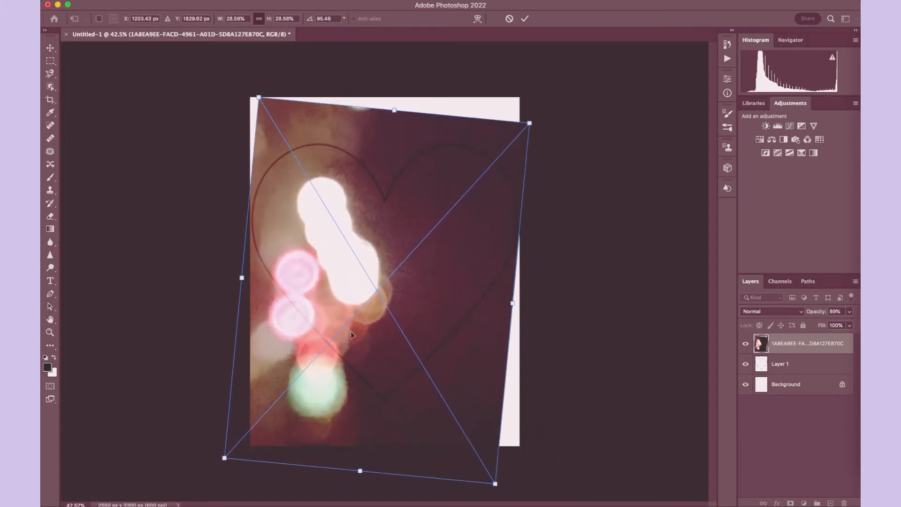
drag(352, 334, 351, 309)
drag(265, 75, 265, 76)
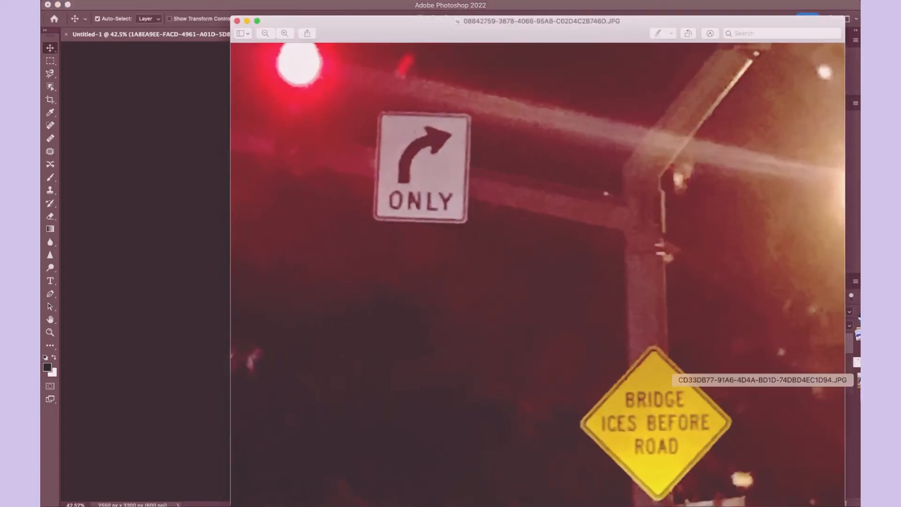
click(474, 21)
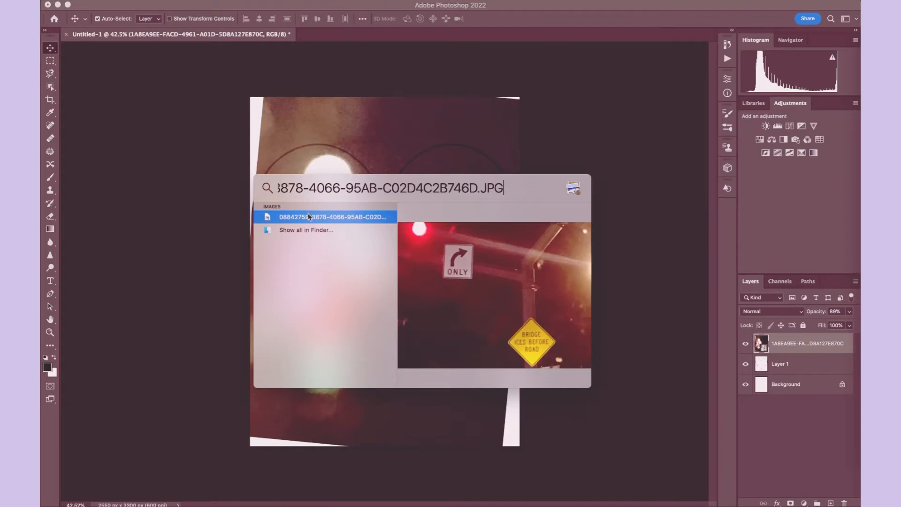
key(BackSpace)
key(BackSpace)
key(BackSpace)
key(BackSpace)
key(BackSpace)
key(BackSpace)
key(BackSpace)
key(BackSpace)
key(BackSpace)
key(BackSpace)
drag(315, 208, 364, 124)
- Set the road-sign photo's opacity to 78%
click(849, 311)
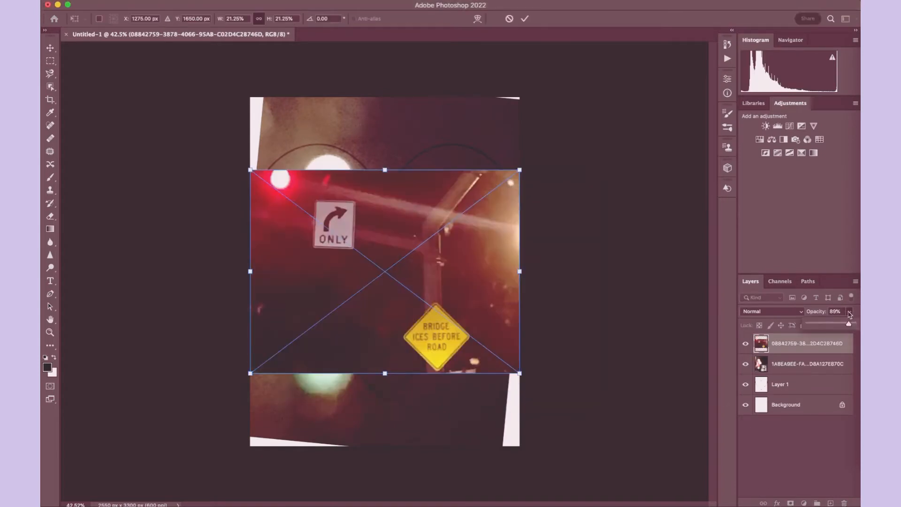
click(837, 326)
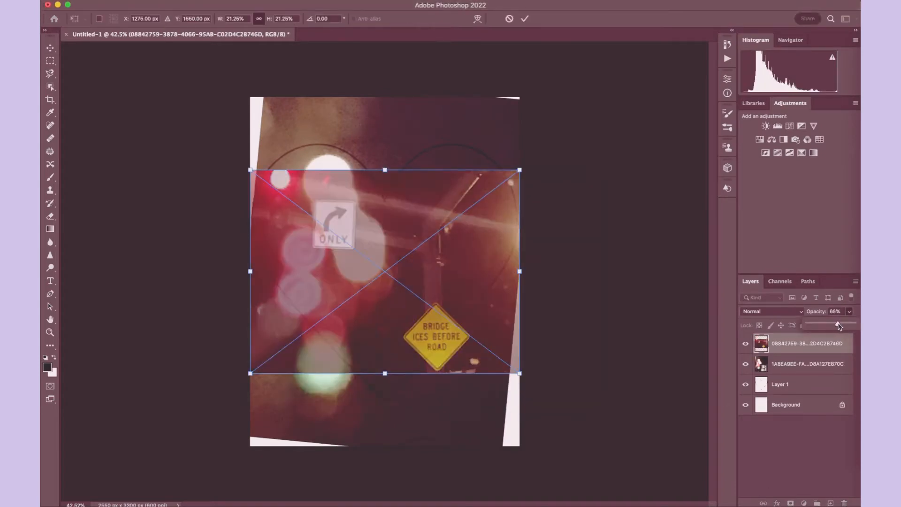
drag(838, 327, 845, 327)
- Tilt the road-sign photo counterclockwise and enlarge it, positioning the ONLY sign near the page centre and the yellow sign at the right edge
drag(250, 158, 427, 301)
drag(253, 163, 201, 117)
drag(320, 252, 301, 170)
drag(400, 329, 255, 210)
drag(336, 211, 435, 264)
drag(573, 214, 471, 273)
drag(399, 179, 405, 214)
click(219, 134)
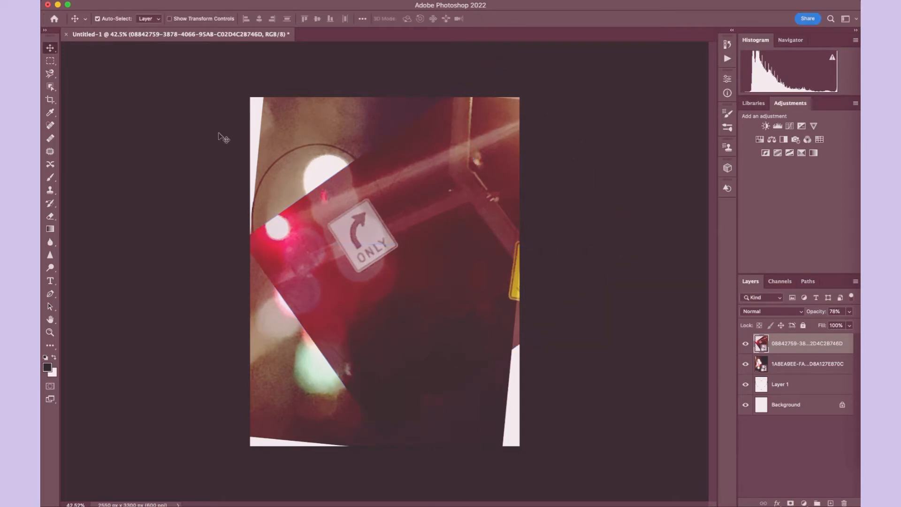
- Duplicate the road-sign photo, turn the copy upside down, and position it over the page's upper-left corner
key(super+alt+shift+t)
click(140, 0)
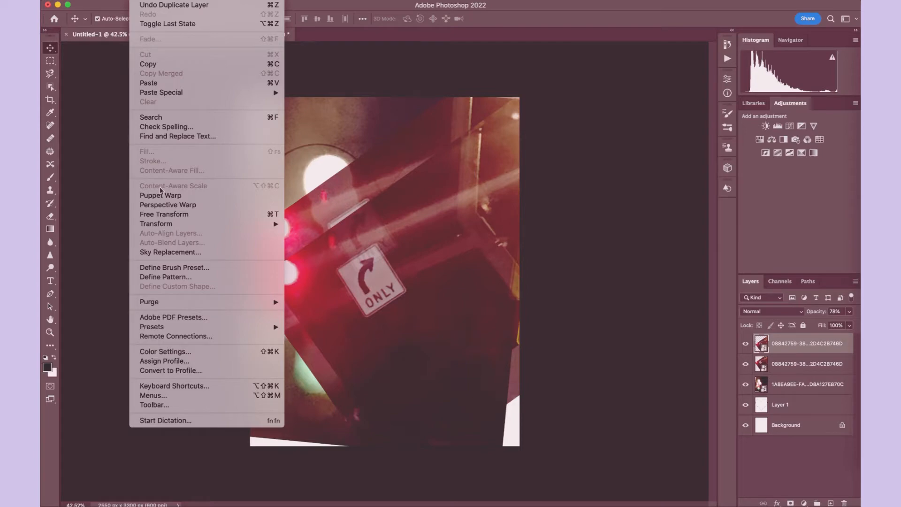
click(164, 214)
drag(580, 176, 529, 363)
drag(349, 188, 202, 63)
drag(199, 280, 197, 275)
drag(178, 168, 177, 181)
key(Return)
drag(292, 132, 222, 181)
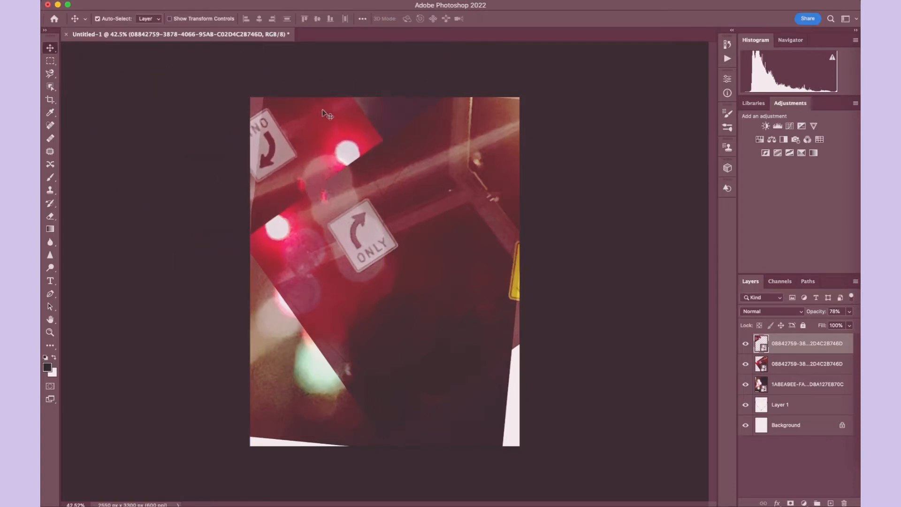
drag(323, 113, 297, 131)
- Paste another upside-down road-sign copy, move it over the upper-left copy, and set its opacity to 40%
key(super+v)
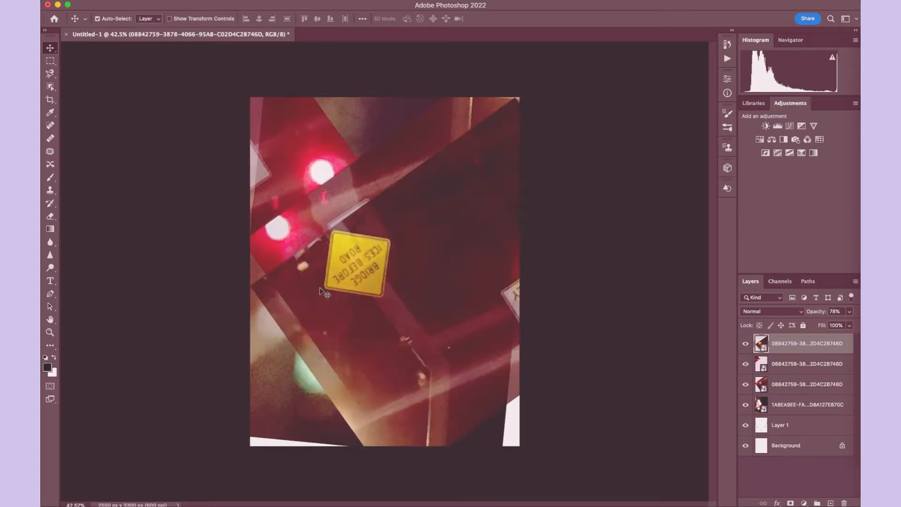
drag(457, 266, 148, 116)
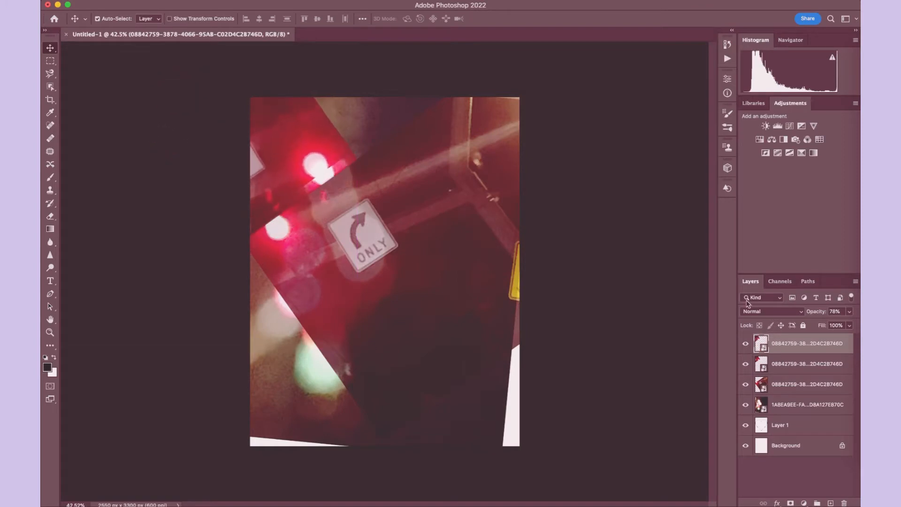
click(850, 312)
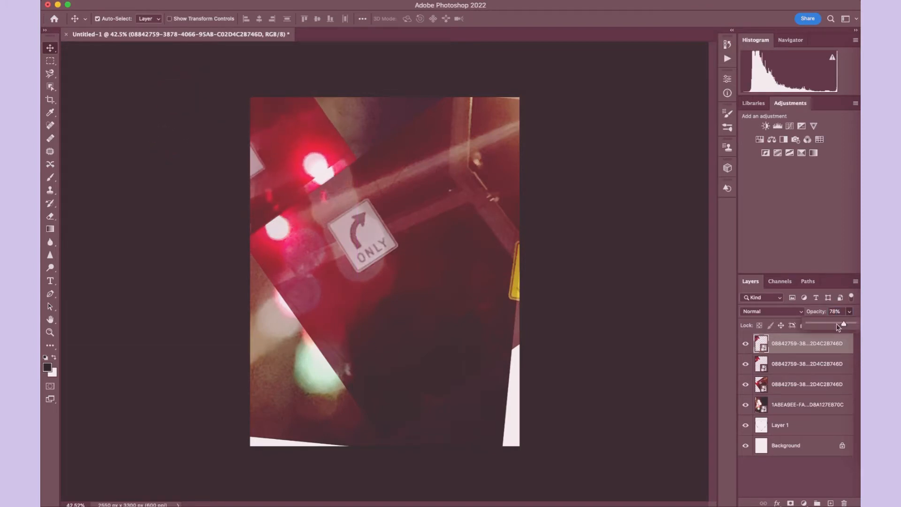
drag(837, 324, 822, 328)
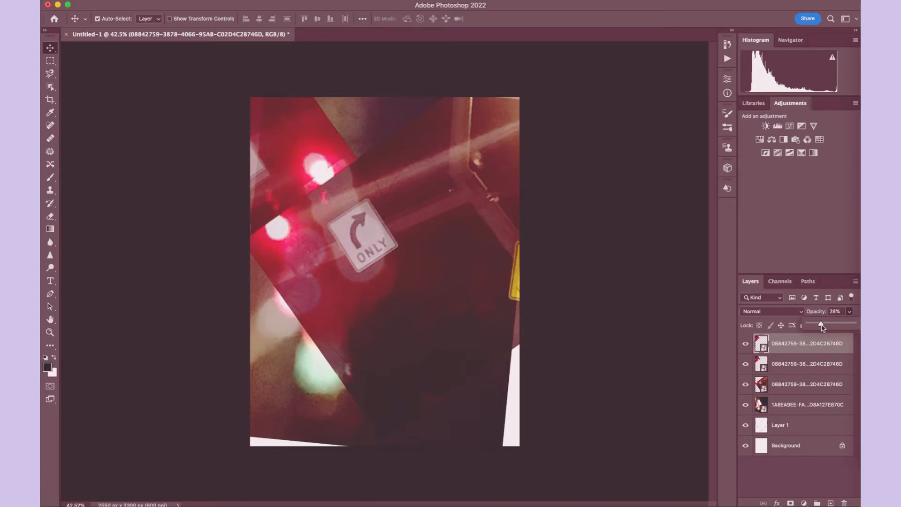
- Paste a third upside-down road-sign copy over the upper-left corner and set its opacity to 24%
click(809, 348)
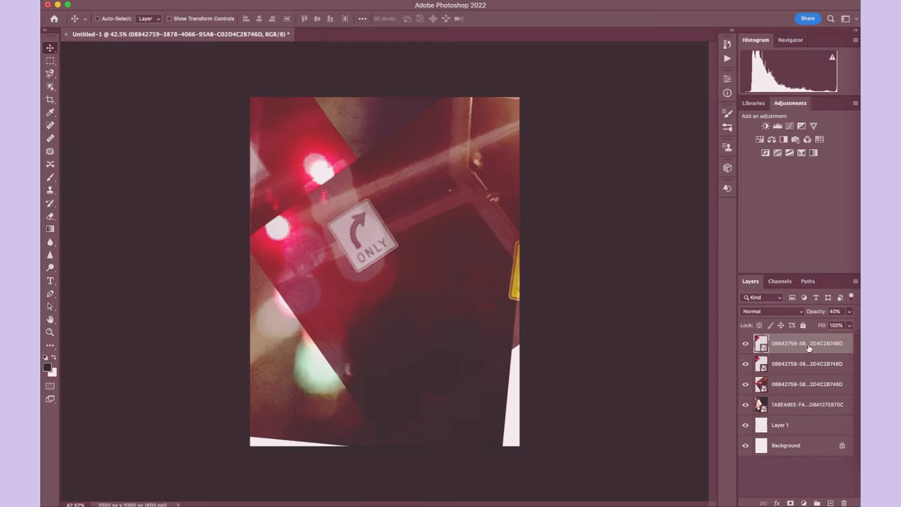
key(super+v)
drag(421, 266, 107, 114)
click(849, 311)
drag(812, 328, 818, 327)
- Place the IMG_2725 photo and isolate its lower eye on a separate layer using Object Selection, with the original photo hidden
drag(286, 117, 285, 120)
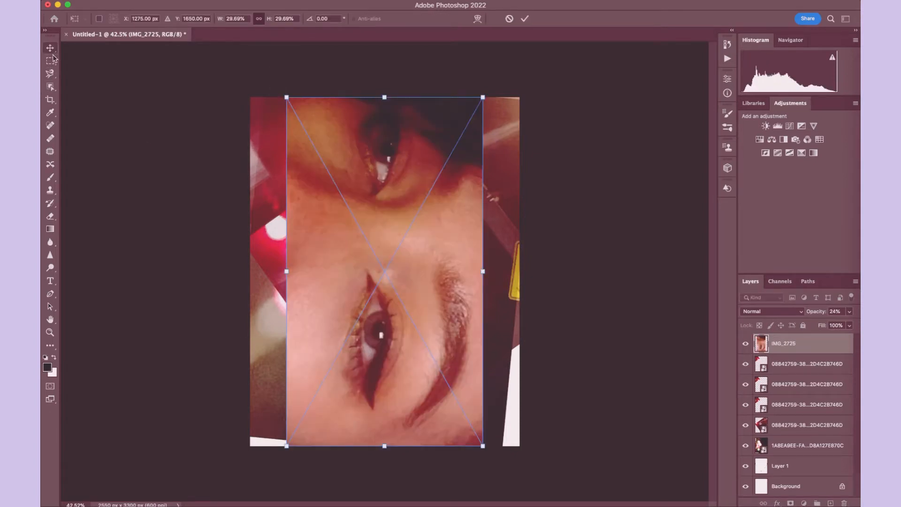
click(50, 87)
drag(325, 248, 413, 415)
key(ctrl+j)
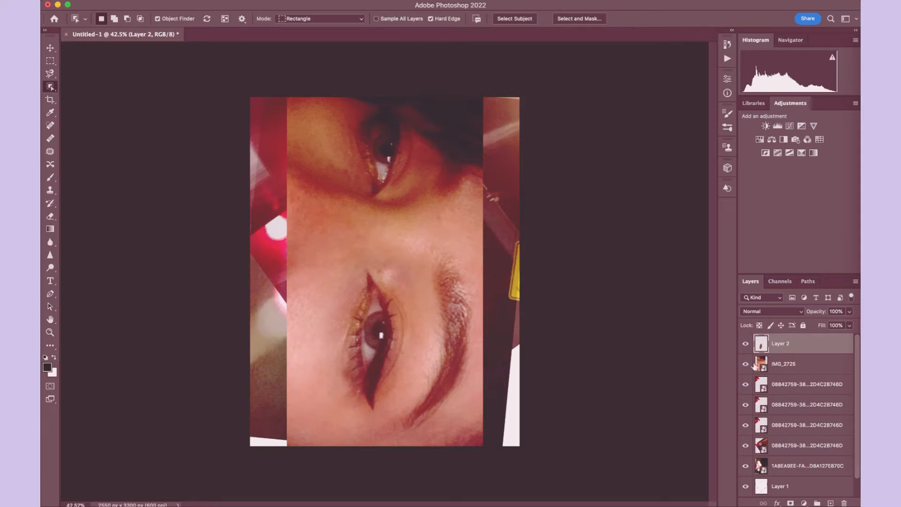
click(745, 363)
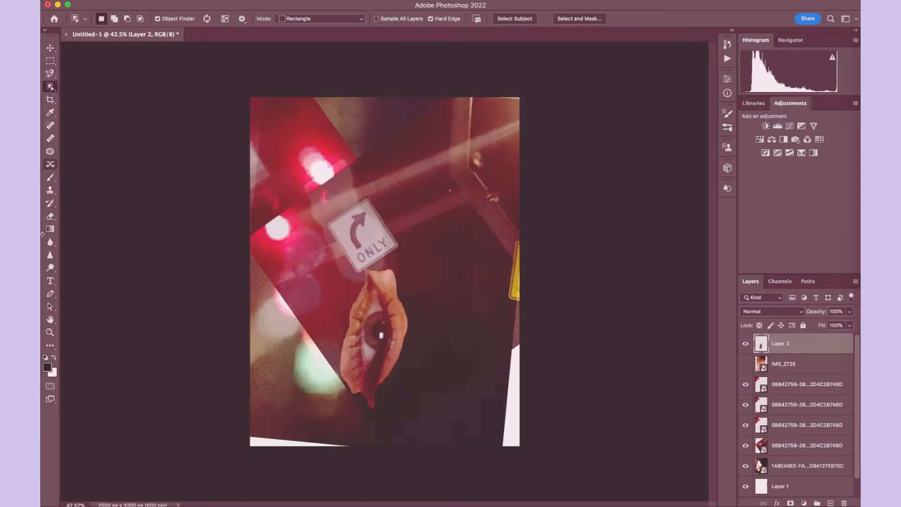
click(51, 215)
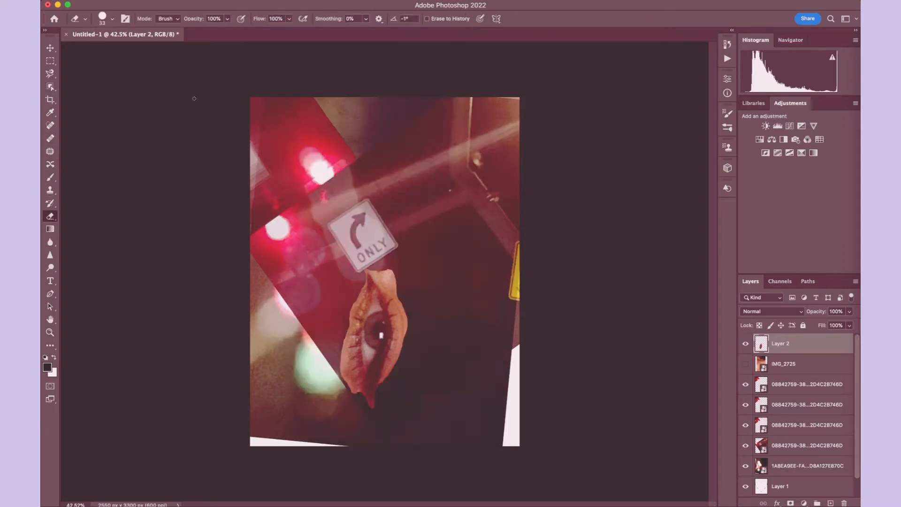
scroll(261, 224, up, 5)
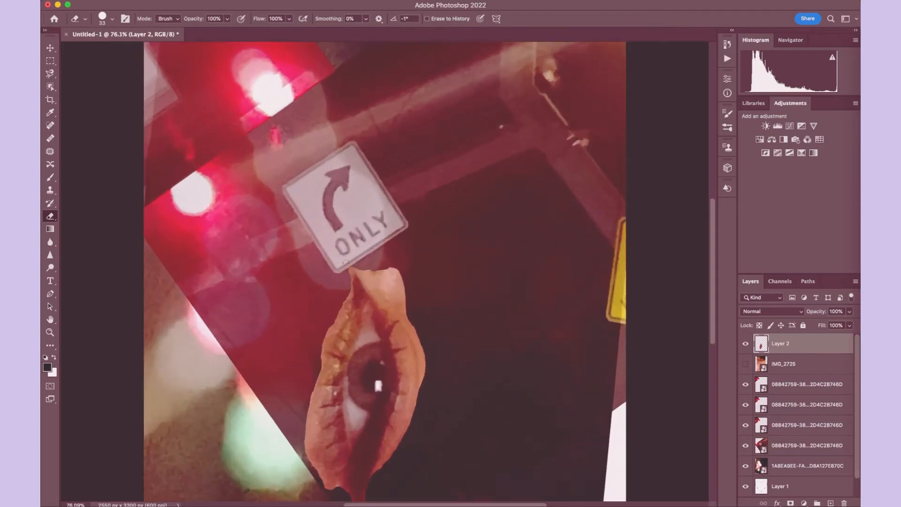
mouse_move(350, 263)
mouse_down()
mouse_move(386, 286)
mouse_move(414, 328)
mouse_move(354, 259)
mouse_move(419, 368)
mouse_up()
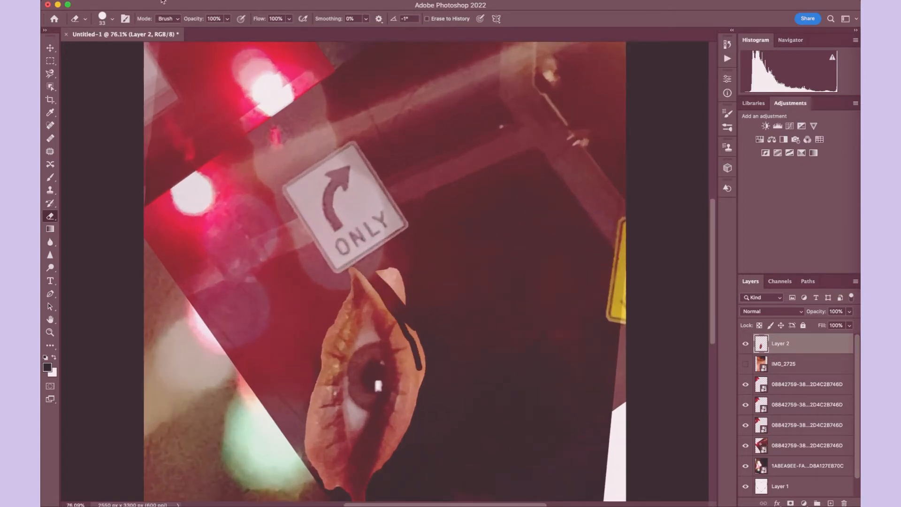
click(136, 1)
click(158, 4)
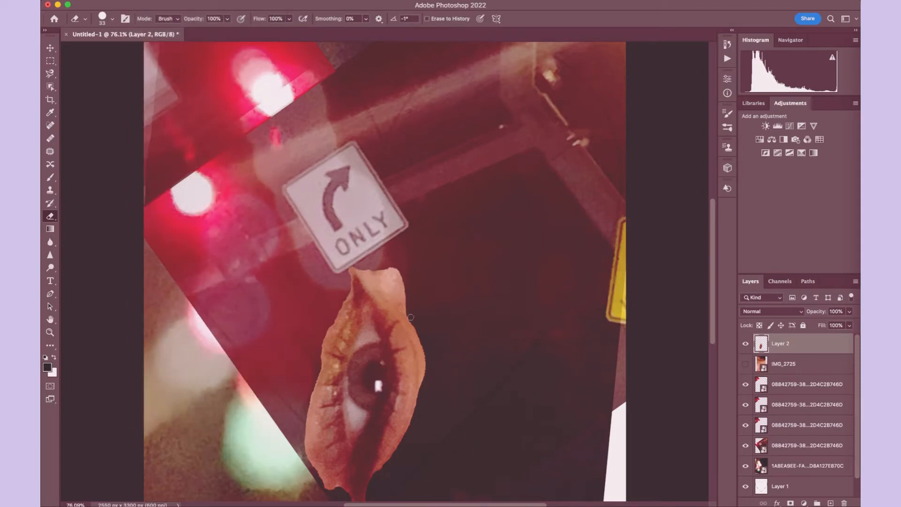
- Erase the uneven skin edges around the eye cutout, leaving a smooth almond-shaped outline with pointed corners
mouse_move(411, 317)
mouse_down()
mouse_move(376, 269)
mouse_move(415, 302)
mouse_move(378, 260)
mouse_move(423, 302)
mouse_move(383, 257)
mouse_move(414, 289)
mouse_move(410, 319)
mouse_move(429, 349)
mouse_move(425, 340)
mouse_move(487, 268)
mouse_move(503, 312)
mouse_move(442, 279)
mouse_move(455, 284)
mouse_move(486, 296)
mouse_move(431, 280)
mouse_up()
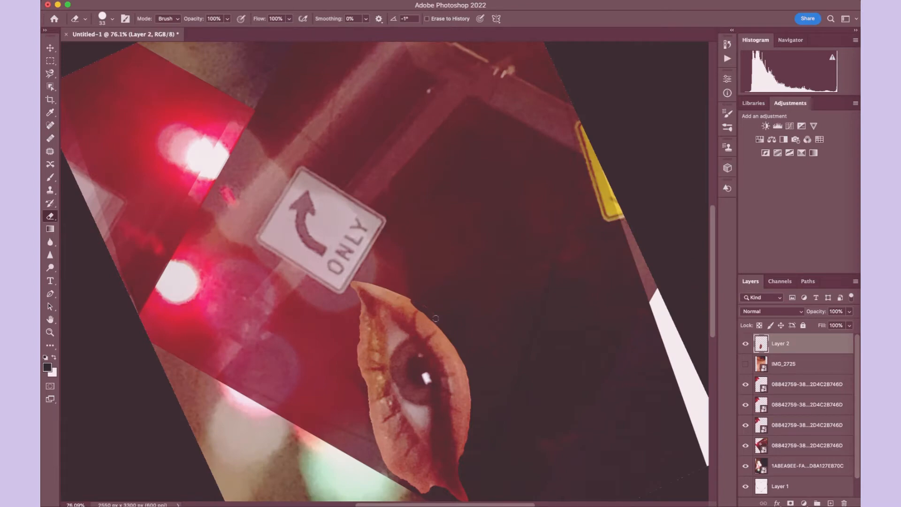
drag(419, 310, 354, 283)
drag(355, 274, 381, 286)
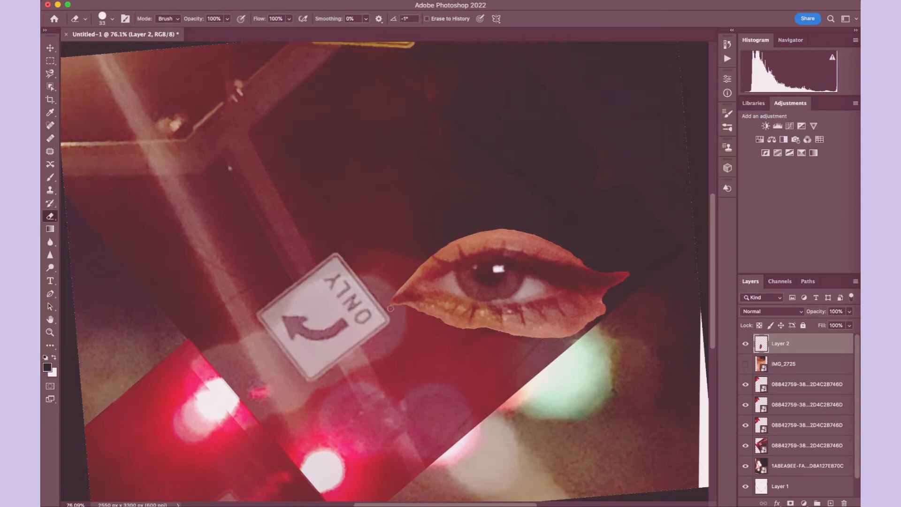
drag(604, 302, 530, 337)
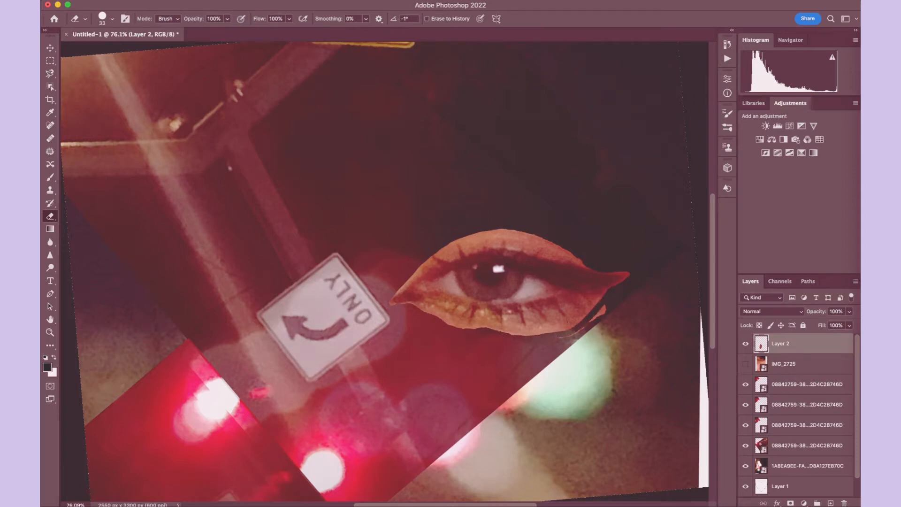
mouse_move(608, 305)
mouse_down()
mouse_move(626, 283)
mouse_move(572, 328)
mouse_up()
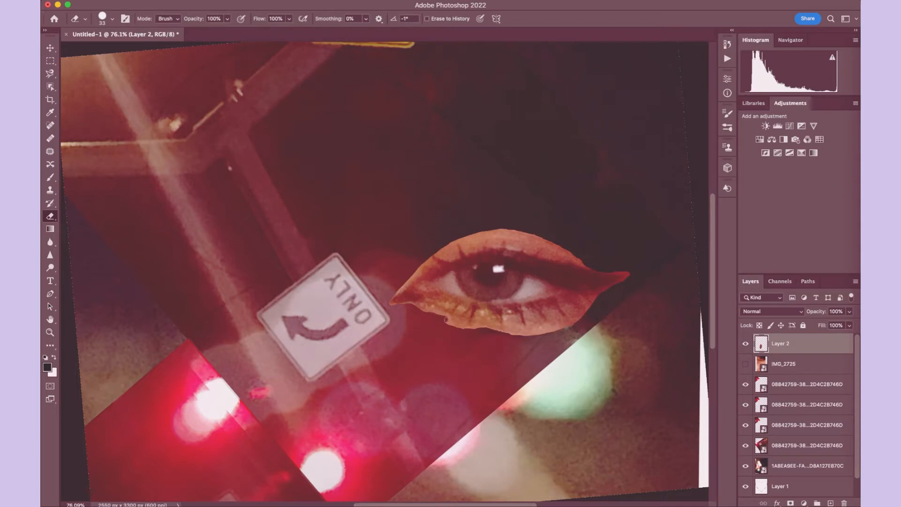
drag(446, 320, 478, 329)
drag(589, 312, 497, 334)
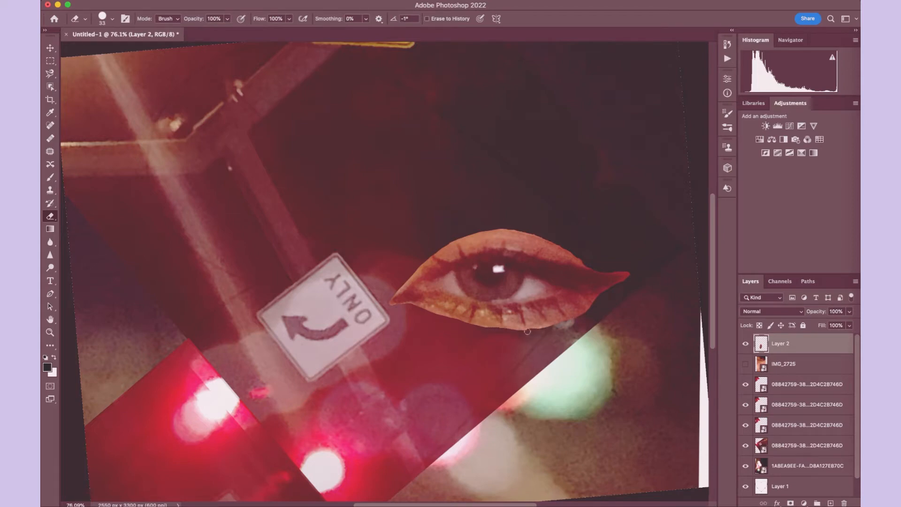
drag(526, 329, 589, 310)
- Move the eye cutout to the page's upper-right area and rotate it to about -32°
scroll(546, 260, down, 5)
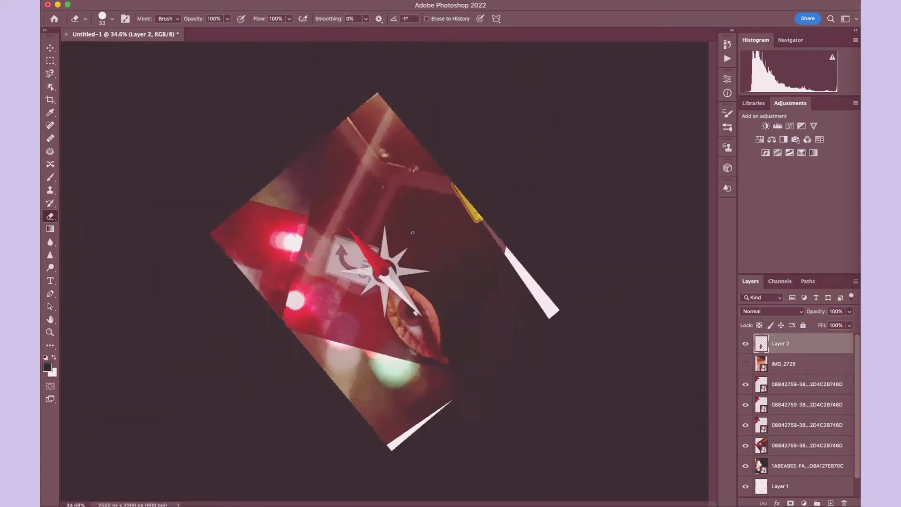
scroll(377, 226, up, 2)
scroll(377, 226, up, 1)
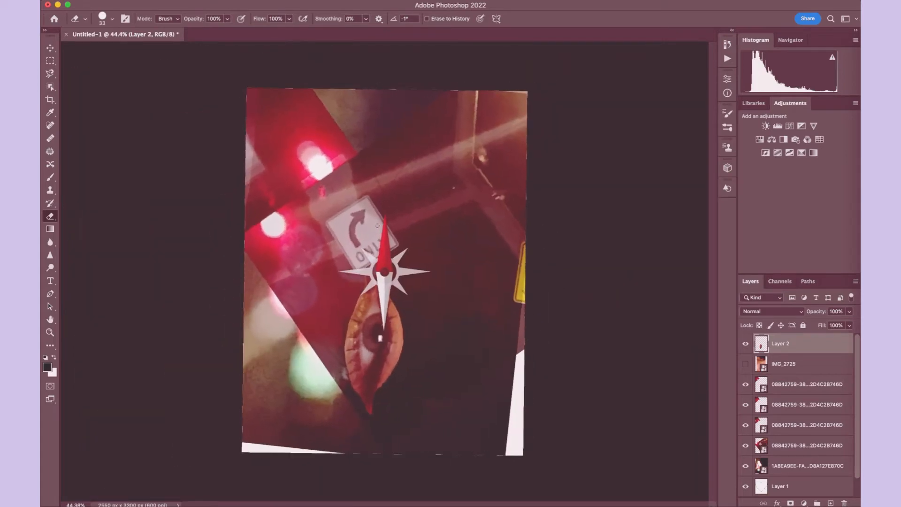
scroll(377, 226, up, 1)
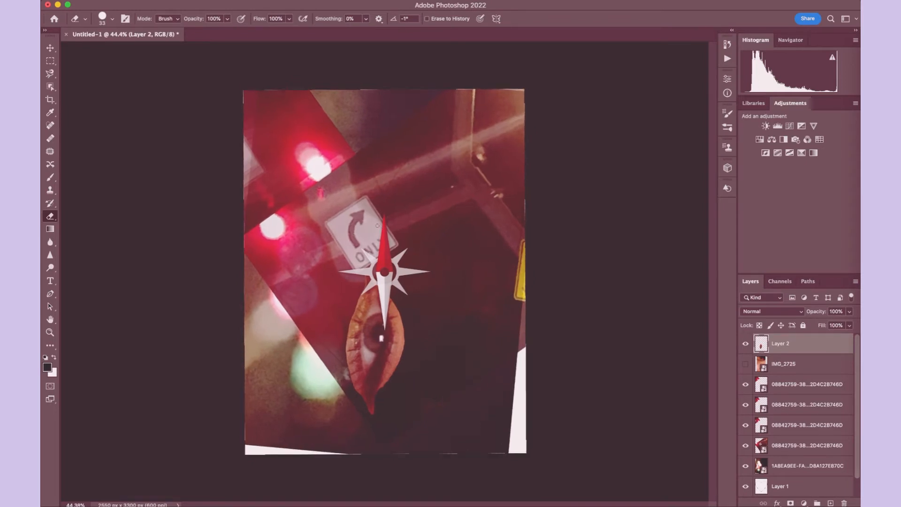
scroll(377, 226, up, 2)
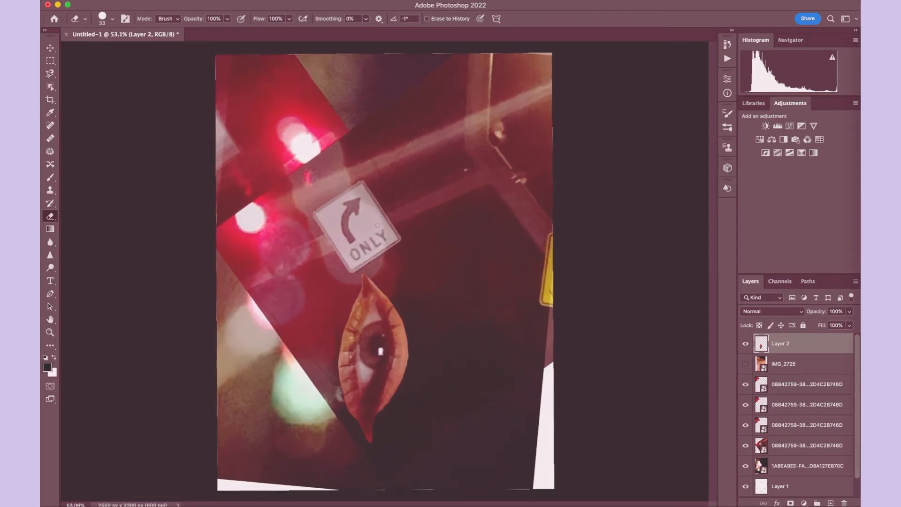
key(v)
mouse_move(395, 347)
mouse_down()
mouse_move(453, 268)
mouse_move(511, 224)
mouse_up()
click(135, 0)
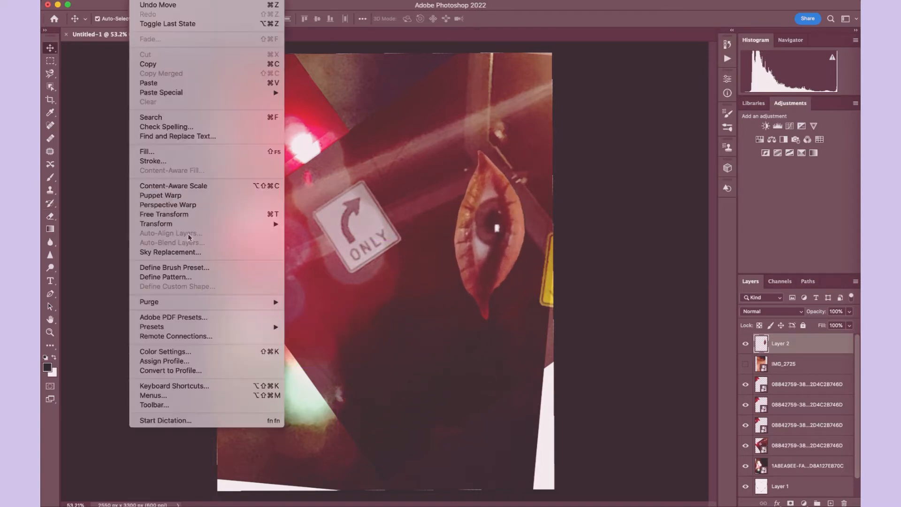
click(188, 215)
drag(456, 117, 413, 162)
drag(487, 217, 495, 170)
- Shift the eye cutout slightly upward, scale it to about 96%, and set its opacity to 80%
click(849, 312)
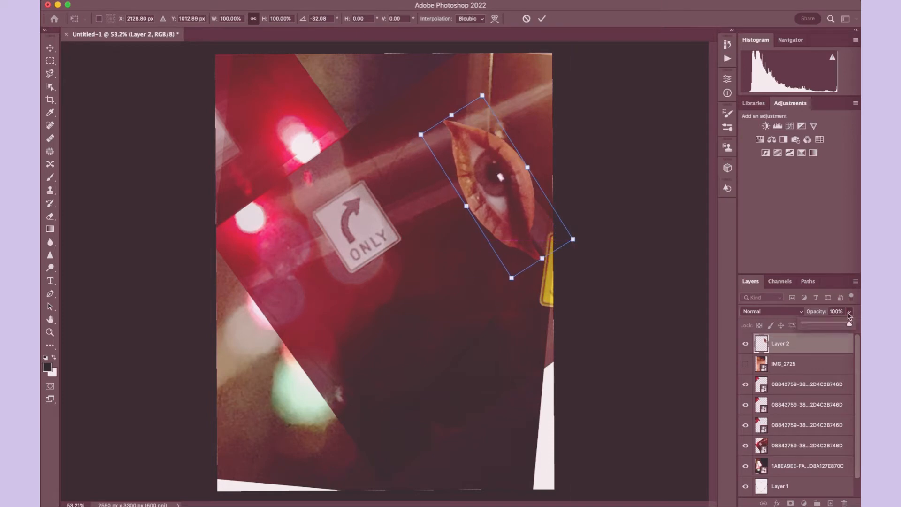
click(830, 324)
click(492, 182)
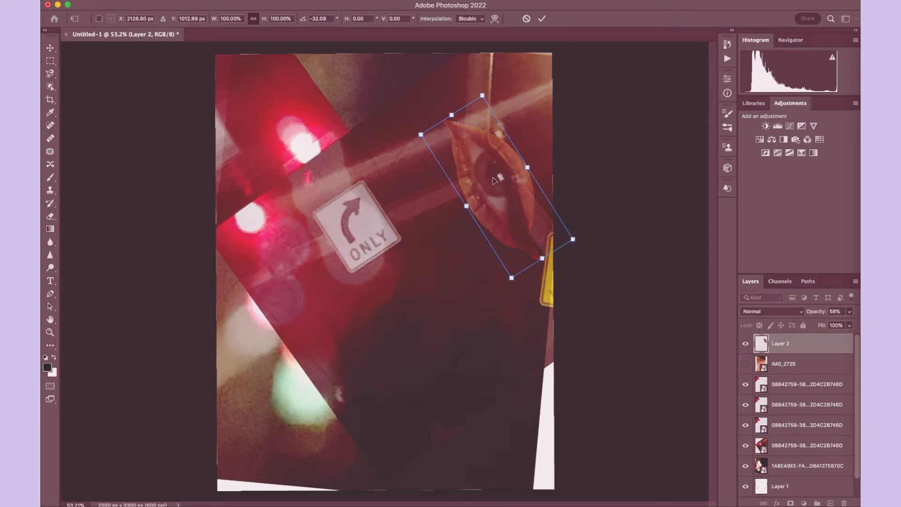
drag(492, 182, 493, 174)
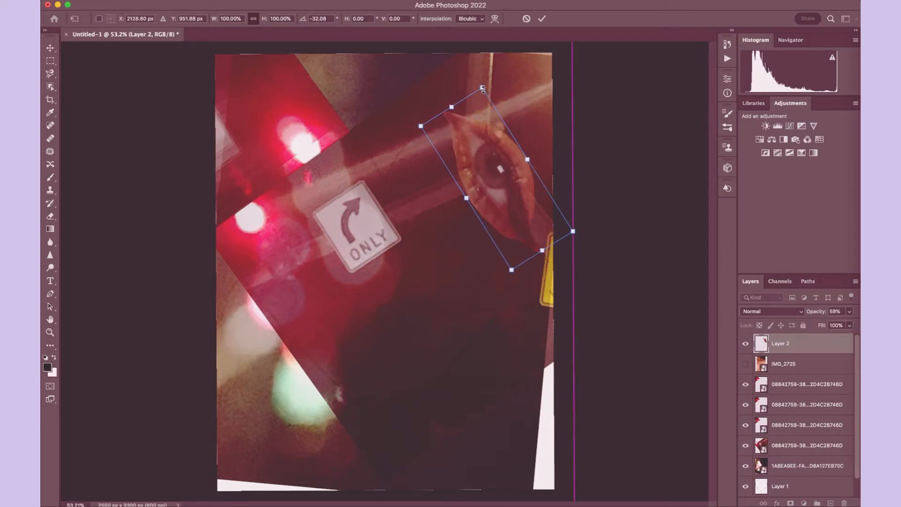
drag(482, 88, 482, 91)
drag(512, 271, 510, 267)
click(849, 311)
drag(834, 324, 850, 325)
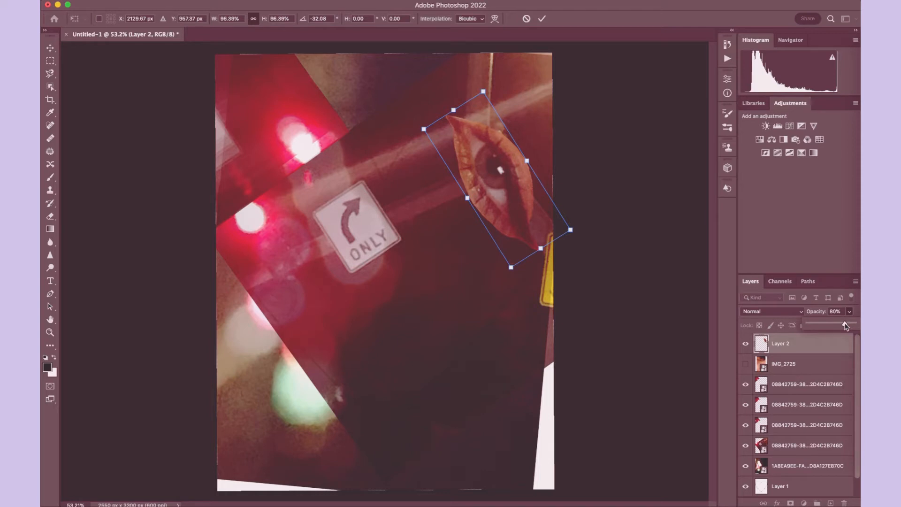
key(Return)
- Paste a copy of the eye, offset it slightly left of the original, and place its layer beneath Layer 2
key(super+c)
key(super+v)
drag(375, 252, 472, 180)
drag(798, 343, 797, 379)
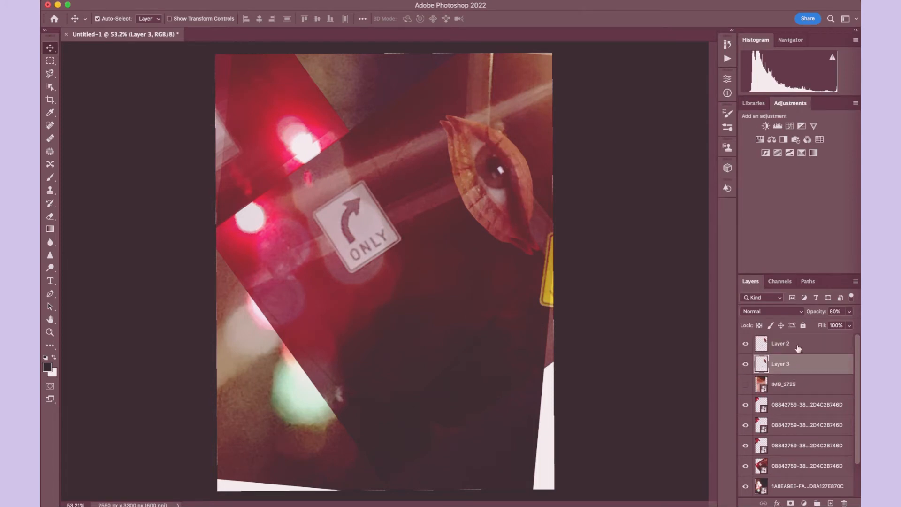
- Paste another eye copy, offset it farther left, and place its layer beneath Layer 3
key(super+v)
drag(391, 266, 475, 188)
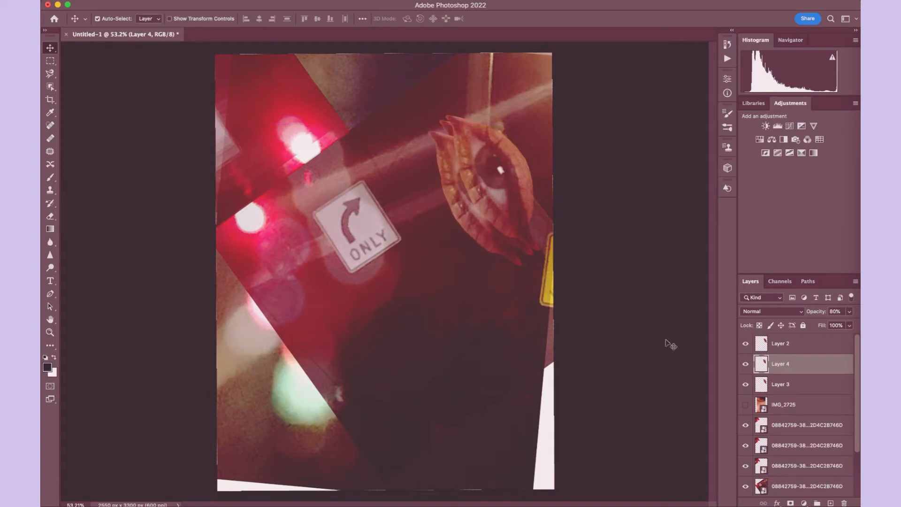
drag(778, 366, 779, 394)
scroll(368, 197, up, 5)
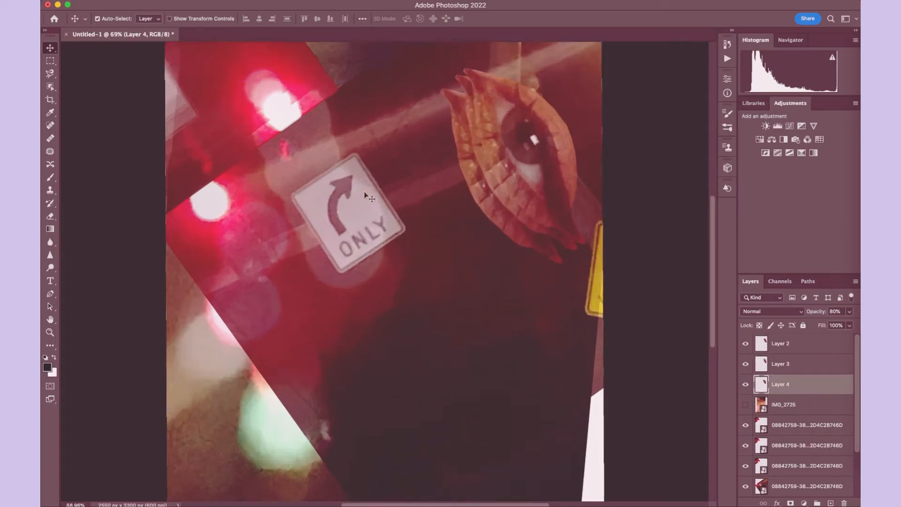
scroll(368, 197, up, 5)
scroll(368, 197, right, 5)
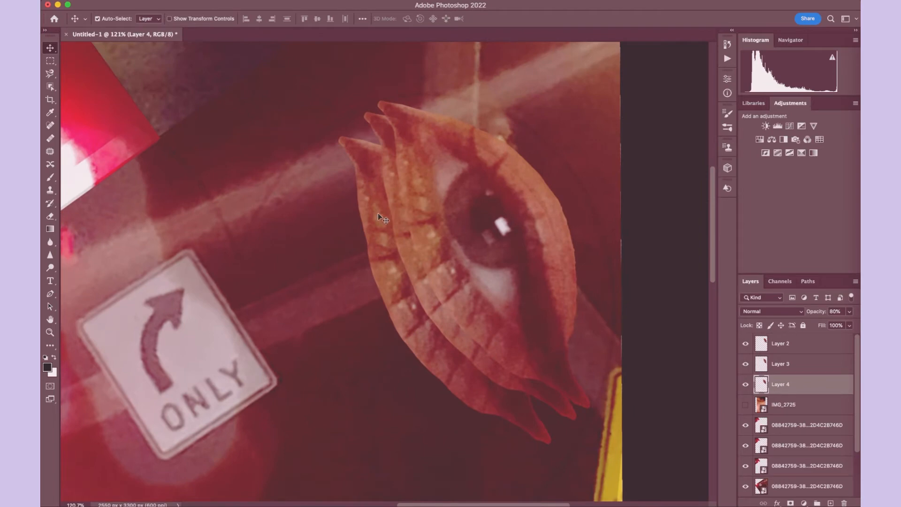
drag(378, 214, 380, 205)
- Merge the three overlapping eye layers into one and duplicate the merged eye in the page's middle
scroll(299, 207, down, 5)
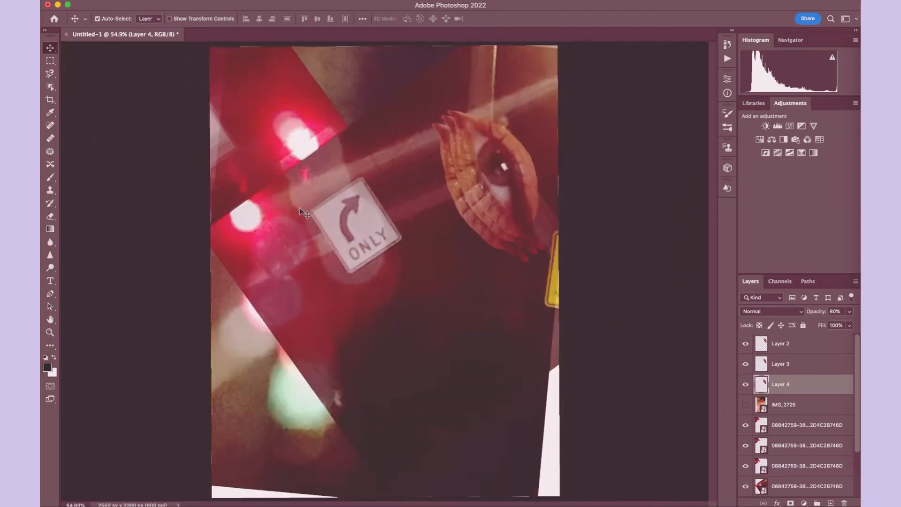
scroll(299, 207, down, 1)
shift+click(801, 343)
right_click(801, 342)
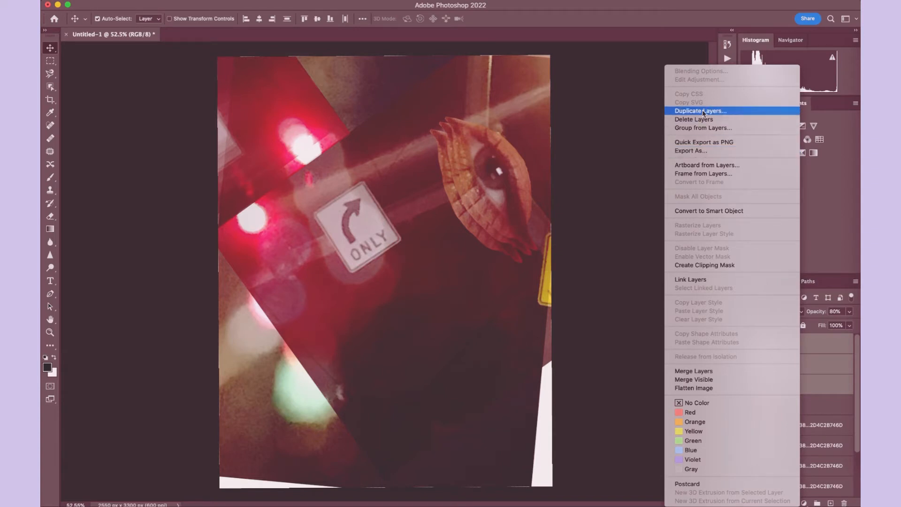
click(683, 371)
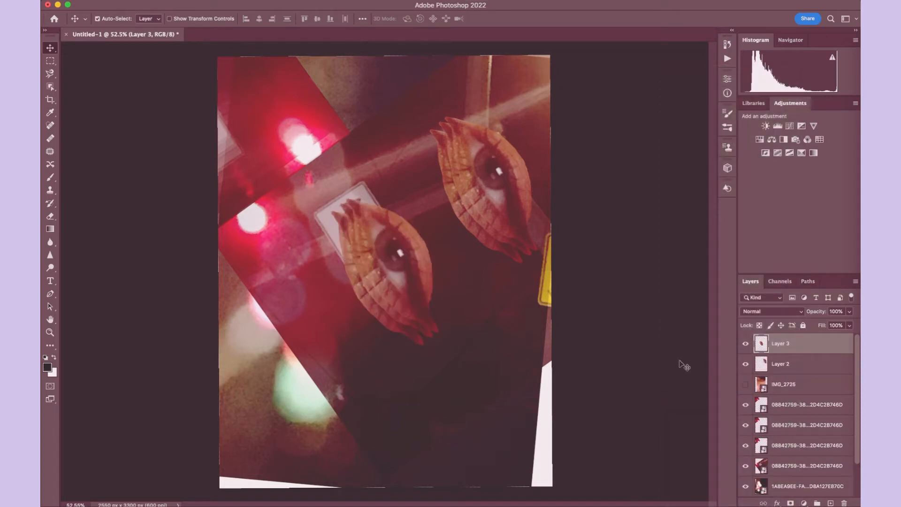
- Rename the merged eye layer "eyes 1" and its duplicate "eyes 2"
click(779, 366)
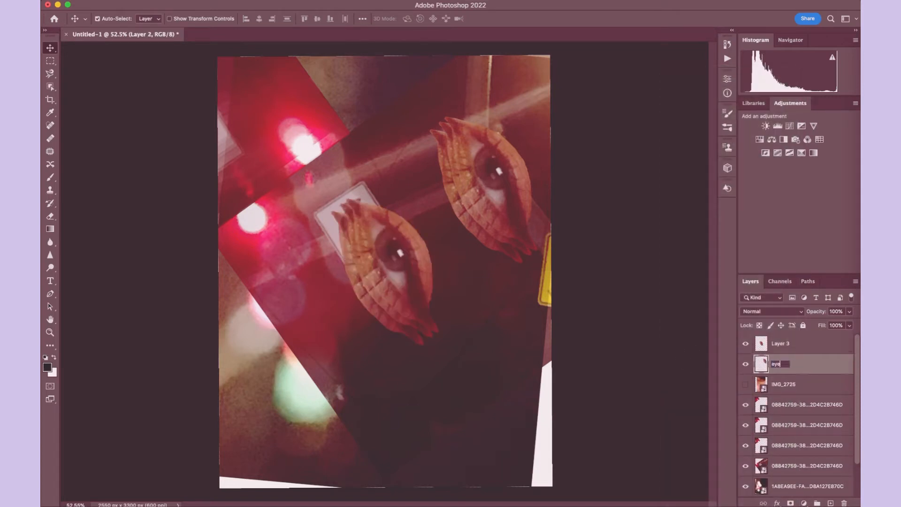
text(eyes 1)
key(Return)
double_click(778, 343)
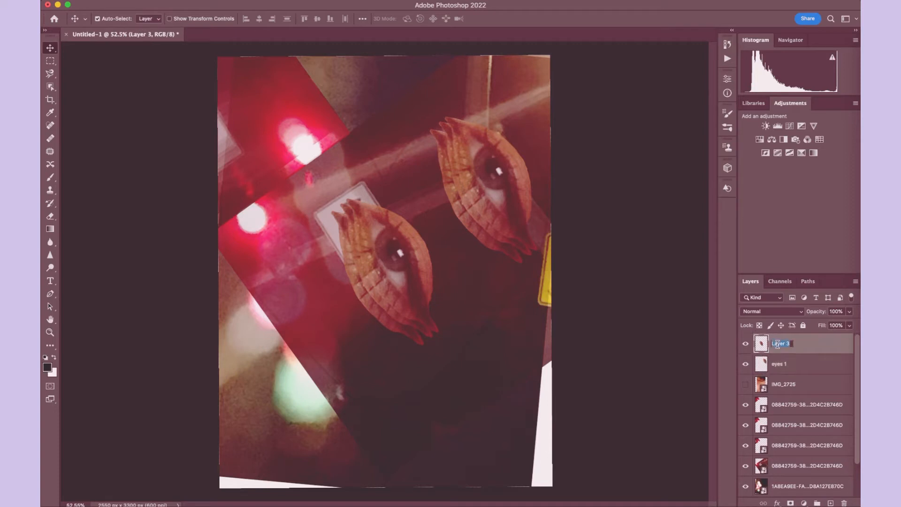
text(e)
key(Return)
- Scale the eyes 2 layer to about 57%, rotate it to about -59°, and place it beneath the upper-left red light
click(134, 1)
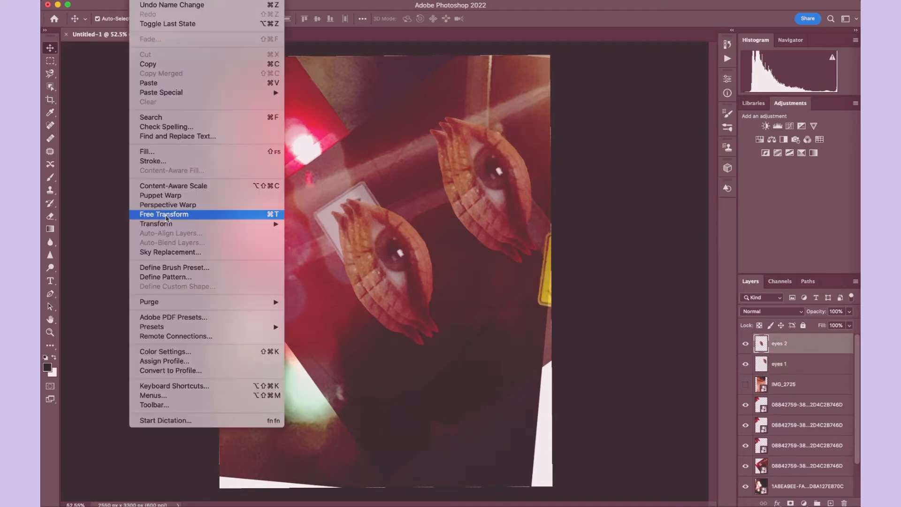
click(165, 214)
drag(408, 169, 364, 261)
drag(388, 308, 300, 165)
- Set the eyes 2 layer's opacity to 95% and apply its transformation
click(848, 311)
drag(847, 321, 847, 326)
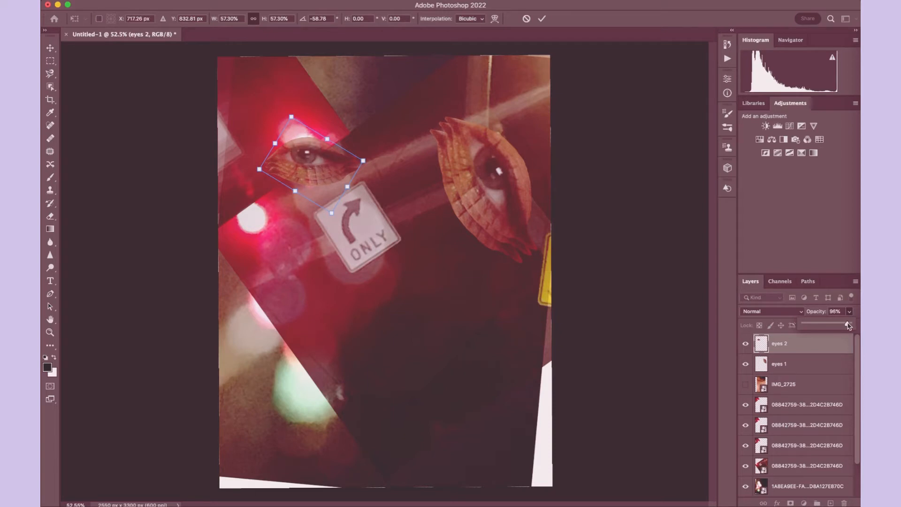
drag(848, 325, 846, 326)
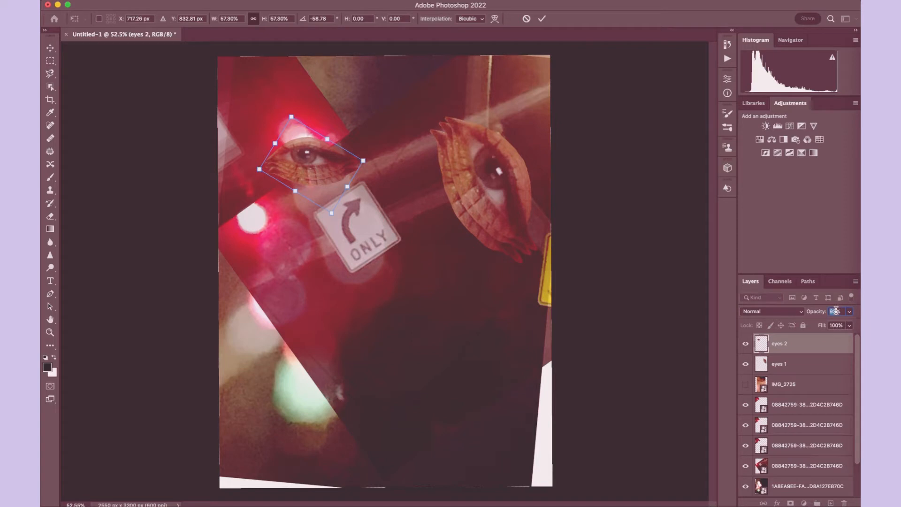
text(95)
key(Return)
- Duplicate the eyes 2 layer, flip the copy horizontally, and move it just below the ONLY sign
key(super+v)
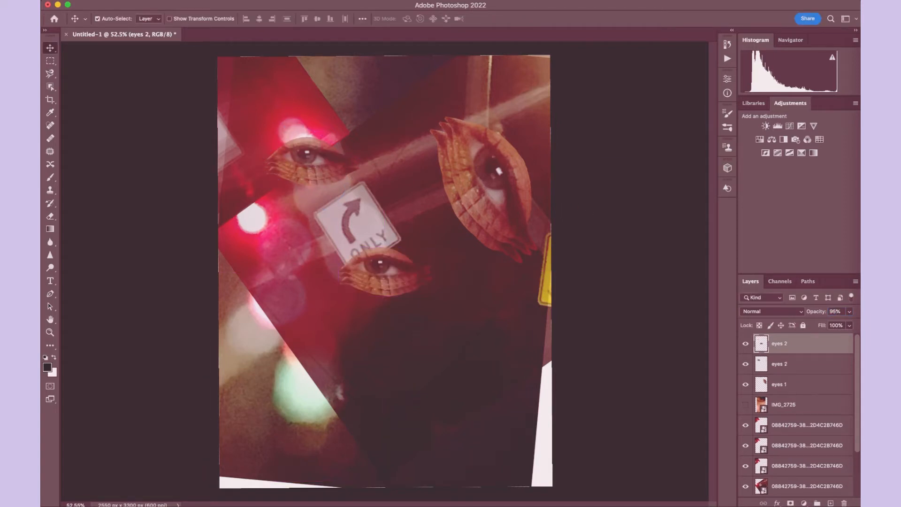
click(141, 0)
mouse_move(194, 224)
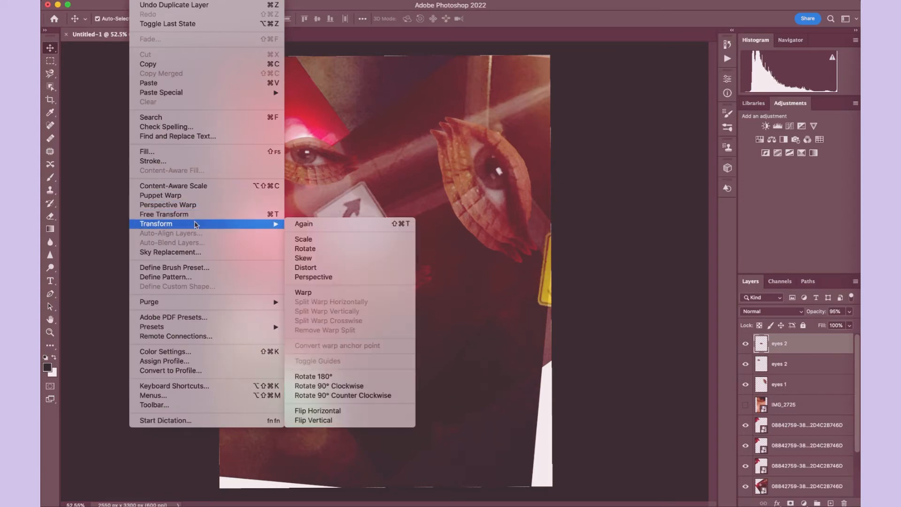
click(328, 410)
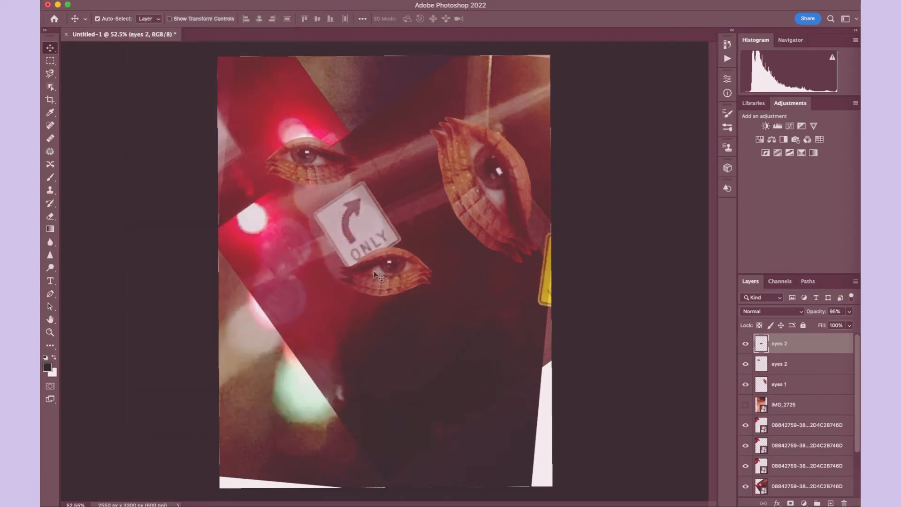
drag(377, 276, 377, 294)
- Rotate the flipped eye copy to about 8° and enlarge it slightly
click(141, 0)
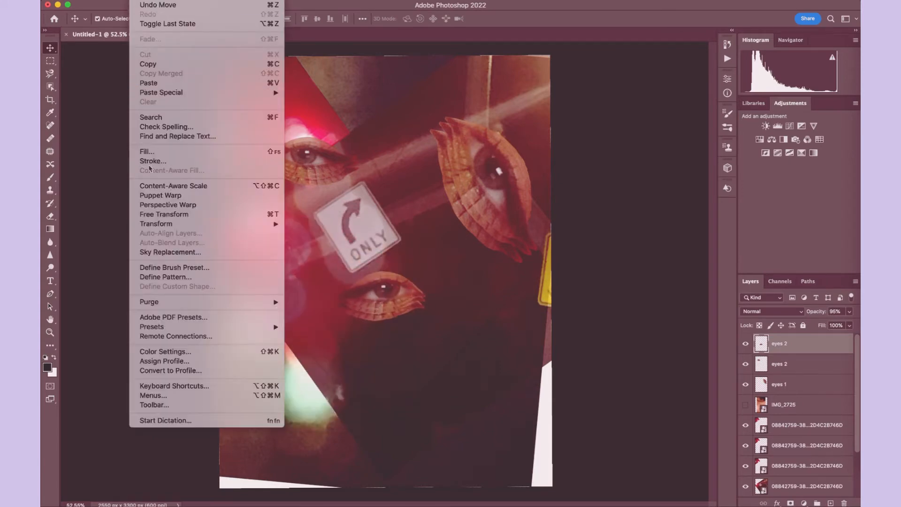
click(154, 219)
drag(343, 227, 355, 224)
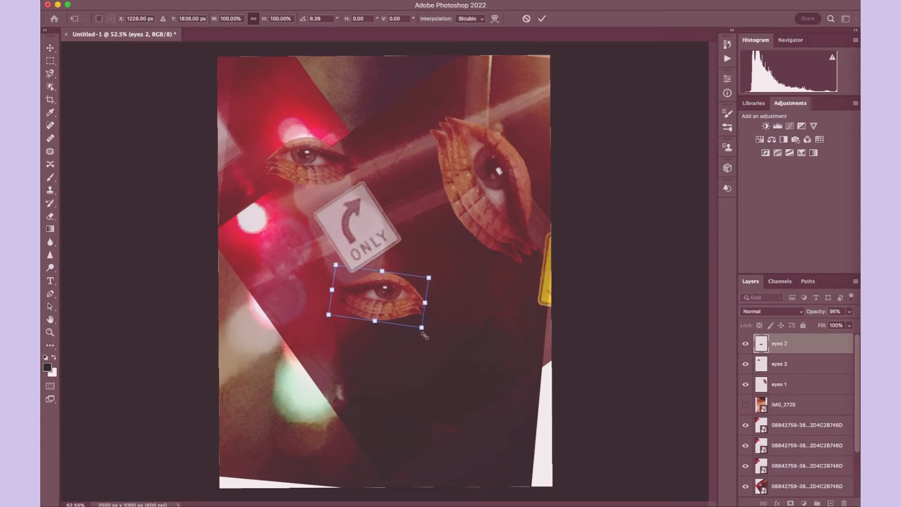
drag(425, 335, 437, 344)
drag(325, 324, 314, 329)
key(Return)
- Stack repeated copies of the flipped eye upward across the ONLY sign and set the top copy's opacity to 73%
drag(372, 282, 399, 219)
key(super+j)
key(super+j)
key(super+v)
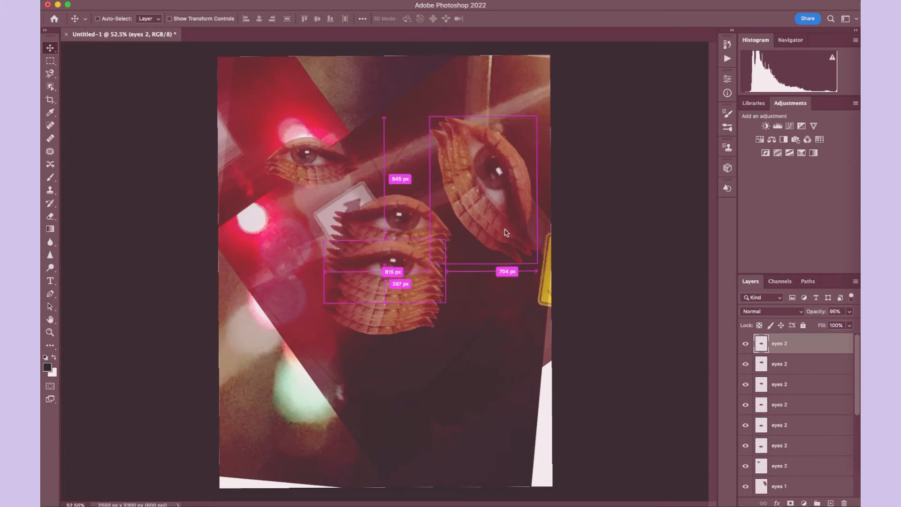
drag(391, 266, 404, 195)
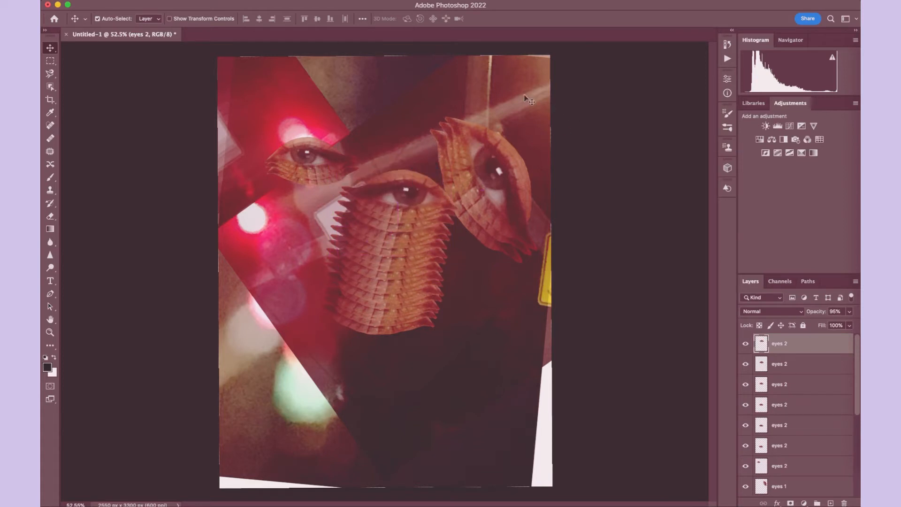
click(849, 312)
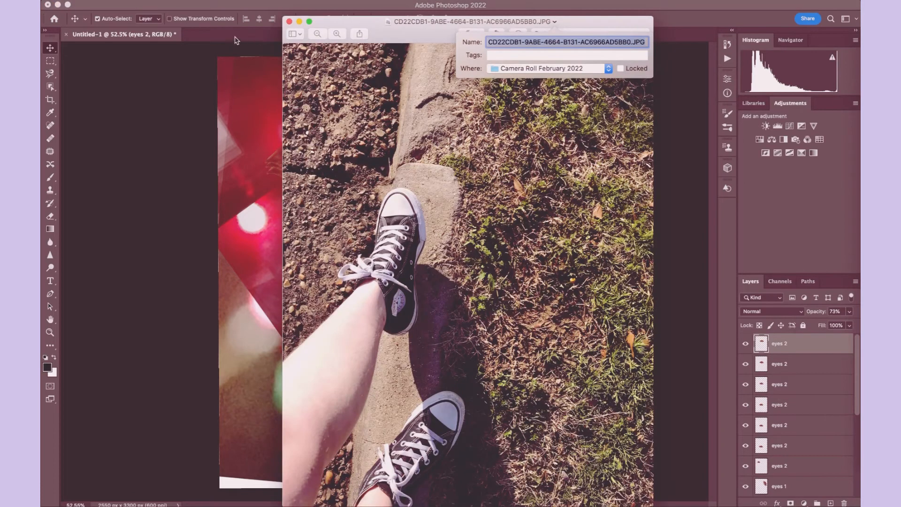
- Place the sneaker photo CD22CDB1-9ABE-4664-B131-AC6966AD5BB0.JPG into the collage document
click(289, 22)
key(super+space)
text(CD22CDB1-9ABE-4664-B131-AC6966AD5BB0.JPG)
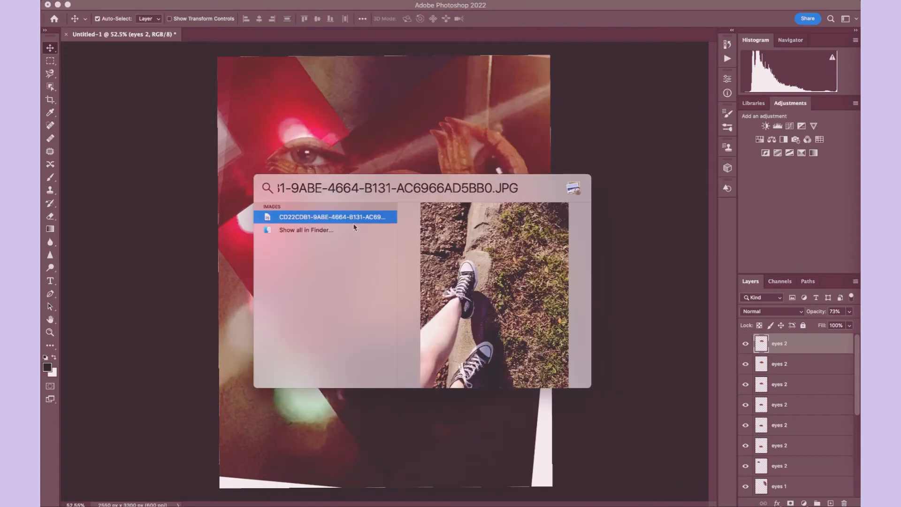
drag(349, 218, 331, 94)
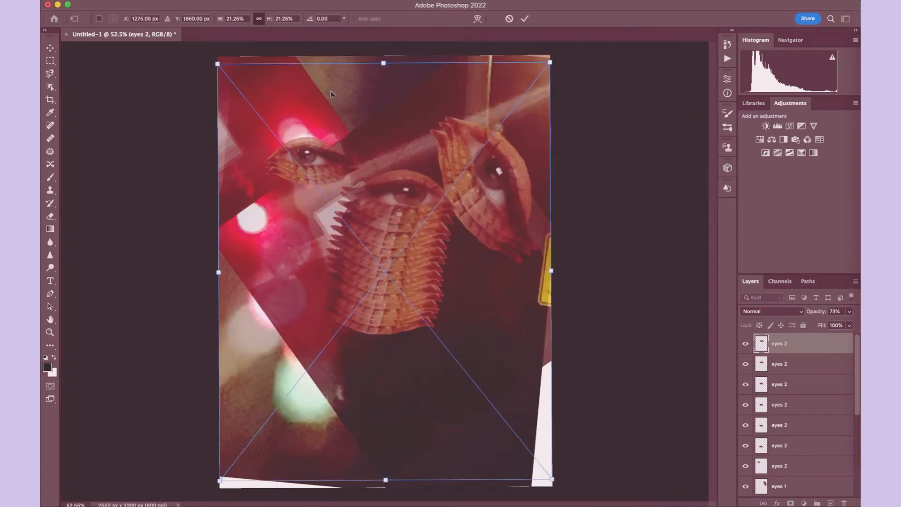
click(50, 87)
drag(350, 170, 179, 395)
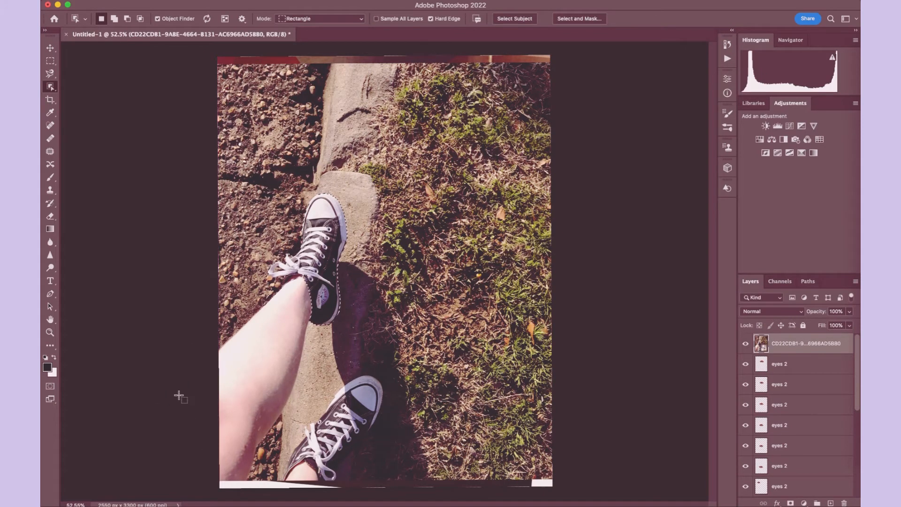
drag(253, 253, 236, 462)
mouse_move(354, 310)
mouse_down()
mouse_move(237, 324)
mouse_move(217, 397)
mouse_up()
key(super+d)
- Select the upper leg in the sneaker photo with the Quick Selection tool and copy it to its own layer
right_click(50, 86)
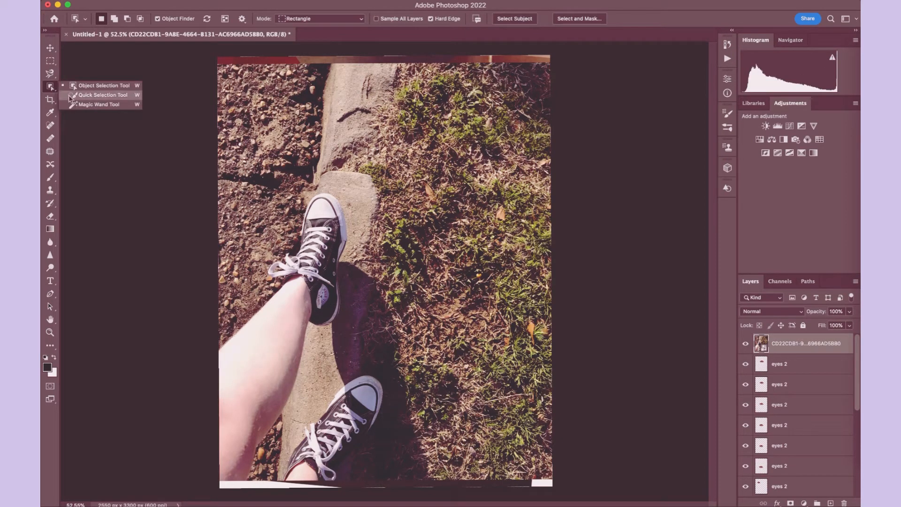
click(101, 95)
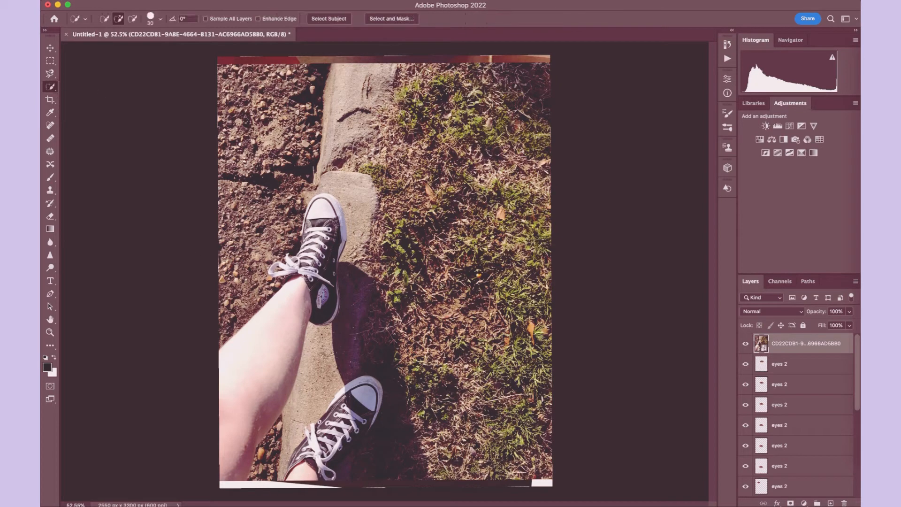
drag(311, 317, 309, 312)
key(super+j)
- Delete the placed sneaker photo layer and the hidden IMG_2725 layer
click(813, 364)
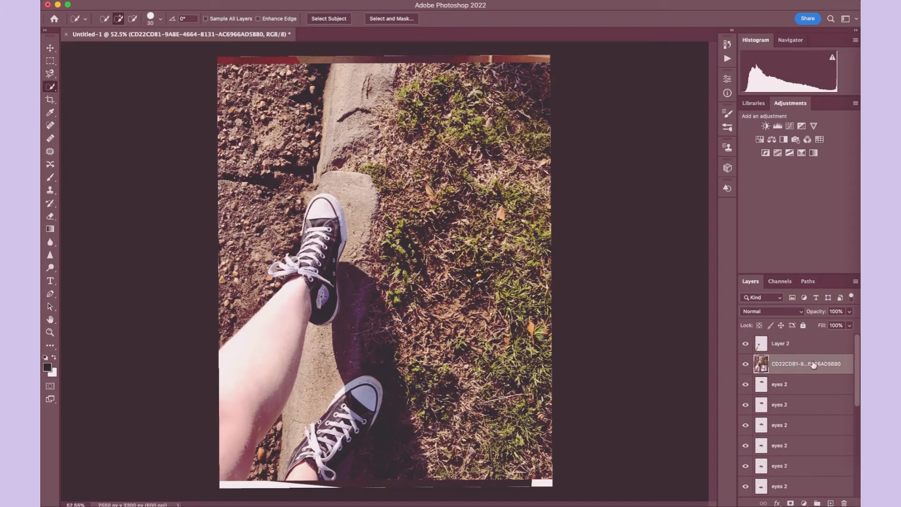
key(Delete)
scroll(812, 365, down, 3)
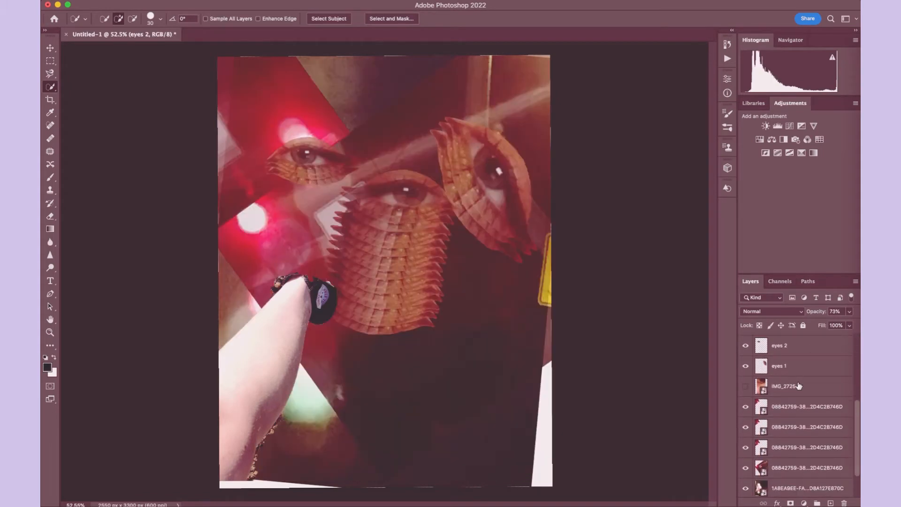
click(799, 385)
scroll(799, 386, up, 5)
- Erase the shoe and laces around the ankle on Layer 2 with a 33 px eraser
click(801, 349)
key(e)
scroll(262, 336, up, 5)
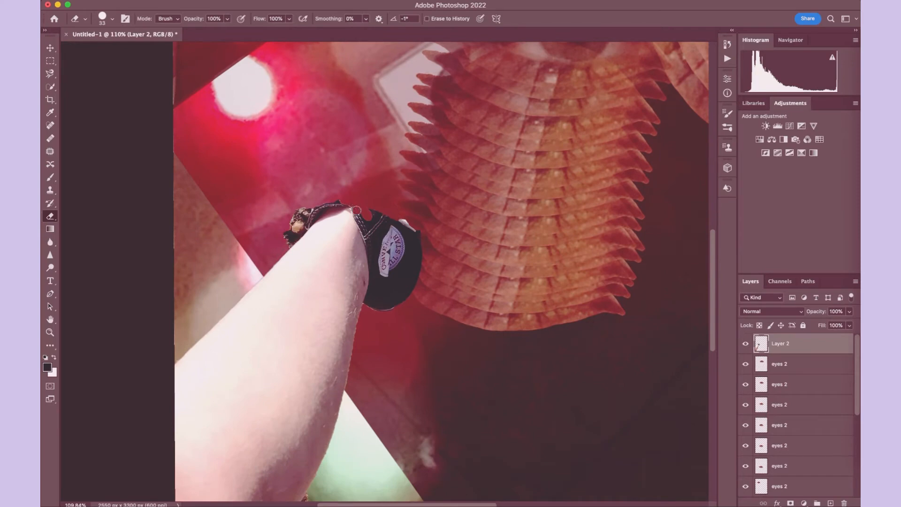
mouse_move(357, 210)
mouse_down()
mouse_move(324, 212)
mouse_move(278, 244)
mouse_up()
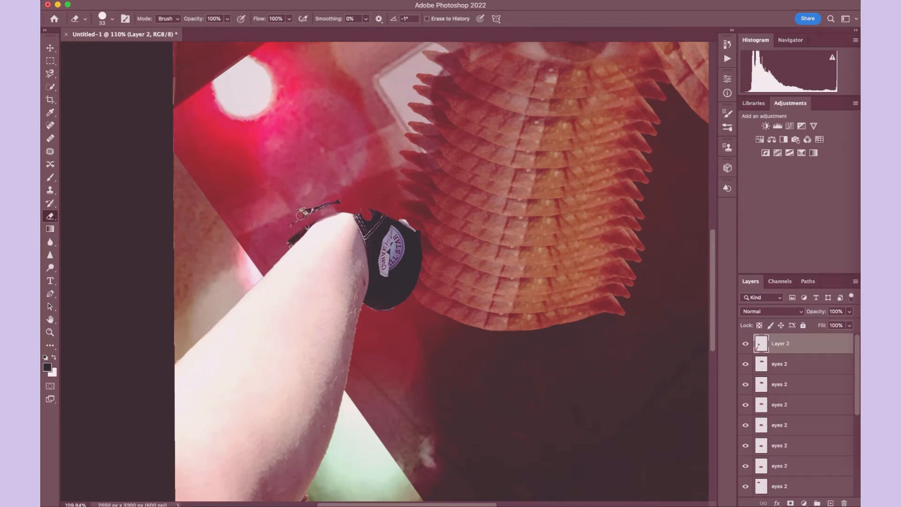
mouse_move(326, 202)
mouse_down()
mouse_move(442, 286)
mouse_move(350, 170)
mouse_move(452, 283)
mouse_move(348, 177)
mouse_move(434, 302)
mouse_move(341, 193)
mouse_move(438, 330)
mouse_move(407, 266)
mouse_move(409, 306)
mouse_move(422, 320)
mouse_move(417, 266)
mouse_move(395, 295)
mouse_move(400, 261)
mouse_move(401, 289)
mouse_up()
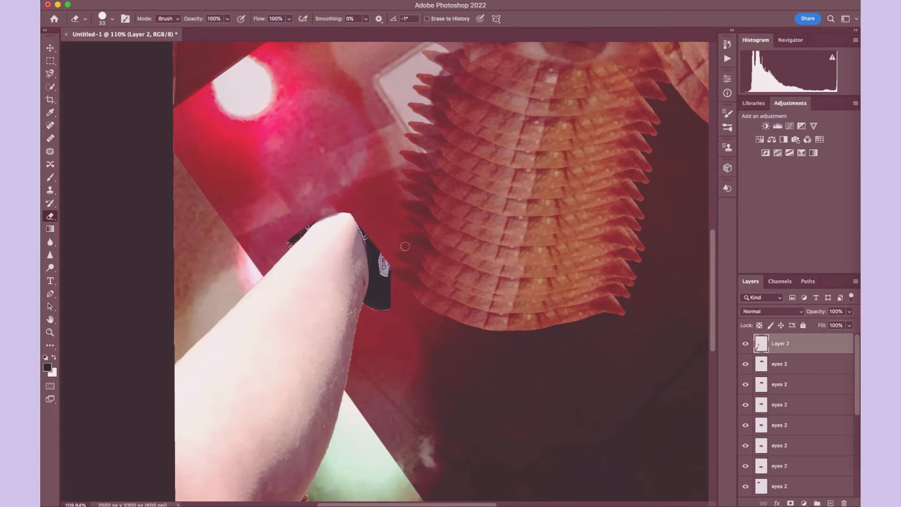
mouse_move(405, 245)
mouse_down()
mouse_move(386, 333)
mouse_move(397, 235)
mouse_move(382, 312)
mouse_up()
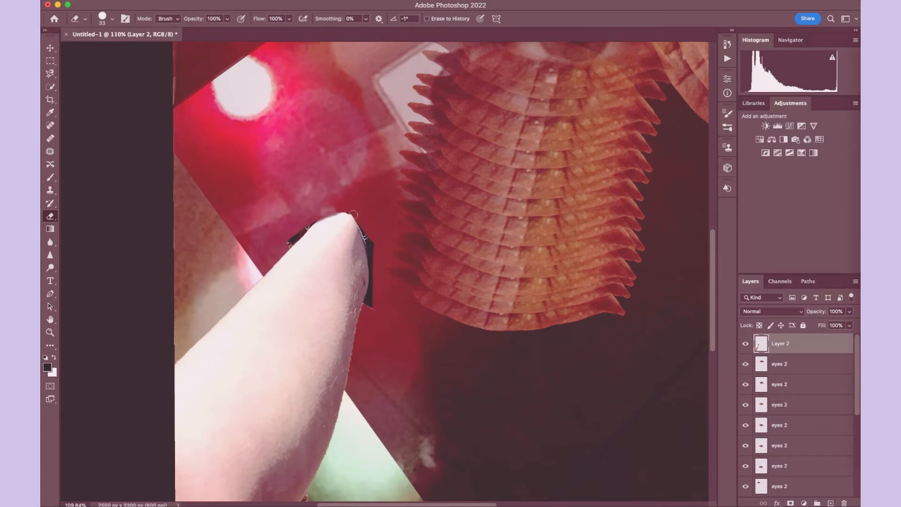
drag(353, 215, 374, 272)
- Erase the remaining dark shoe fragments and round off the ankle end of the leg cutout
scroll(319, 202, up, 5)
scroll(319, 202, up, 3)
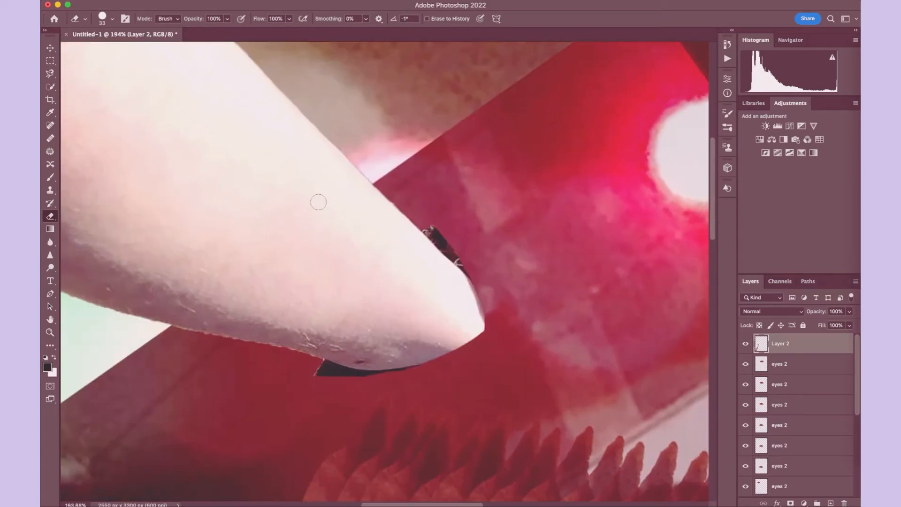
mouse_move(420, 219)
mouse_down()
mouse_move(442, 261)
mouse_move(442, 315)
mouse_move(425, 344)
mouse_move(374, 363)
mouse_move(325, 359)
mouse_up()
mouse_move(479, 214)
mouse_down()
mouse_move(491, 351)
mouse_move(451, 273)
mouse_move(465, 318)
mouse_move(461, 328)
mouse_move(454, 310)
mouse_move(437, 363)
mouse_move(443, 345)
mouse_move(410, 374)
mouse_move(419, 362)
mouse_move(388, 372)
mouse_move(305, 374)
mouse_move(354, 375)
mouse_up()
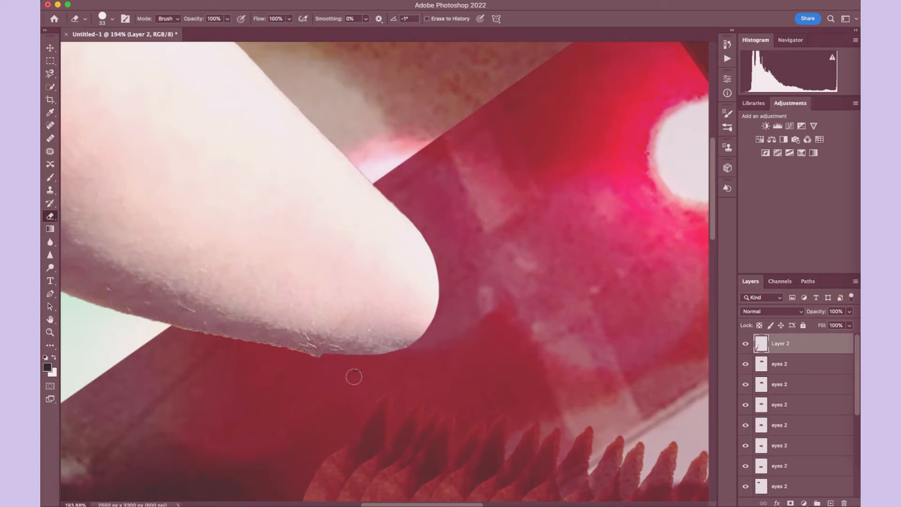
- Erase the gravel and rough fringe along the shaded edge of the leg to leave a clean outline
scroll(365, 368, left, 4)
scroll(364, 368, up, 3)
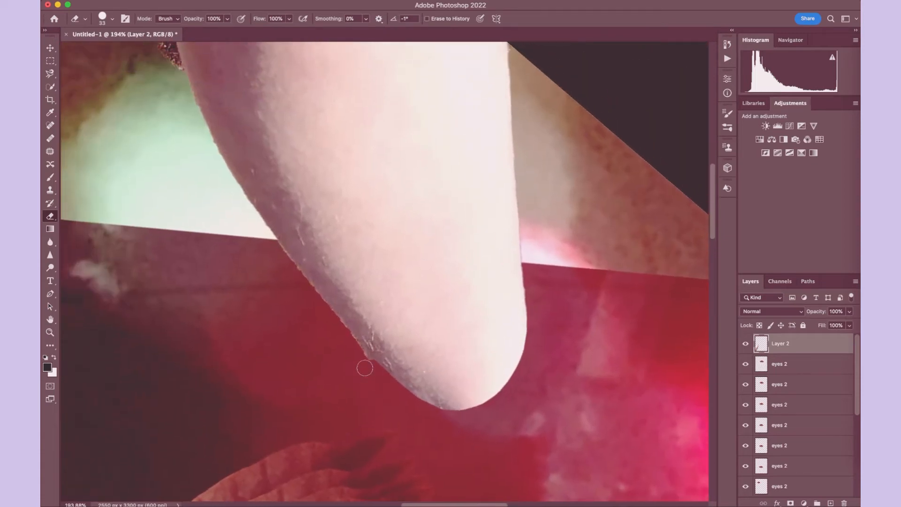
drag(347, 338, 383, 383)
drag(281, 257, 357, 347)
scroll(411, 438, up, 12)
scroll(411, 439, left, 6)
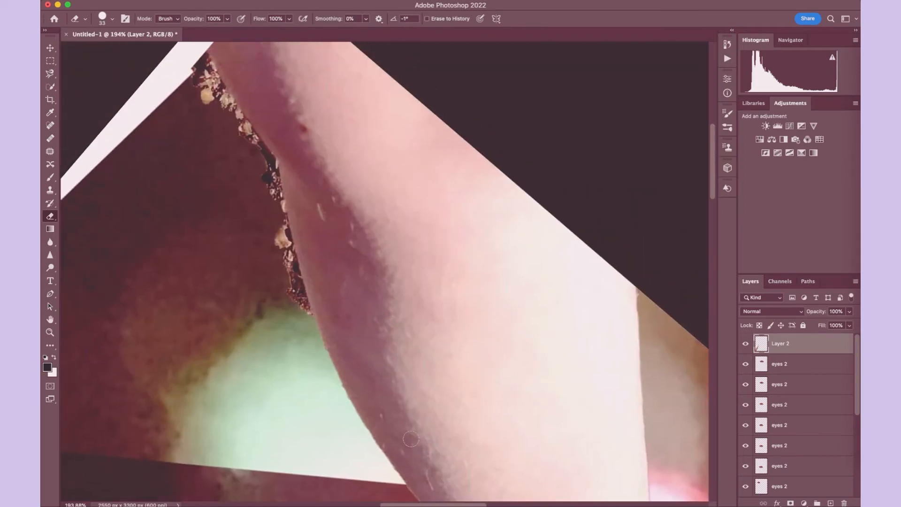
mouse_move(194, 49)
mouse_down()
mouse_move(210, 74)
mouse_move(212, 116)
mouse_up()
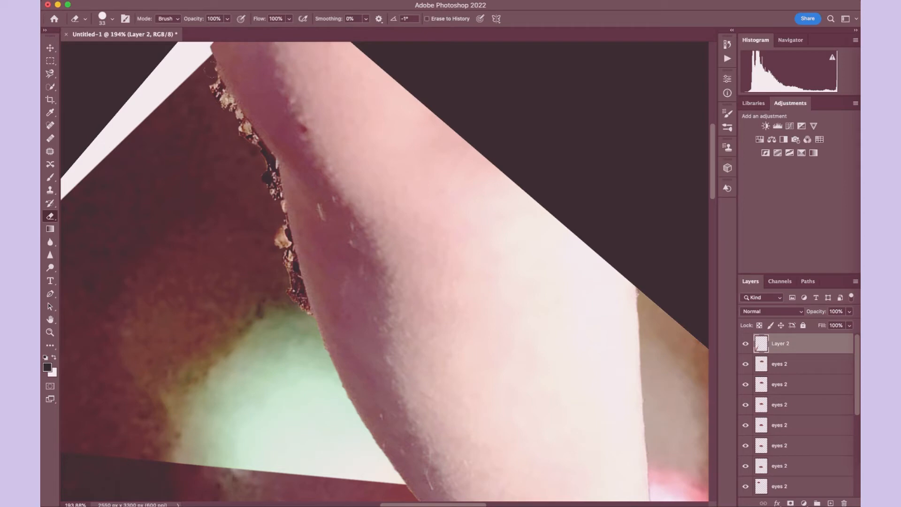
mouse_move(211, 71)
mouse_down()
mouse_move(274, 185)
mouse_move(272, 173)
mouse_move(282, 230)
mouse_move(282, 181)
mouse_move(304, 328)
mouse_up()
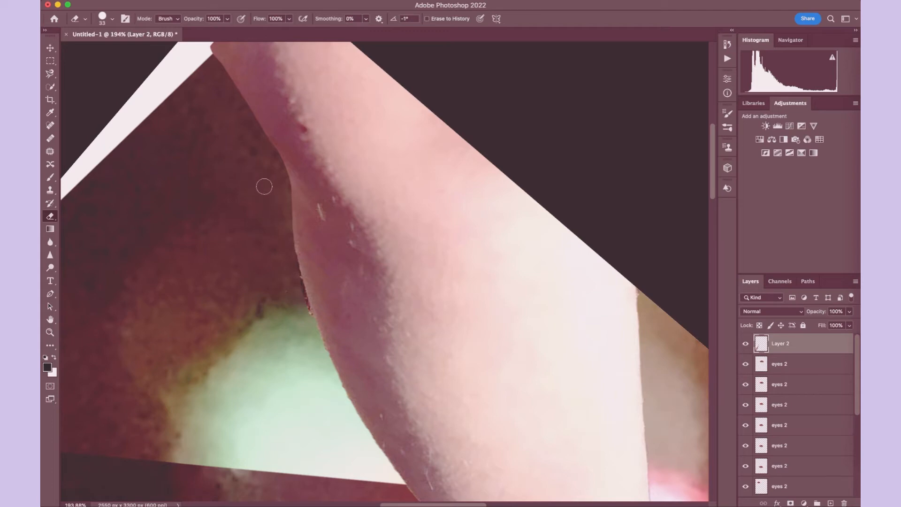
mouse_move(277, 191)
mouse_down()
mouse_move(306, 304)
mouse_move(327, 347)
mouse_up()
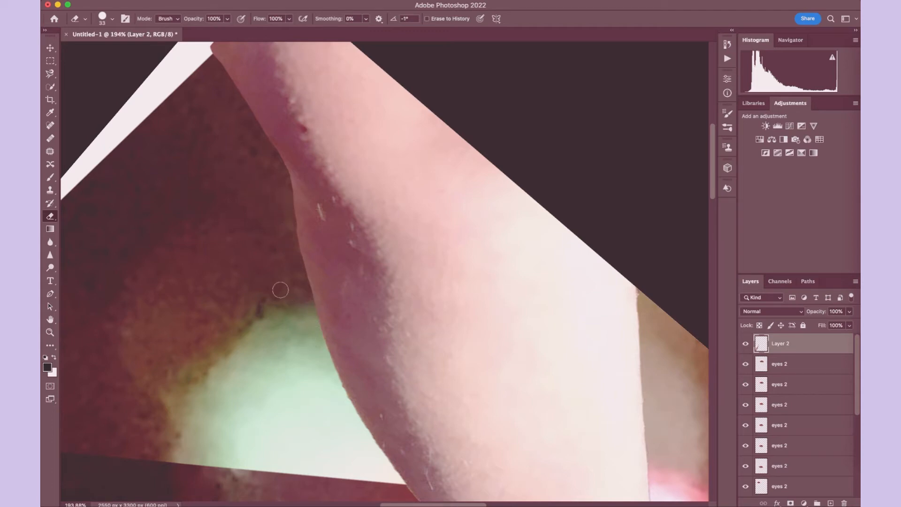
- Scale the leg cutout to about 70%, rotate it roughly 43° counterclockwise, and position it beside the base of the stacked eye column
scroll(280, 289, down, 5)
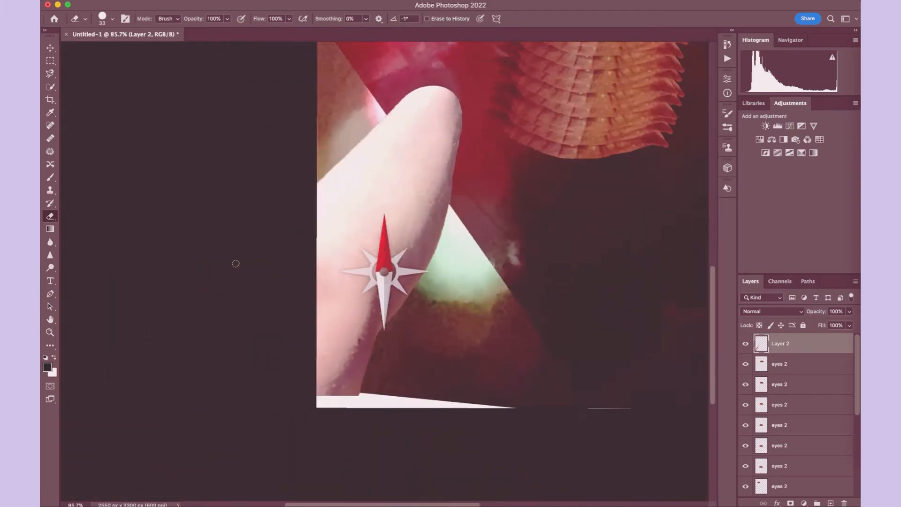
scroll(248, 201, up, 5)
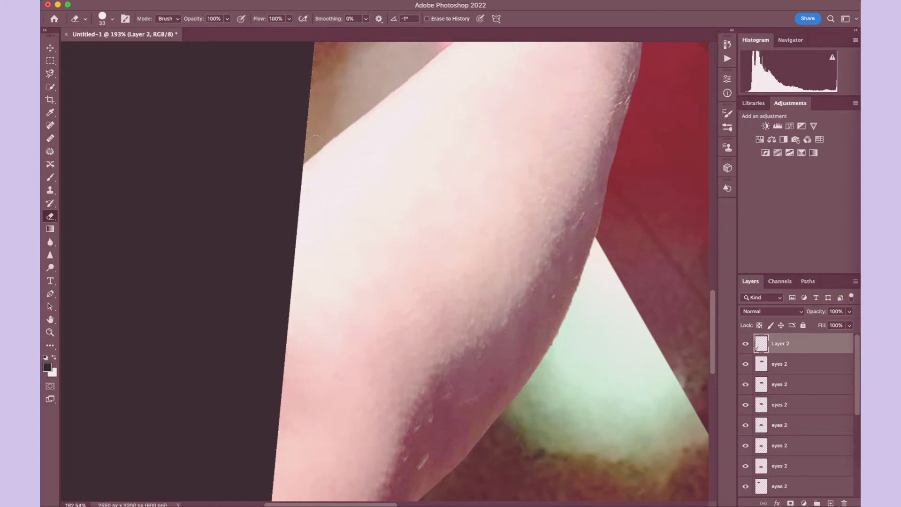
scroll(327, 129, down, 5)
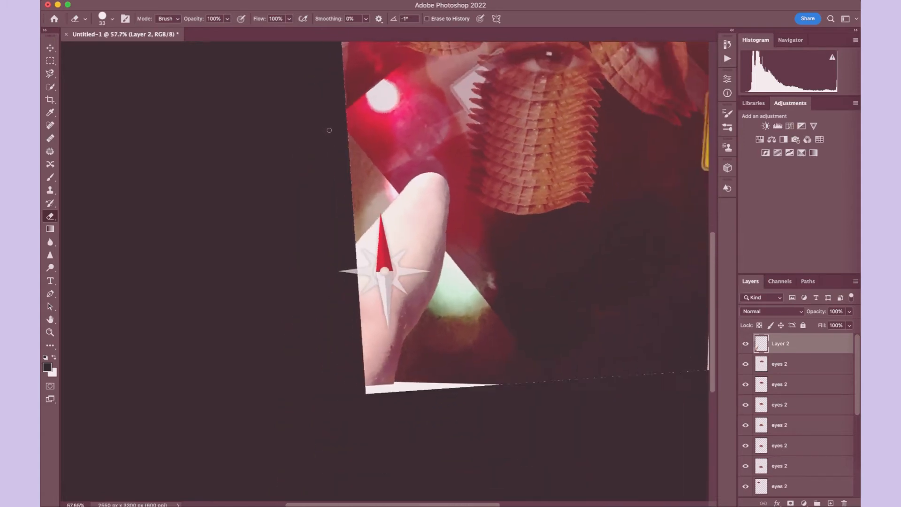
scroll(329, 130, down, 2)
click(50, 48)
click(135, 2)
click(164, 214)
drag(265, 386, 378, 322)
drag(396, 210, 329, 258)
drag(348, 219, 351, 284)
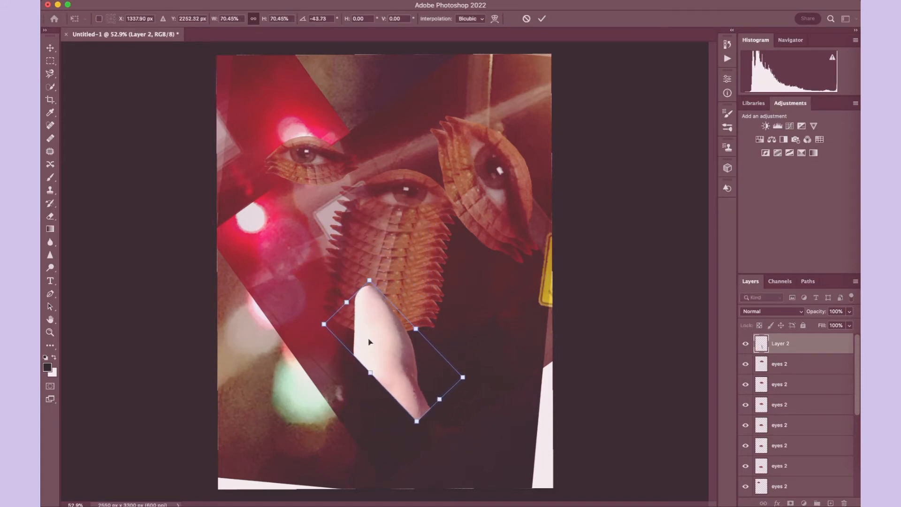
drag(369, 341, 343, 361)
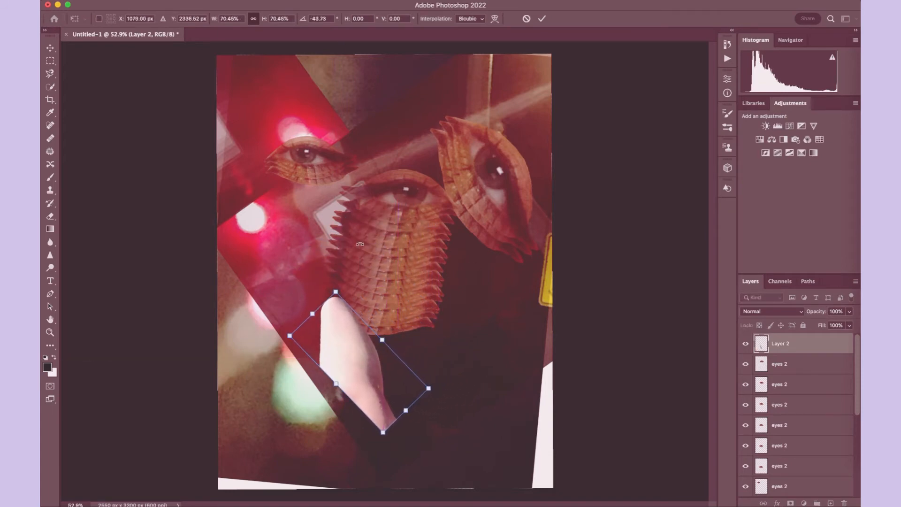
drag(360, 244, 364, 244)
- Move Layer 2 beneath the stacked eyes 2 copies in the layer order
right_click(809, 347)
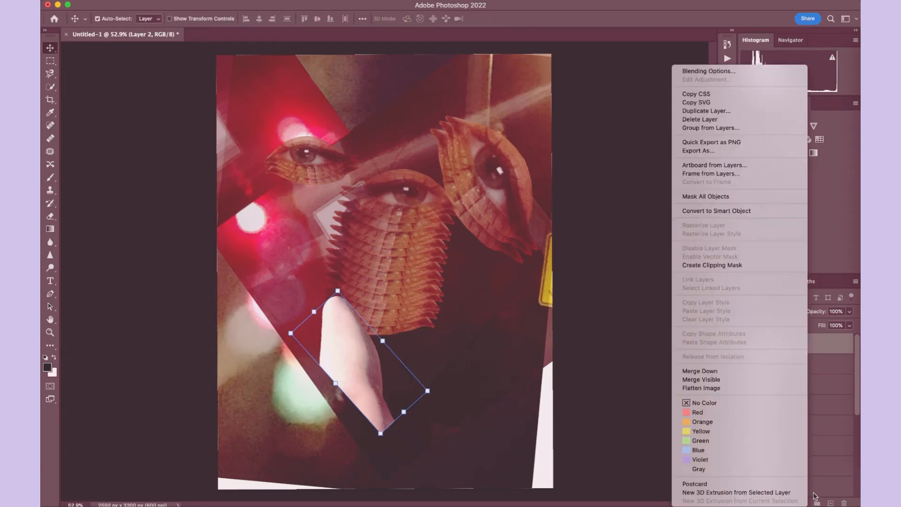
click(809, 391)
drag(820, 349, 826, 438)
- Flip the leg cutout horizontally and move it down to the lower edge of the canvas
click(137, 1)
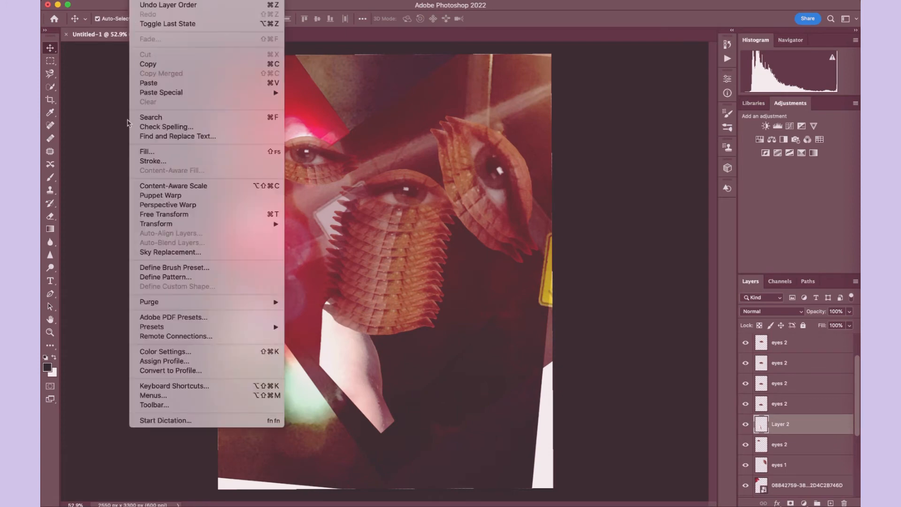
mouse_move(190, 228)
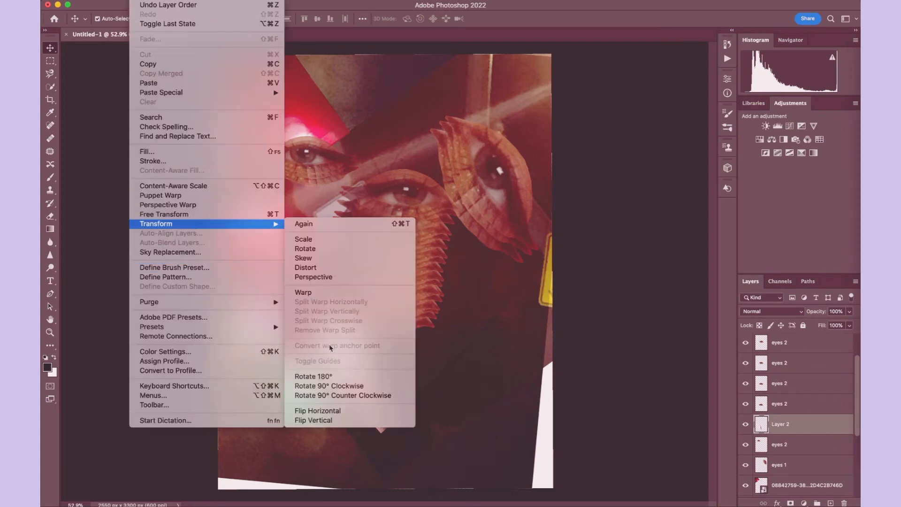
click(330, 410)
drag(363, 360, 372, 422)
- Enlarge the leg cutout to about 126% and position it directly under the stacked eye column
click(135, 0)
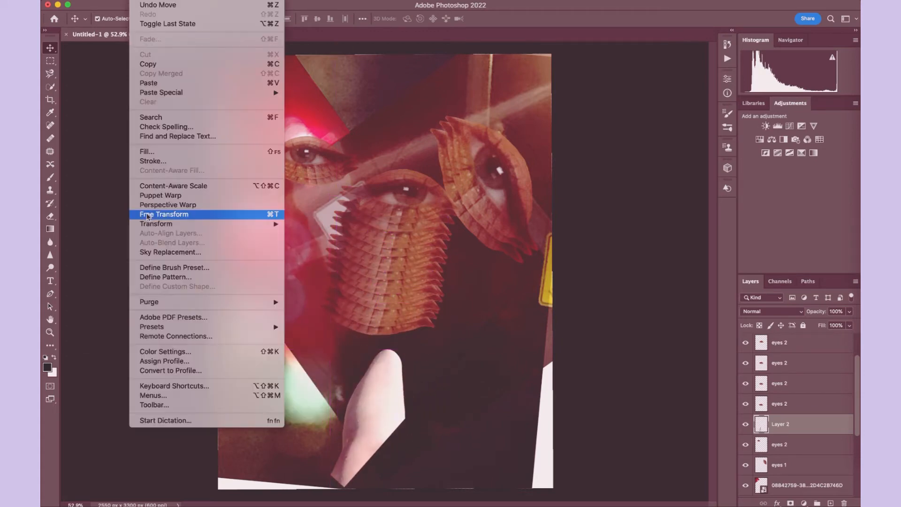
click(167, 213)
drag(330, 350, 311, 315)
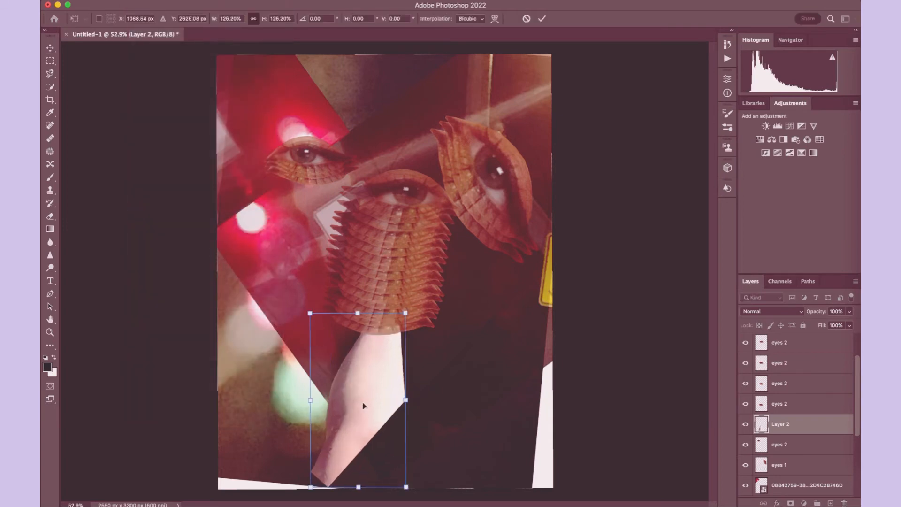
drag(366, 415, 378, 421)
key(Return)
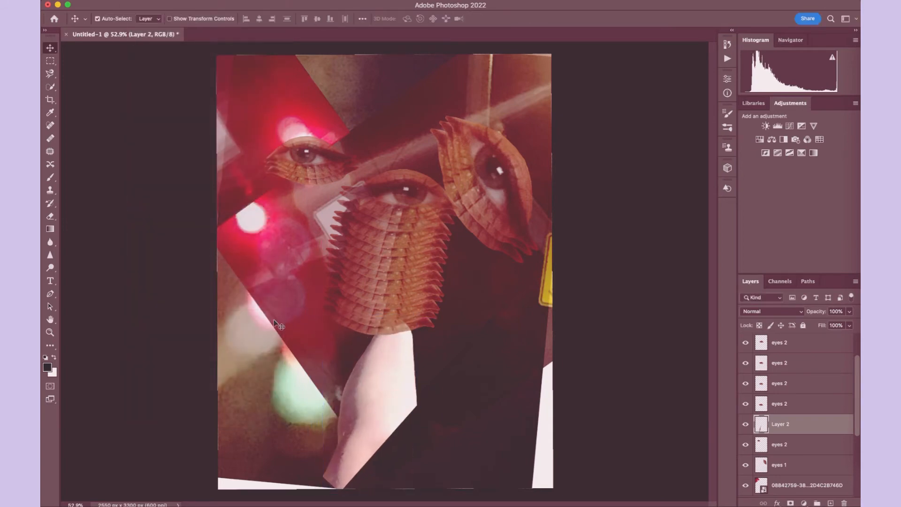
- Lower the opacity of Layer 2 to 18%
scroll(279, 317, up, 5)
scroll(280, 280, down, 8)
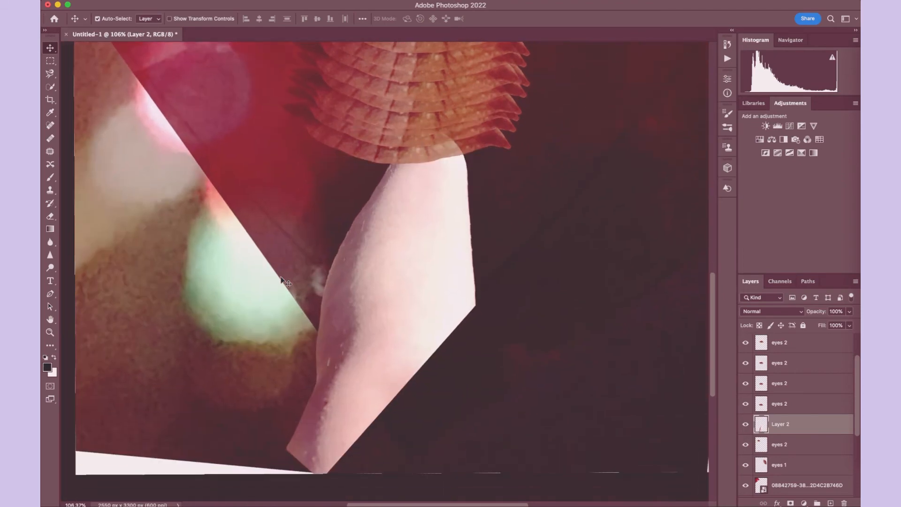
click(849, 311)
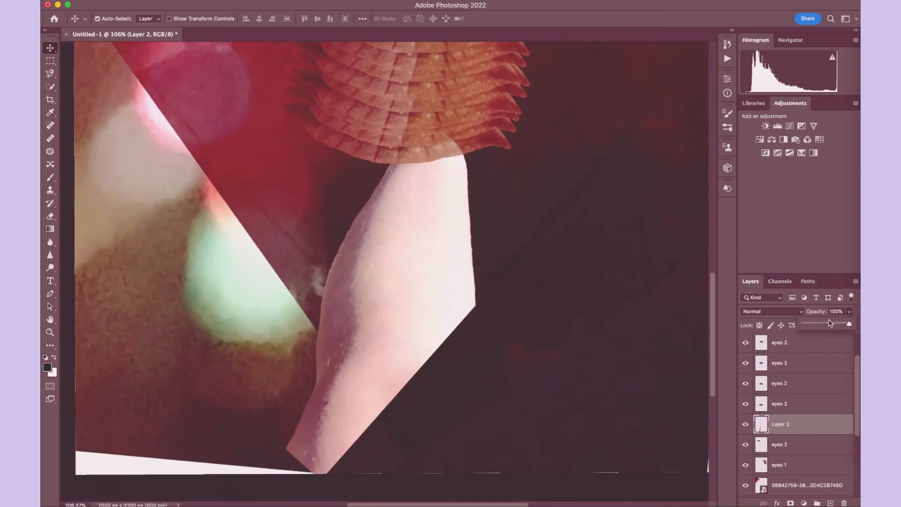
drag(830, 323, 812, 326)
- Erase the lower part of the translucent leg with a 111 px eraser, shaping its end into a point
click(50, 217)
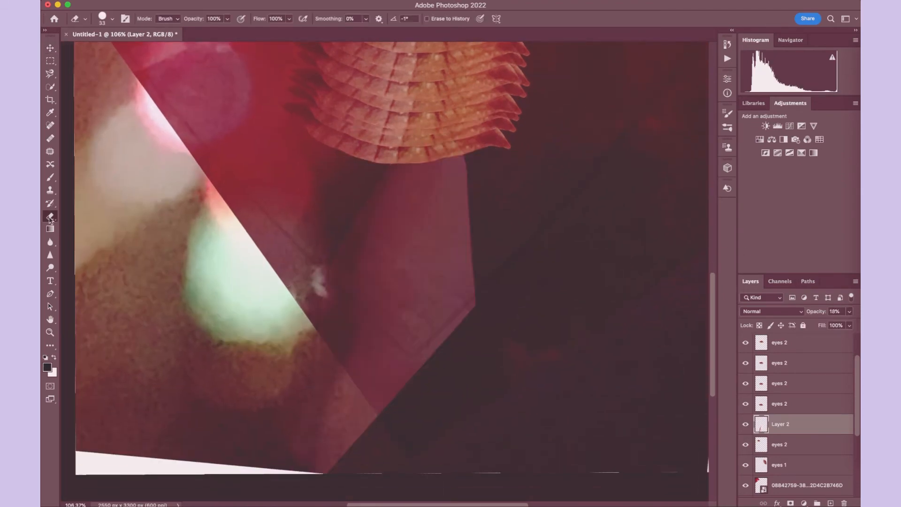
click(113, 19)
click(129, 48)
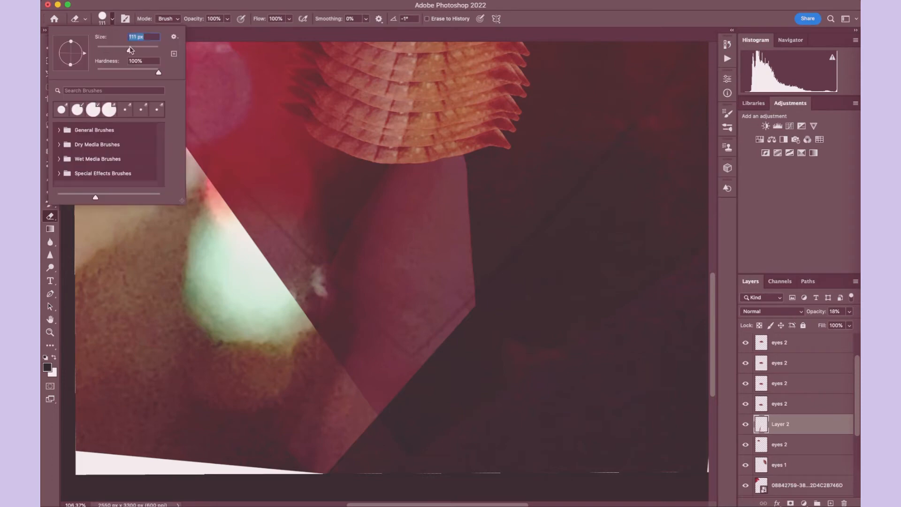
mouse_move(364, 473)
mouse_down()
mouse_move(274, 399)
mouse_move(346, 473)
mouse_move(240, 390)
mouse_move(348, 497)
mouse_move(304, 352)
mouse_move(434, 437)
mouse_up()
mouse_move(404, 402)
mouse_down()
mouse_move(390, 373)
mouse_move(453, 440)
mouse_move(308, 281)
mouse_move(385, 356)
mouse_move(316, 284)
mouse_up()
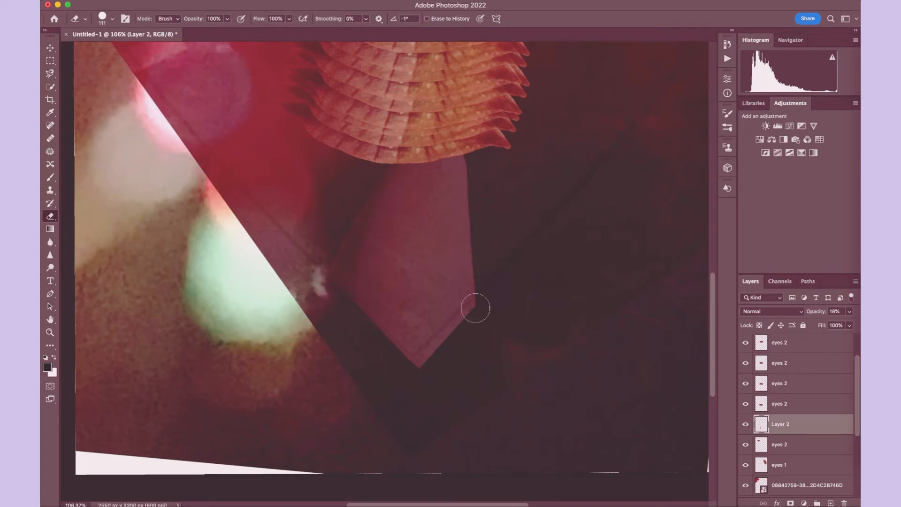
mouse_move(481, 313)
mouse_down()
mouse_move(409, 376)
mouse_move(371, 341)
mouse_up()
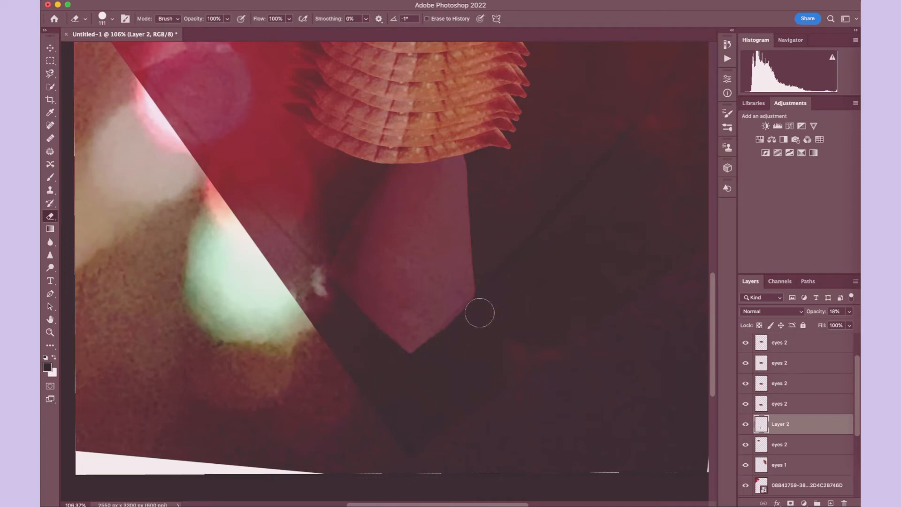
- Roll the history back to an earlier eraser state of Layer 2, discarding the opacity change and History Brush strokes
click(849, 311)
drag(814, 322, 848, 324)
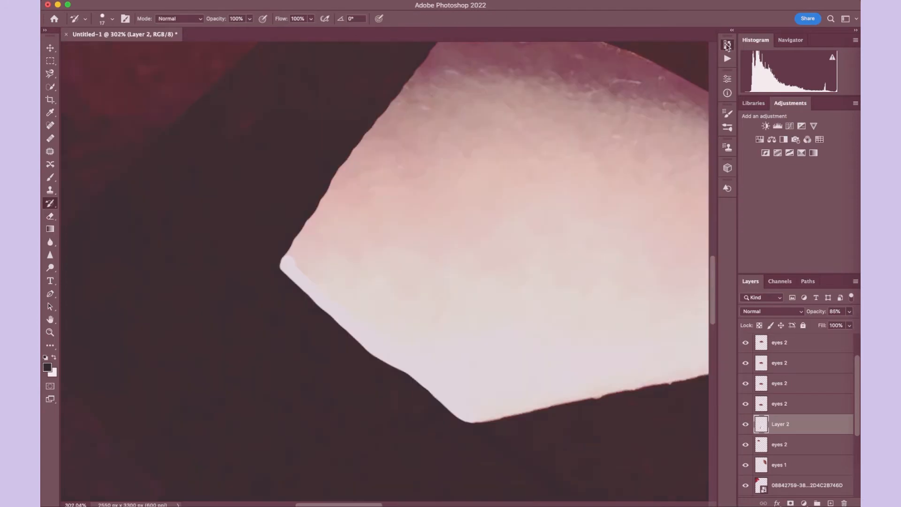
click(726, 44)
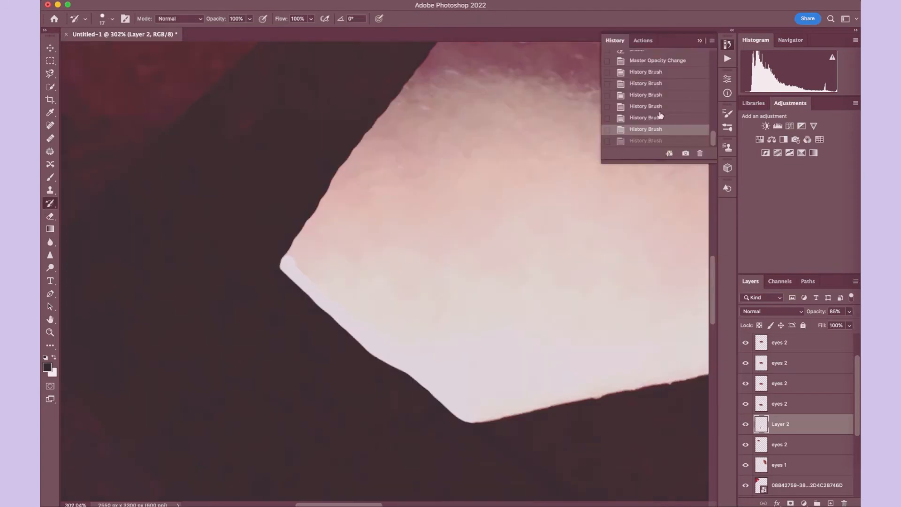
click(655, 60)
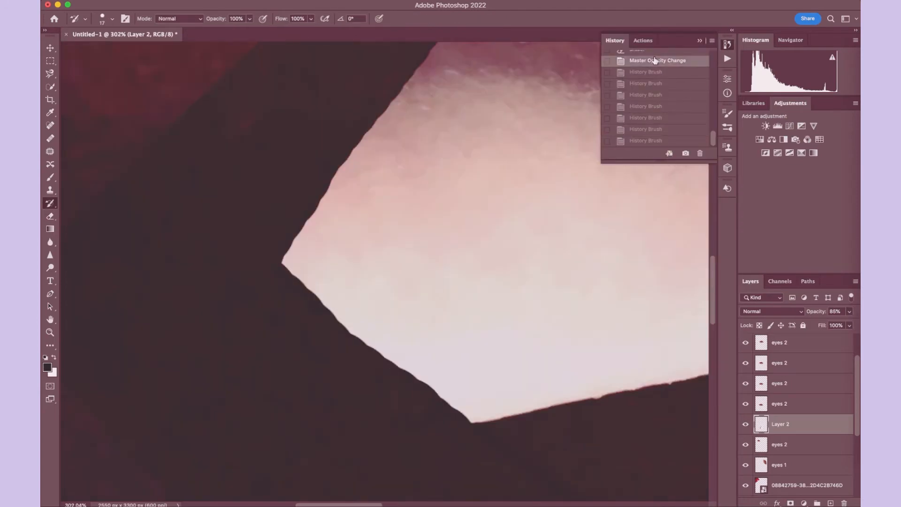
scroll(641, 97, up, 3)
click(645, 83)
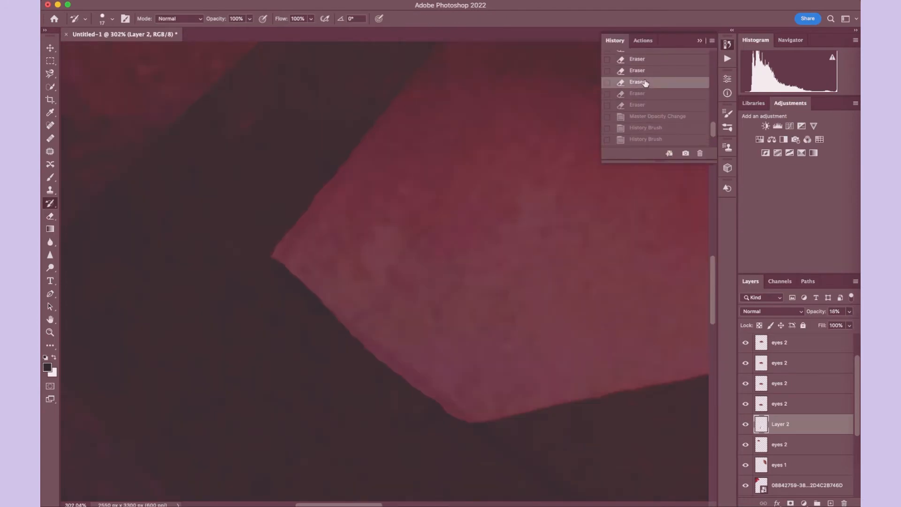
click(647, 63)
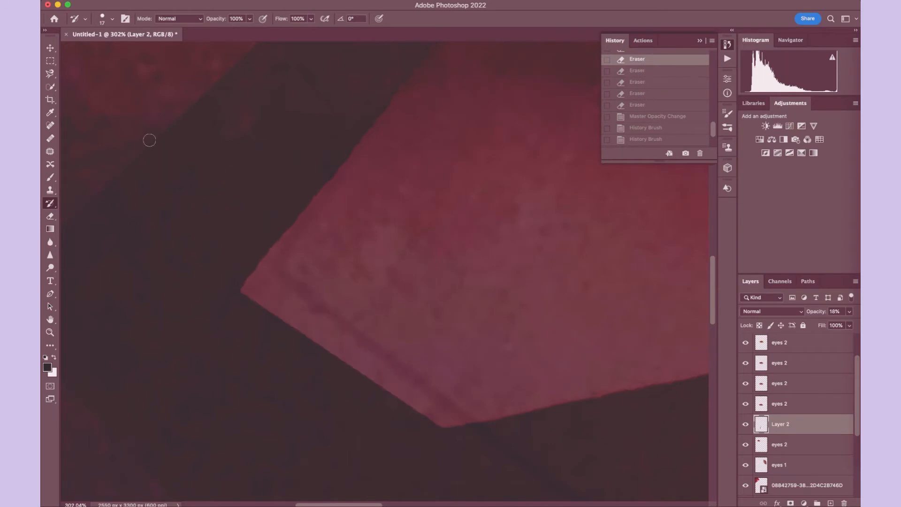
- Erase along the lower edges of the translucent leg with a 30 px eraser, refining the straight sides and pointed end
click(49, 217)
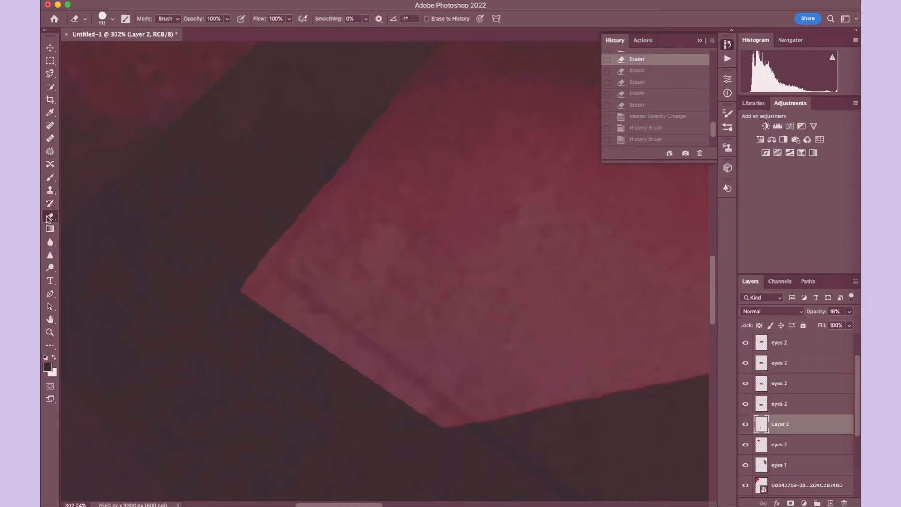
click(107, 22)
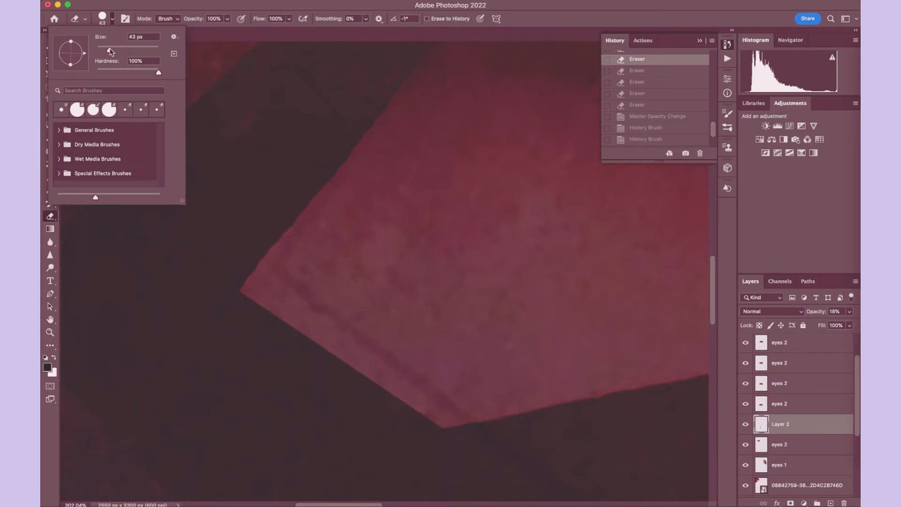
click(110, 49)
key(Return)
mouse_move(247, 278)
mouse_down()
mouse_move(287, 294)
mouse_move(390, 393)
mouse_move(249, 295)
mouse_up()
mouse_move(472, 432)
mouse_down()
mouse_move(348, 347)
mouse_move(345, 333)
mouse_up()
drag(457, 422, 288, 300)
drag(287, 300, 274, 292)
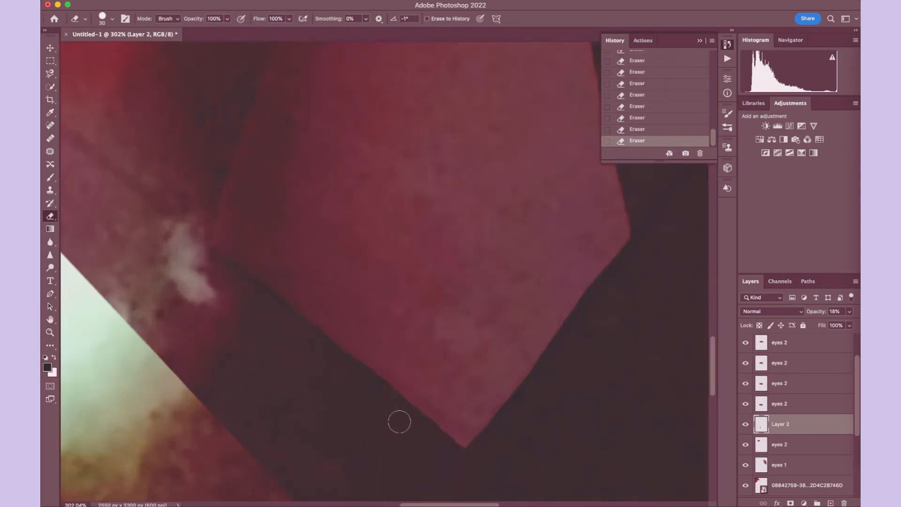
mouse_move(399, 421)
mouse_down()
mouse_move(472, 456)
mouse_move(414, 418)
mouse_move(479, 460)
mouse_move(294, 335)
mouse_up()
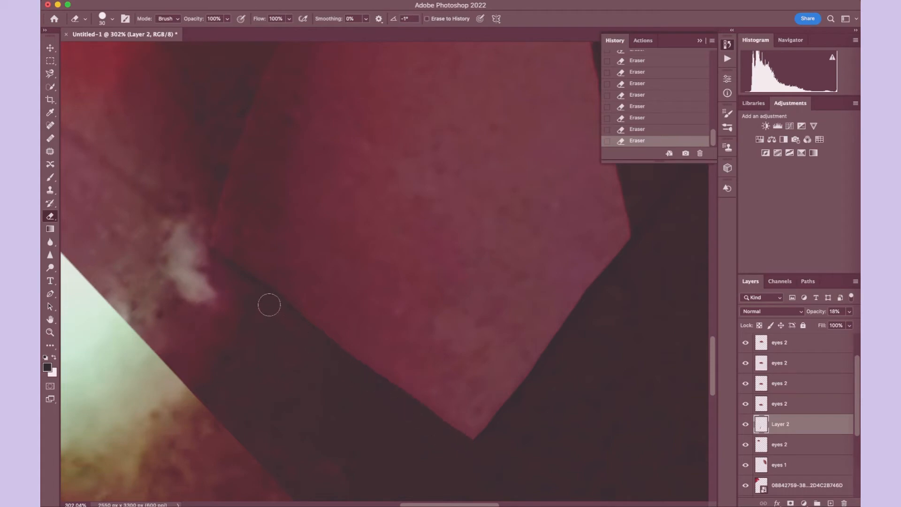
- Raise the opacity of Layer 2 to 100%
click(848, 311)
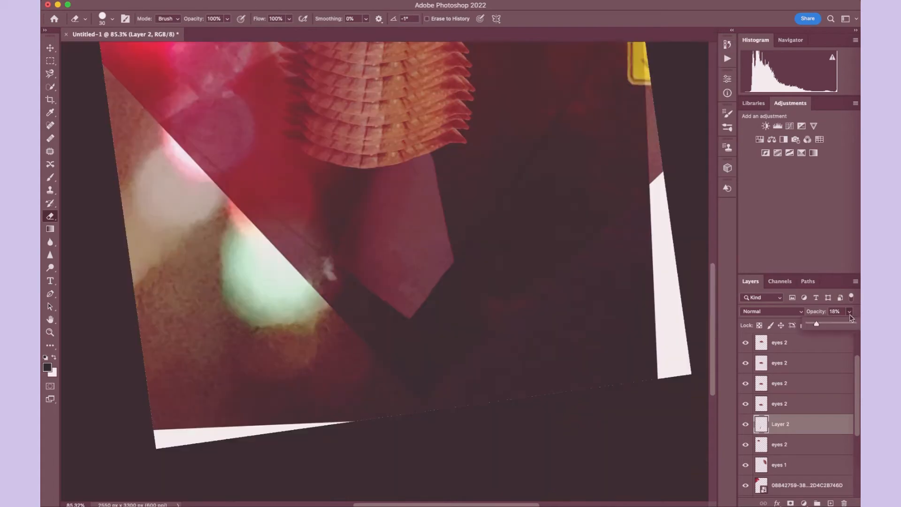
scroll(427, 204, down, 5)
scroll(427, 204, up, 5)
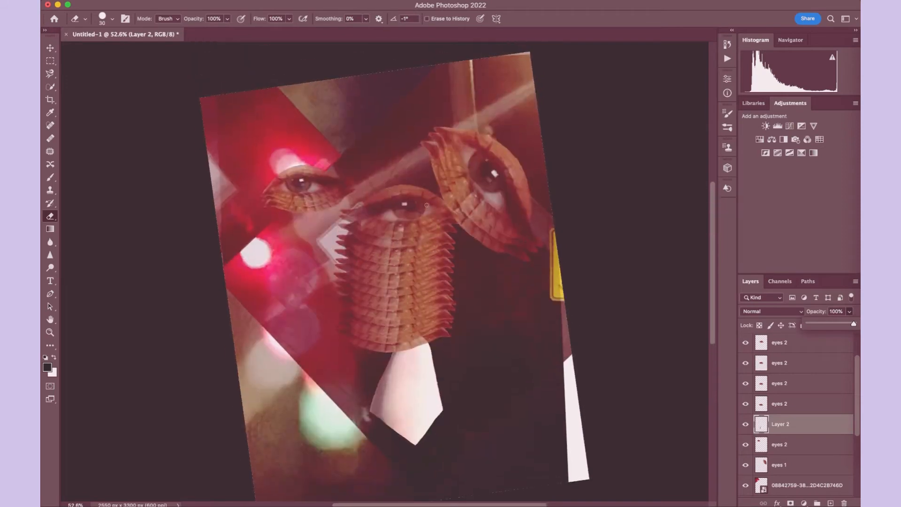
scroll(427, 203, left, 2)
scroll(427, 204, right, 2)
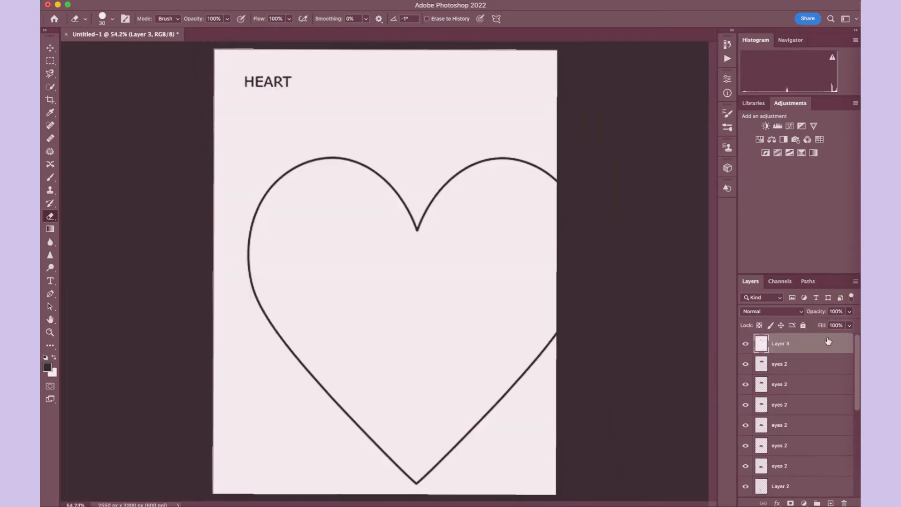
- Lower the opacity of Layer 3 to 12% and move its heart outline up and left to fit the canvas width
click(850, 312)
click(810, 325)
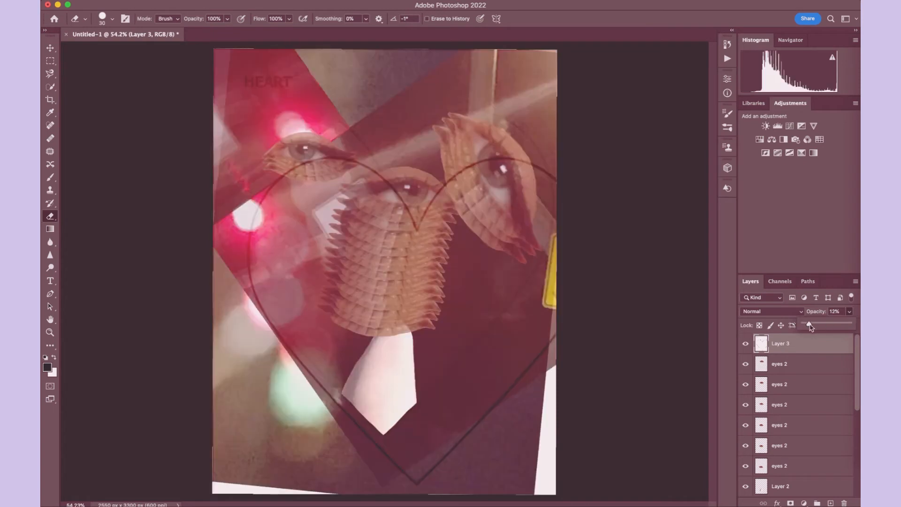
click(412, 283)
drag(408, 285, 393, 233)
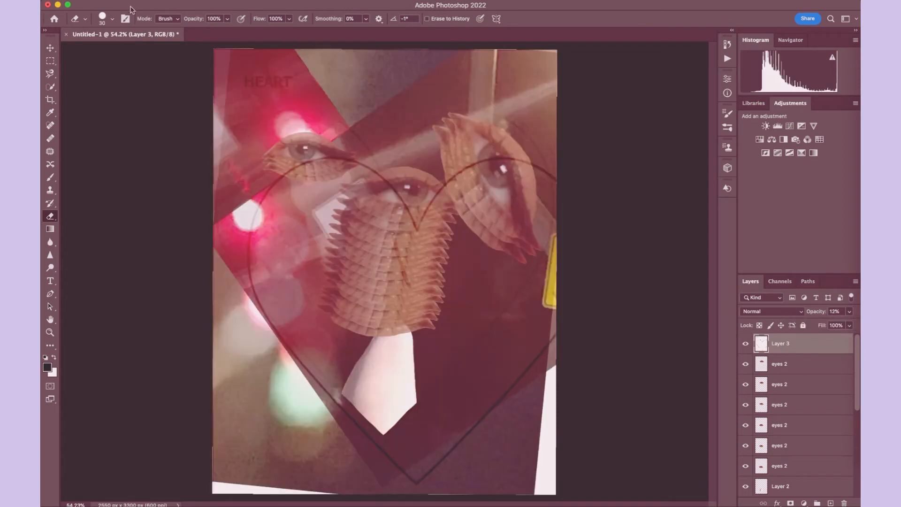
click(115, 0)
click(150, 4)
click(50, 48)
drag(403, 212, 387, 196)
- Group all collage layers between Layer 3 and Layer 1 into a group named "not heart things"
click(787, 364)
scroll(787, 366, down, 5)
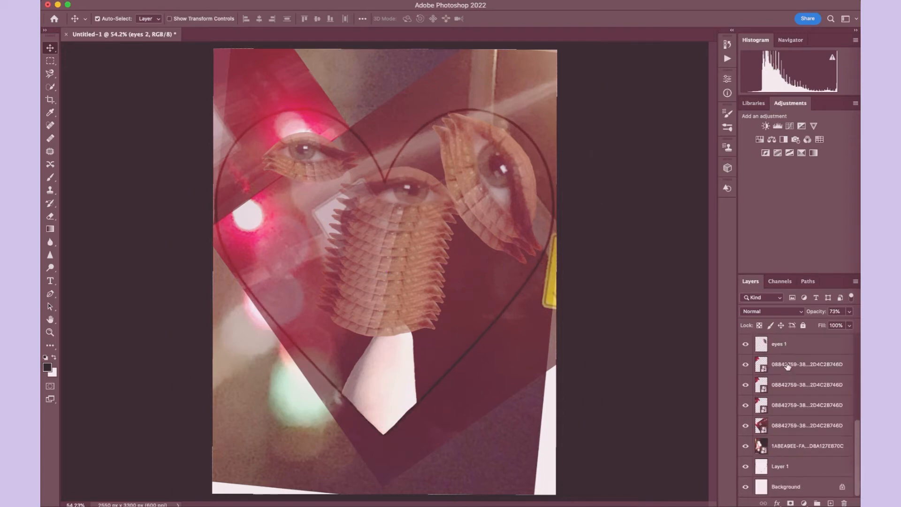
shift+click(786, 446)
right_click(787, 449)
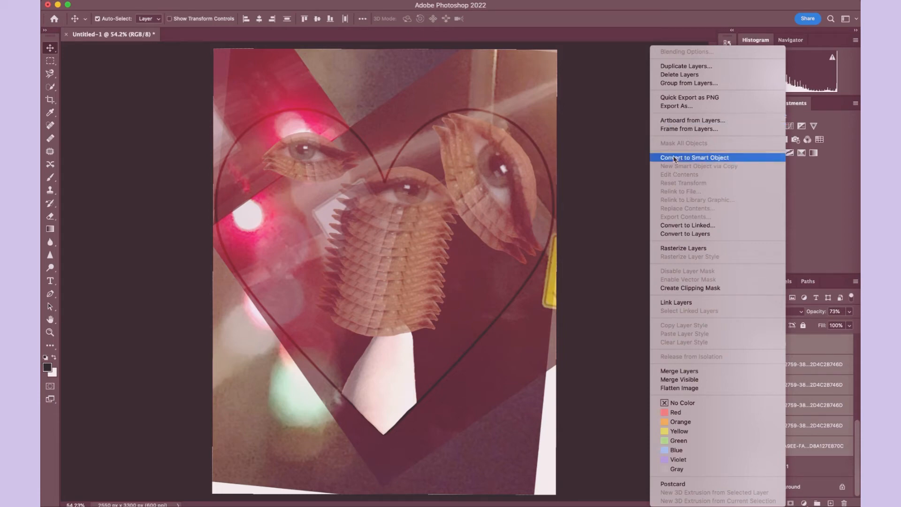
click(685, 84)
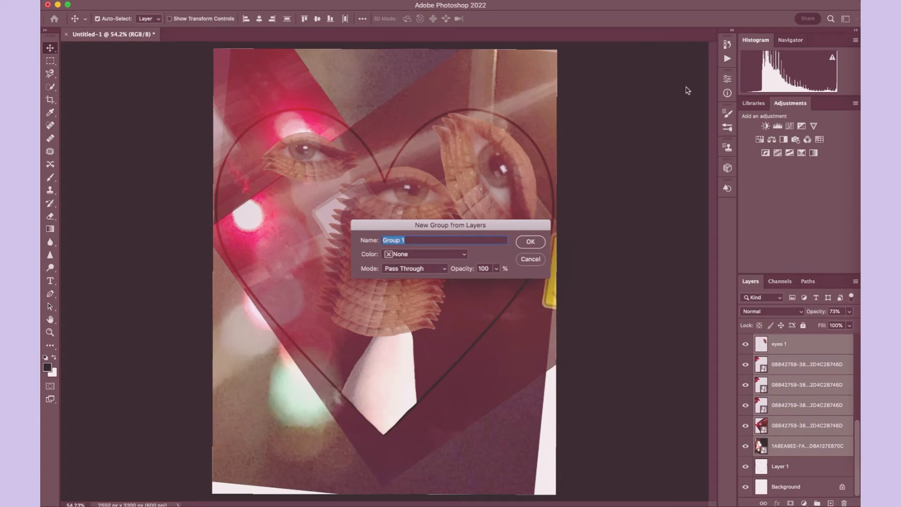
text(not heart things)
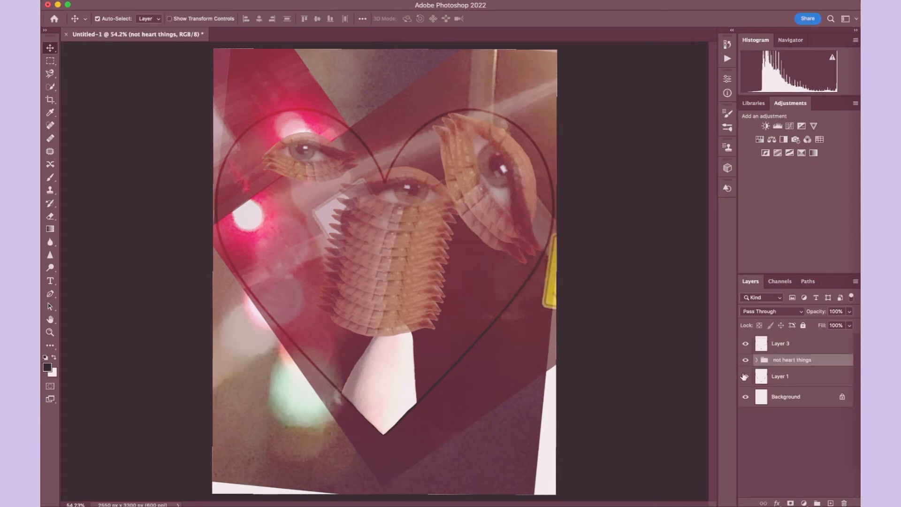
- Hide the "not heart things" group to view the heart template alone, and show the group again
click(744, 360)
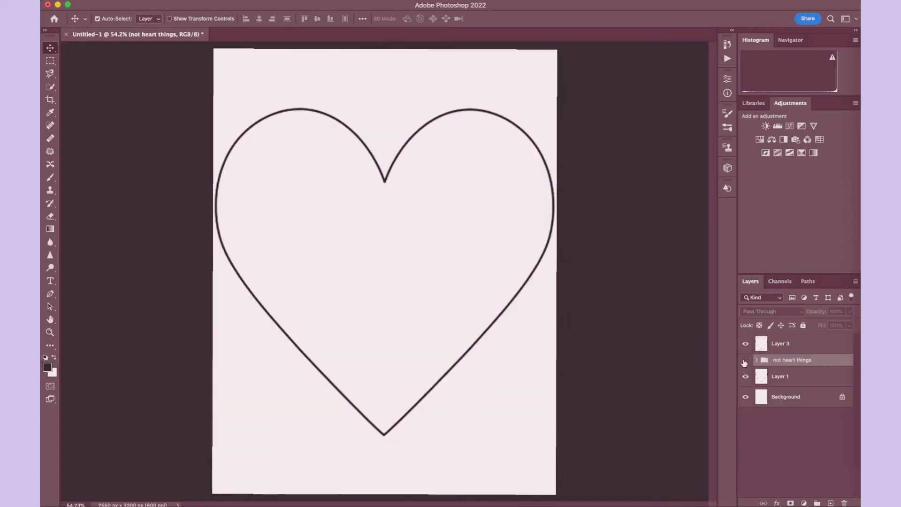
click(754, 353)
click(745, 360)
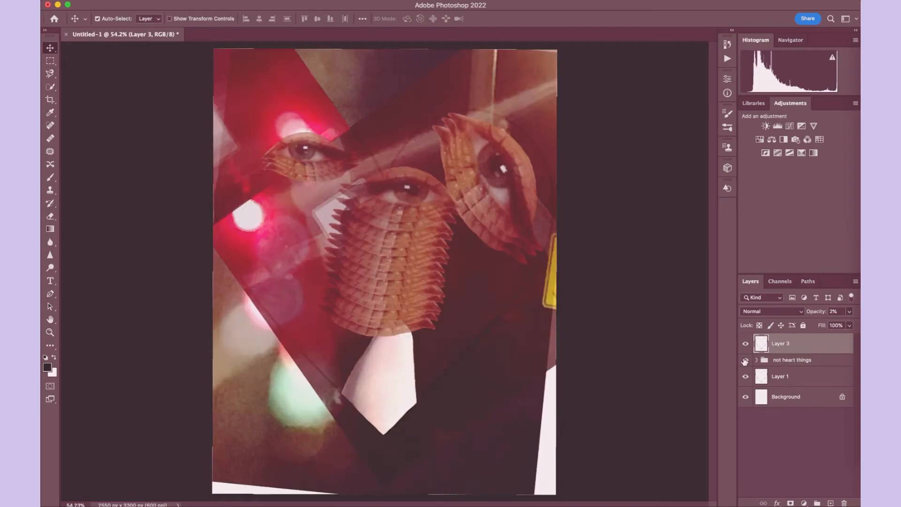
- Raise Layer 3's opacity to 43% to compare the heart outline with the collage, and set it back to 2%
scroll(333, 283, up, 3)
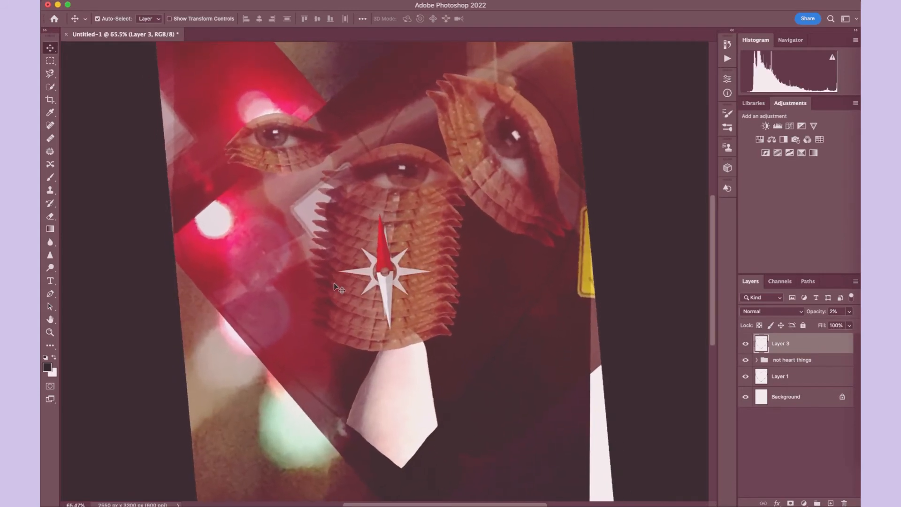
click(849, 311)
drag(807, 323, 815, 324)
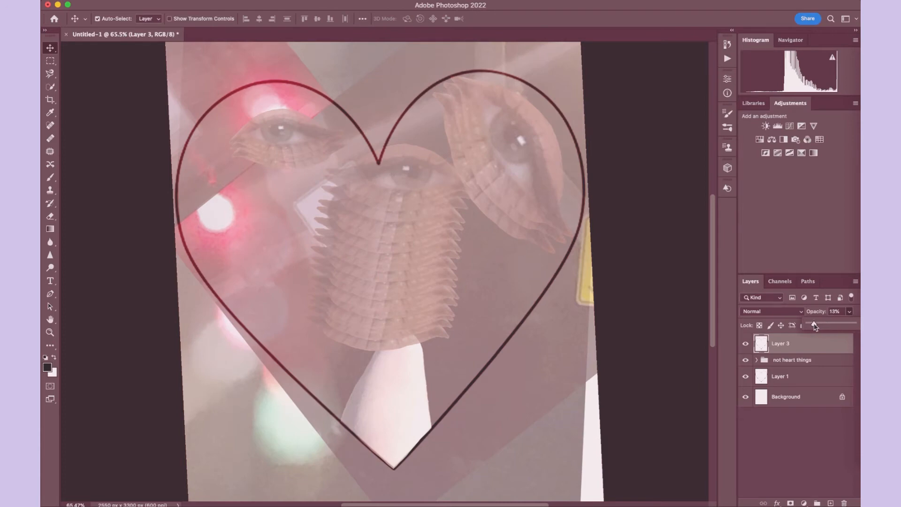
drag(814, 326, 828, 326)
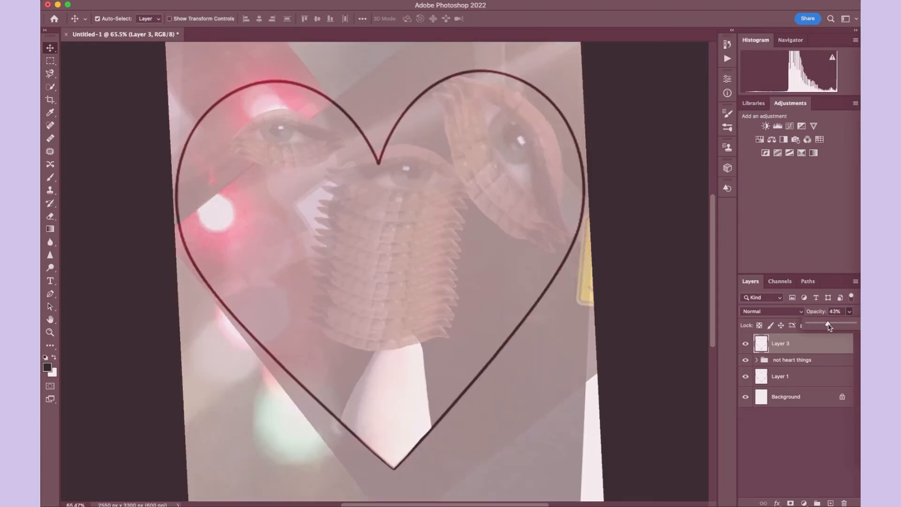
drag(812, 327, 808, 324)
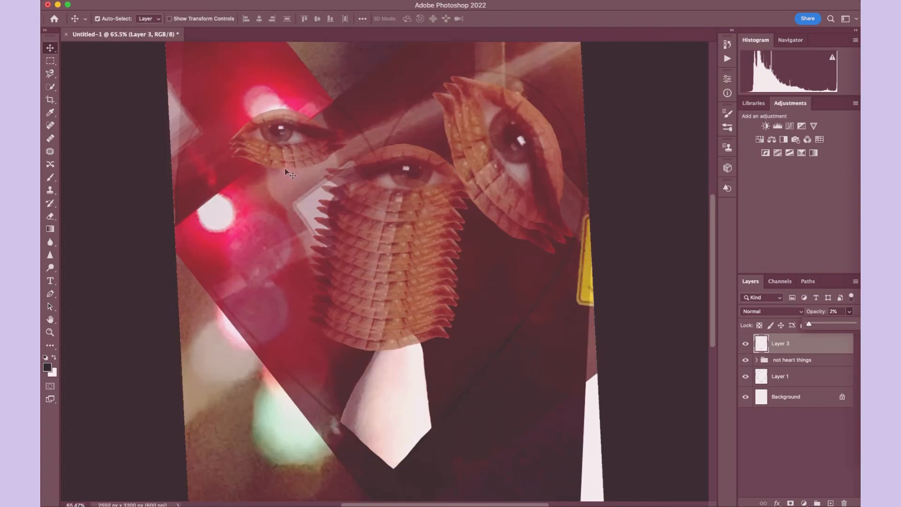
scroll(288, 173, down, 3)
click(285, 172)
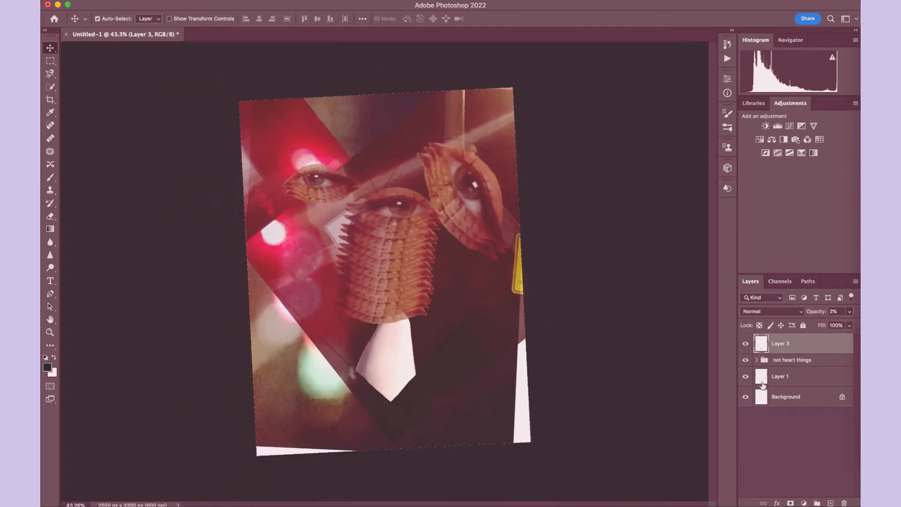
- Turn the leg cutout on Layer 2 upside down with Free Transform and place it beneath the small left eye
click(756, 360)
scroll(779, 446, down, 5)
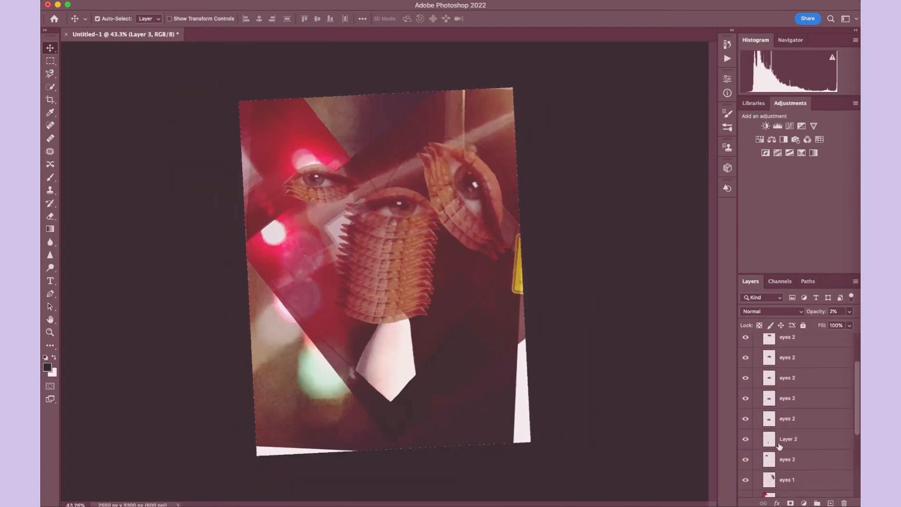
scroll(779, 445, down, 1)
click(784, 436)
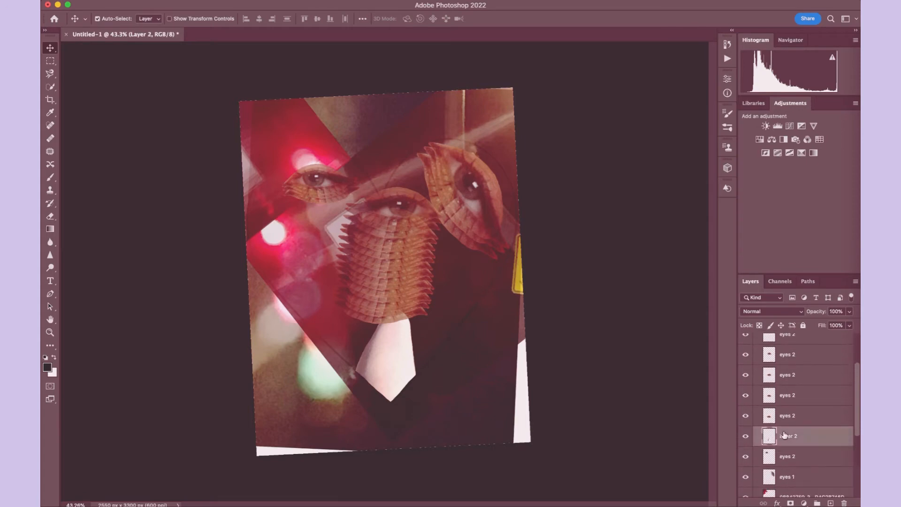
click(136, 1)
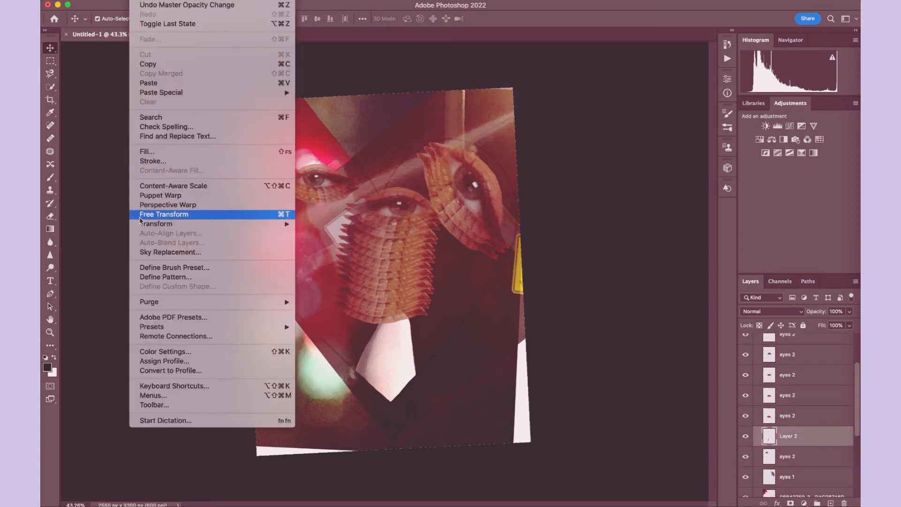
click(142, 215)
drag(406, 290, 390, 425)
drag(375, 368, 311, 213)
key(Return)
- Send Layer 2 two levels back, behind the small left eye, and hide the heart template on Layer 3
key(ctrl+bracketleft)
key(ctrl+bracketleft)
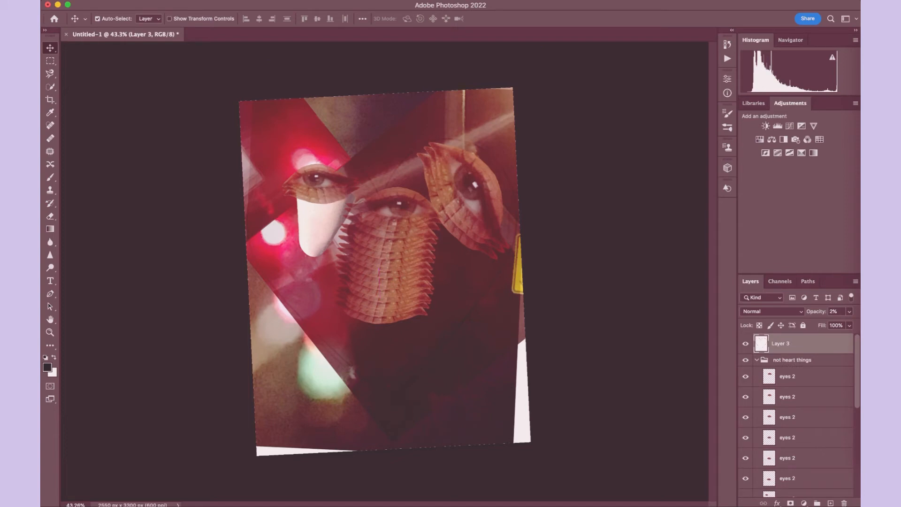
click(746, 344)
- Scale down the leg cutout with Free Transform and straighten it directly beneath the small left eye
drag(320, 218, 316, 215)
click(139, 0)
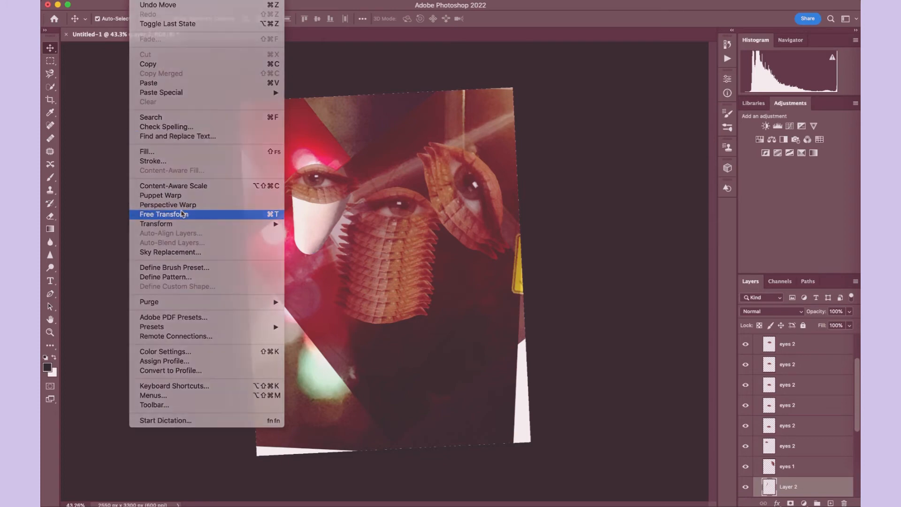
click(163, 214)
drag(293, 256, 318, 220)
drag(326, 142, 314, 143)
drag(323, 204, 327, 222)
key(Return)
- Set up the Eraser with an 86 px brush for the leg cutout
scroll(350, 272, up, 5)
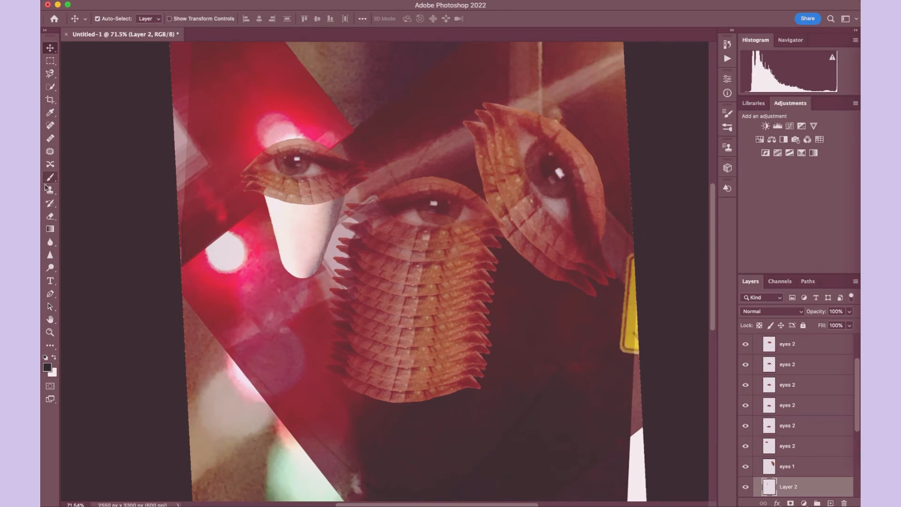
click(51, 215)
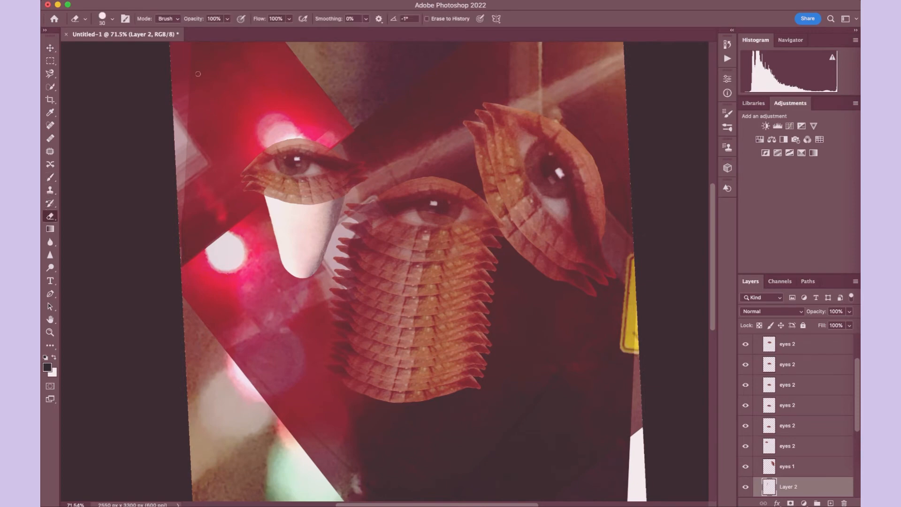
click(112, 19)
click(122, 49)
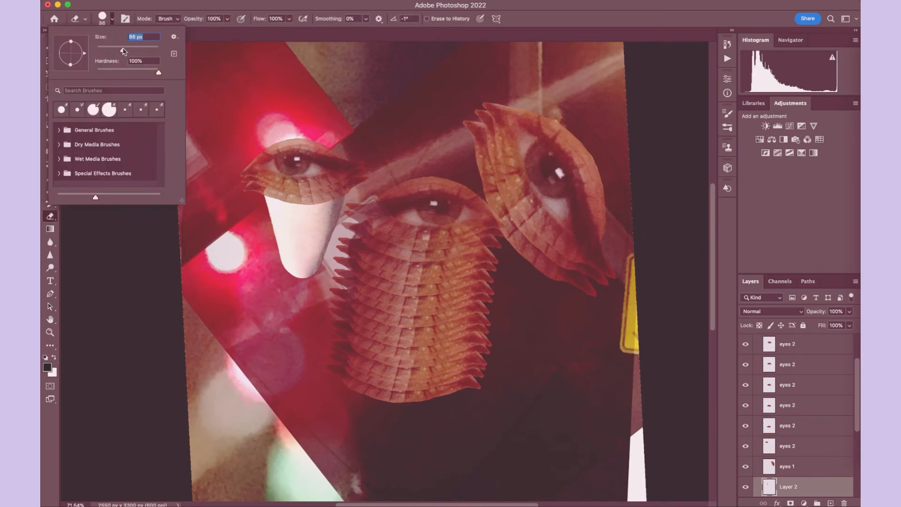
key(Return)
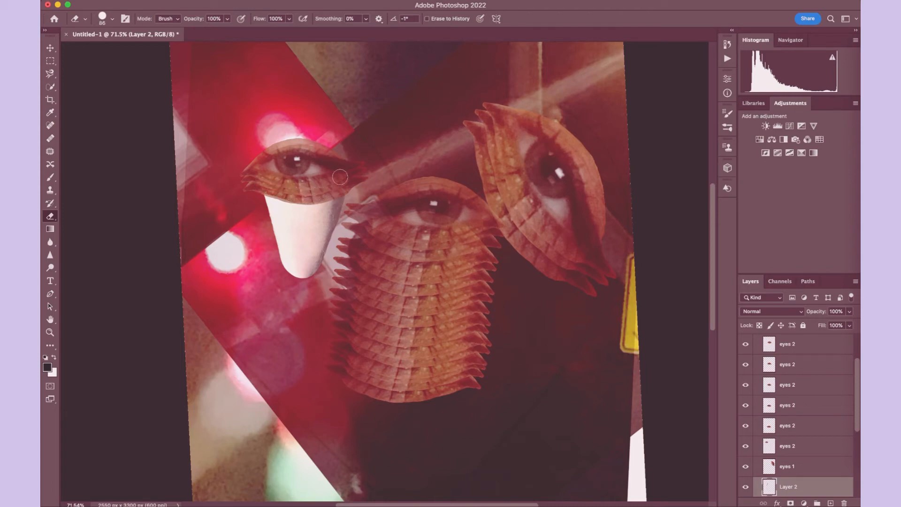
scroll(231, 182, up, 5)
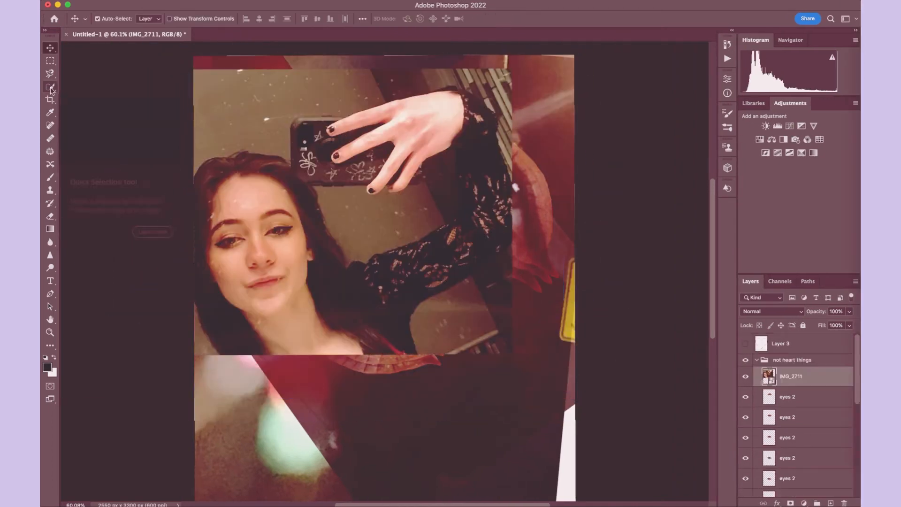
- Copy the black lace sleeve from the IMG_2711 photo onto its own layer using Object Selection, and hide the photo
click(50, 88)
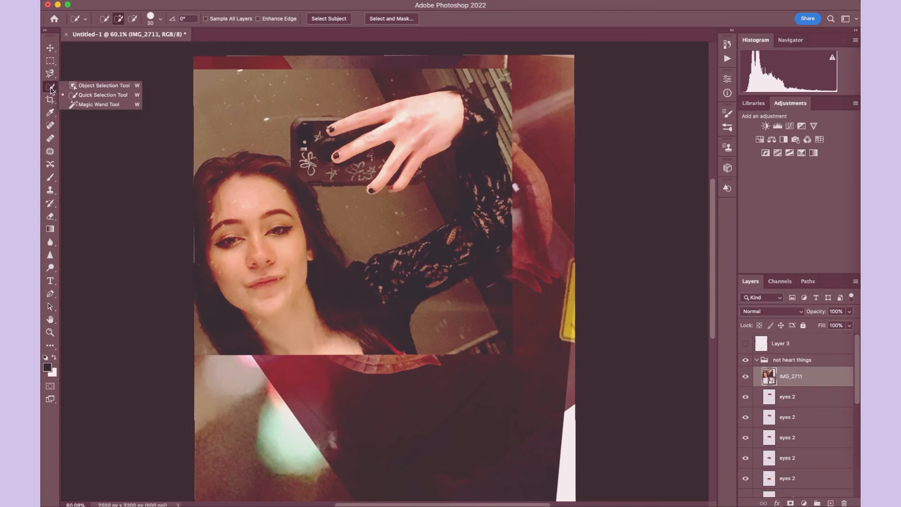
click(77, 85)
mouse_move(357, 247)
mouse_down()
mouse_move(444, 272)
mouse_move(499, 256)
mouse_up()
drag(366, 245, 511, 310)
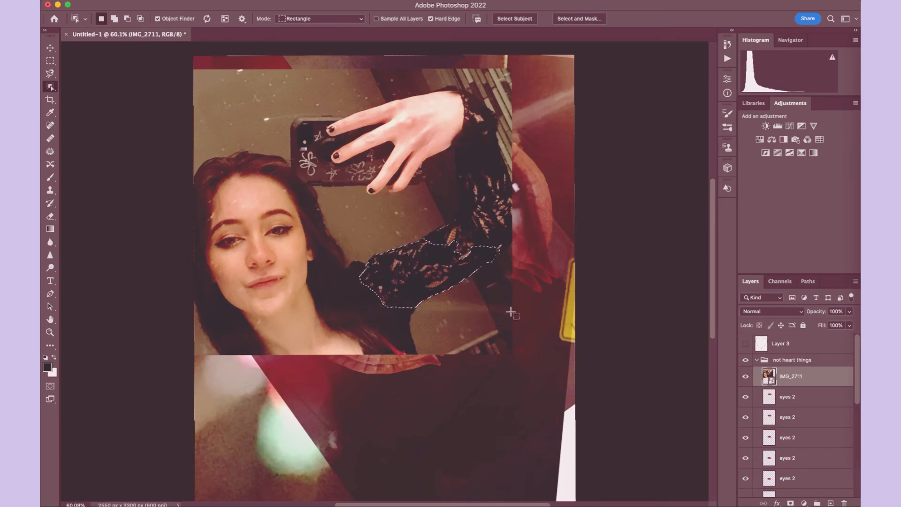
drag(453, 179, 411, 296)
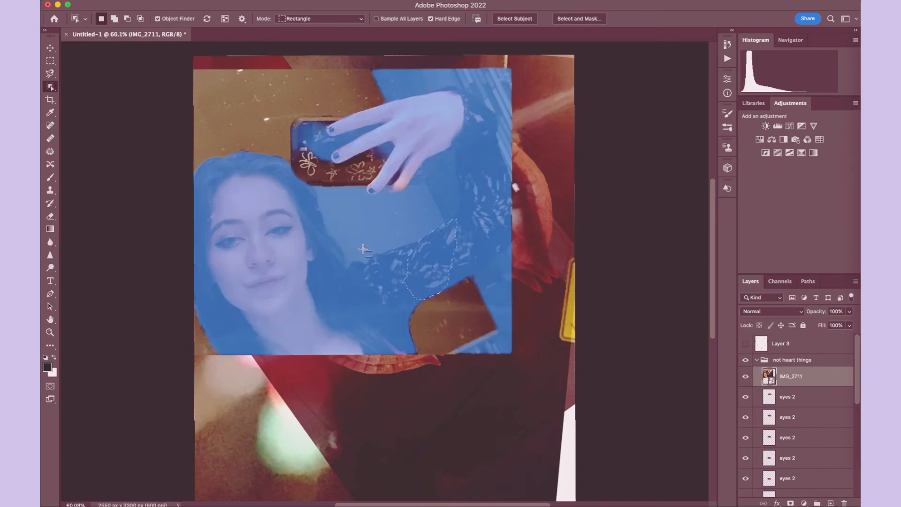
drag(347, 234, 569, 293)
drag(518, 200, 378, 300)
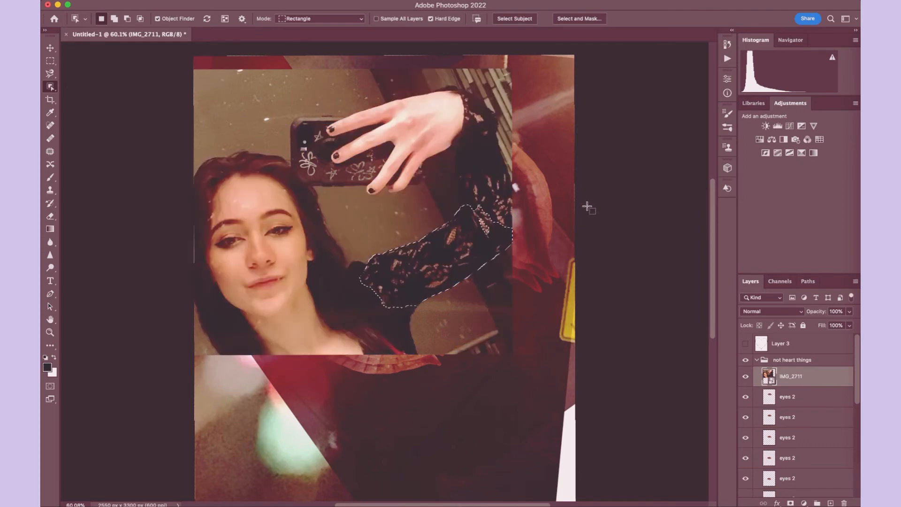
key(ctrl+j)
click(750, 397)
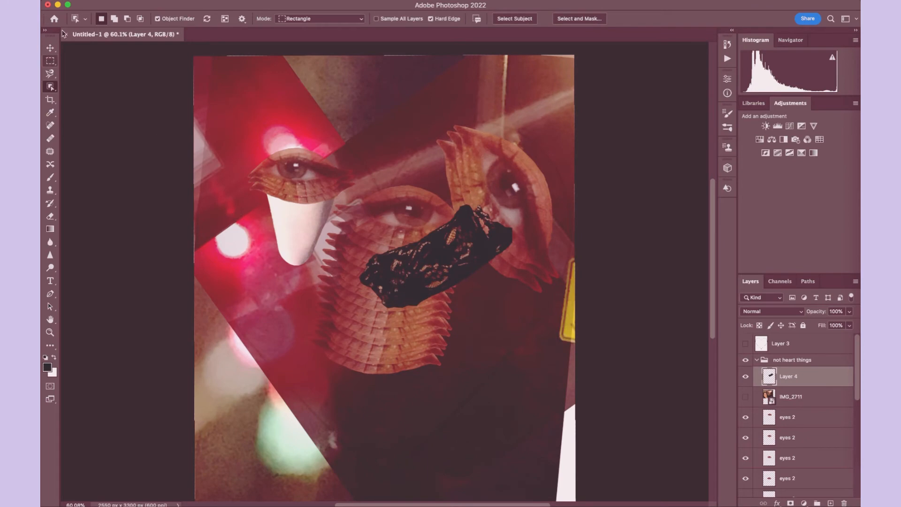
- Rotate the lace cutout on Layer 4 about -44° with Free Transform and place it below the large middle eye
click(139, 0)
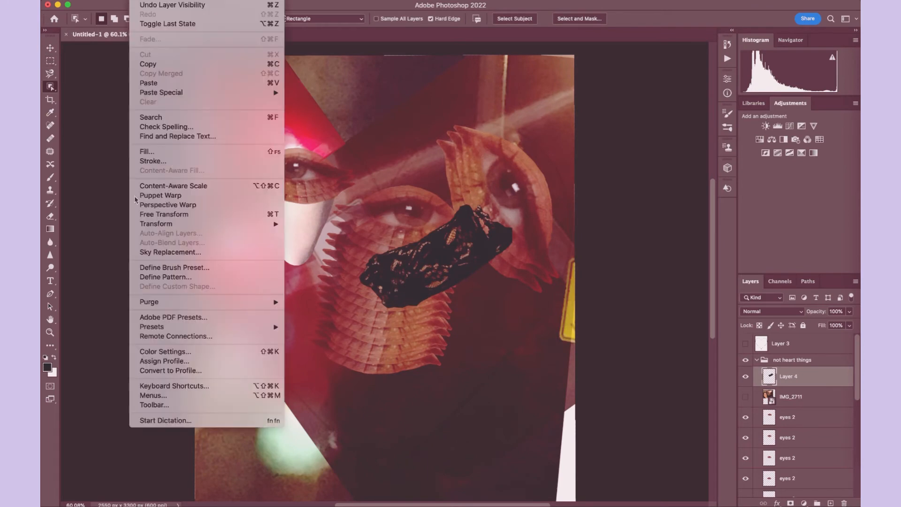
click(159, 214)
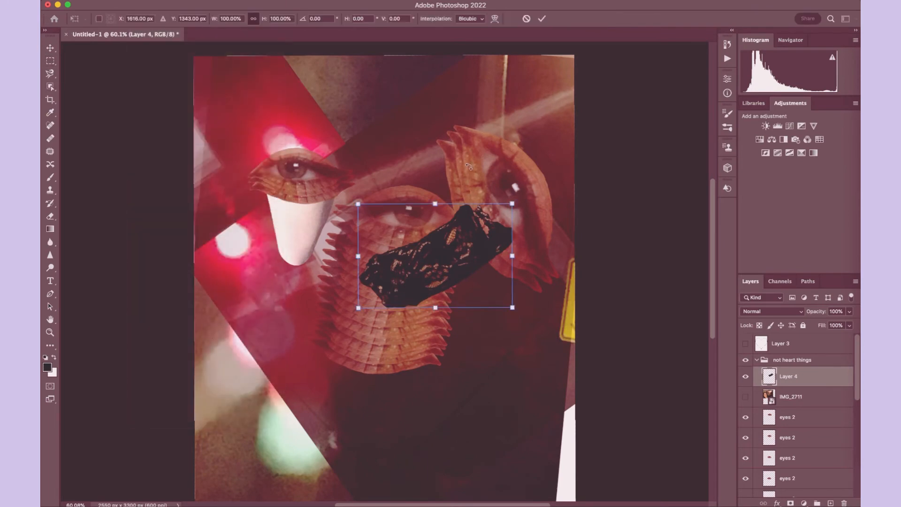
drag(469, 167, 398, 168)
drag(446, 251, 376, 394)
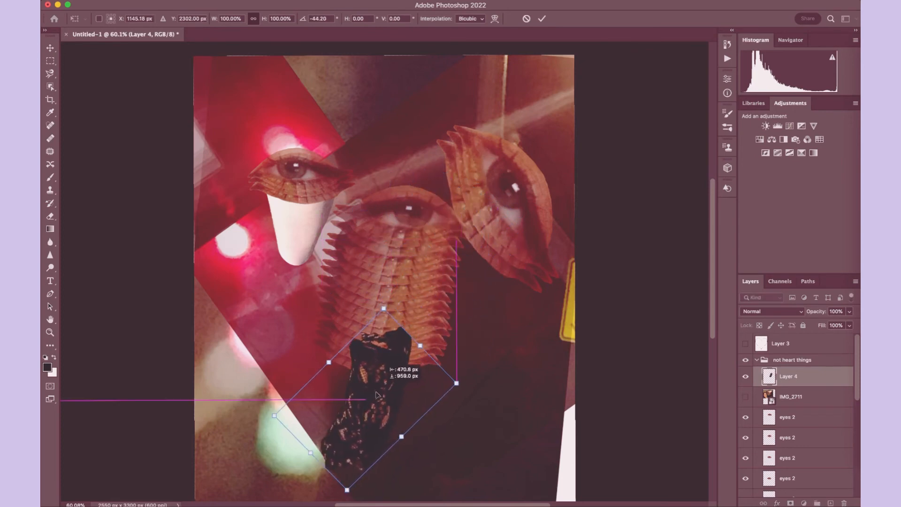
key(Return)
- Send Layer 4 directly below the eyes 1 layer and shift the lace cutout under the middle eye's scales
drag(793, 376, 798, 484)
click(50, 48)
drag(349, 404, 390, 387)
- Straighten the lace cutout on Layer 4 with Free Transform so it hangs vertically beneath the middle eye
click(139, 1)
click(154, 215)
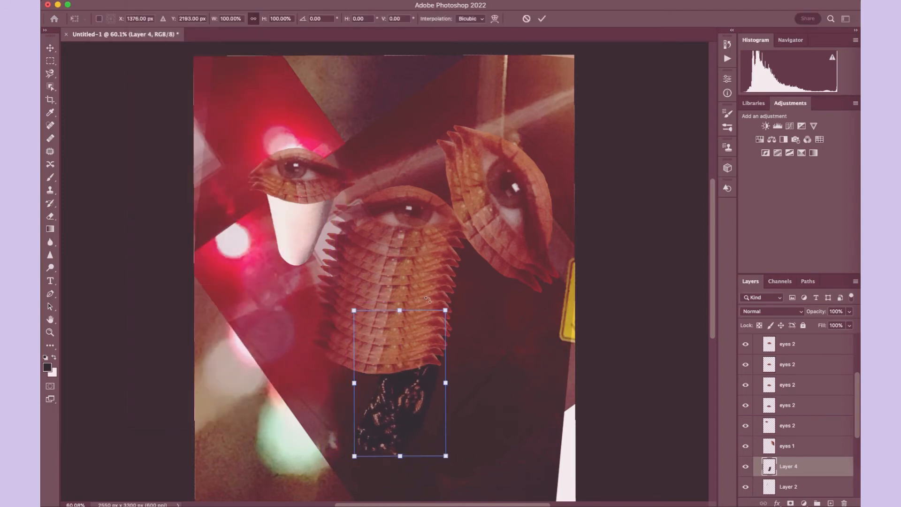
drag(428, 300, 406, 296)
drag(415, 399, 394, 405)
key(Return)
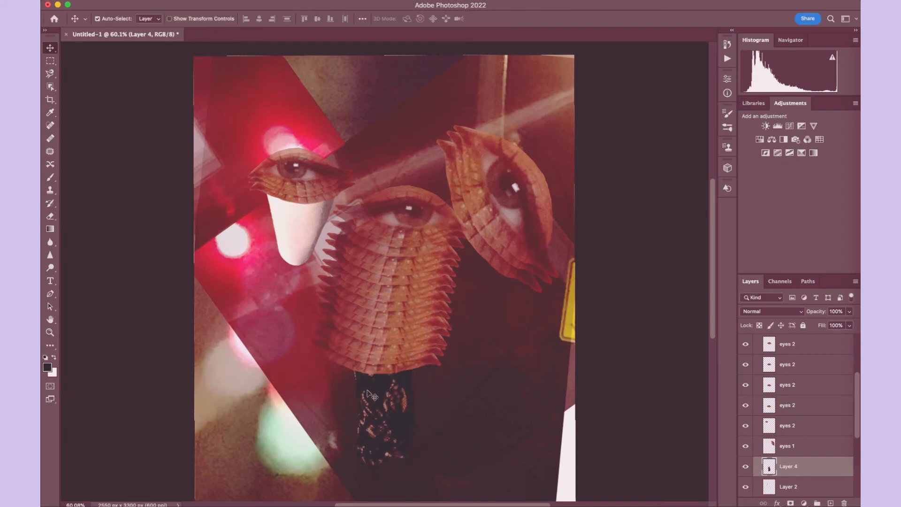
- Nudge the lace cutout up by about 26 px so its top tucks under the scales
scroll(369, 398, up, 5)
scroll(368, 397, down, 8)
scroll(369, 398, up, 5)
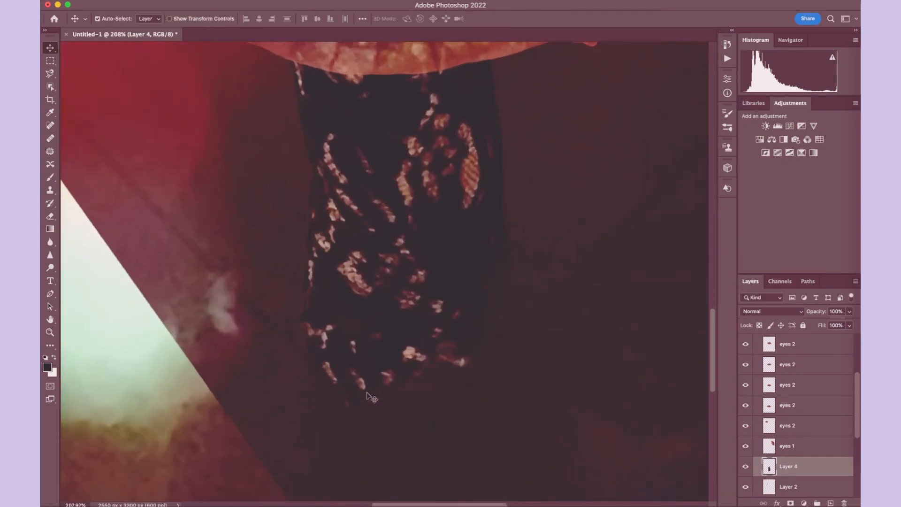
drag(403, 258, 401, 241)
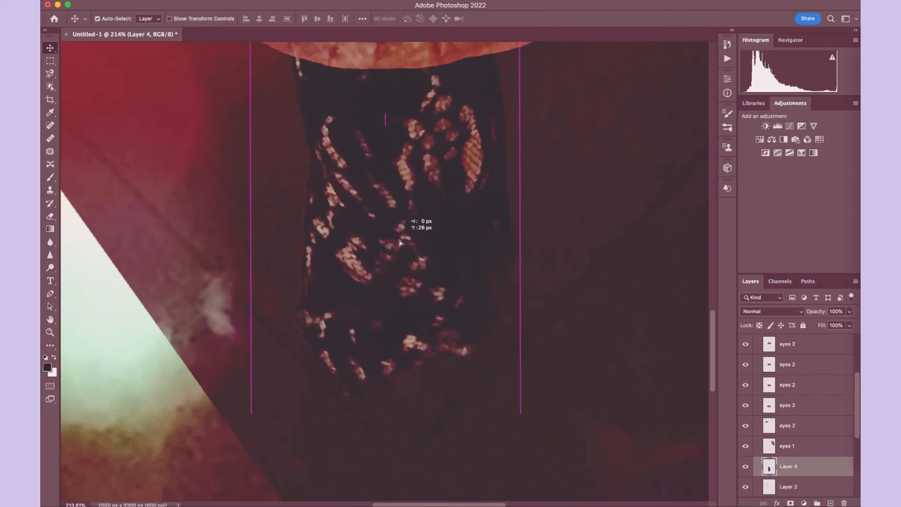
- Rotate the lace cutout 2.29° with Free Transform and fine-tune its position beneath the middle eye's scales
scroll(385, 398, down, 8)
key(super+t)
drag(350, 228, 354, 227)
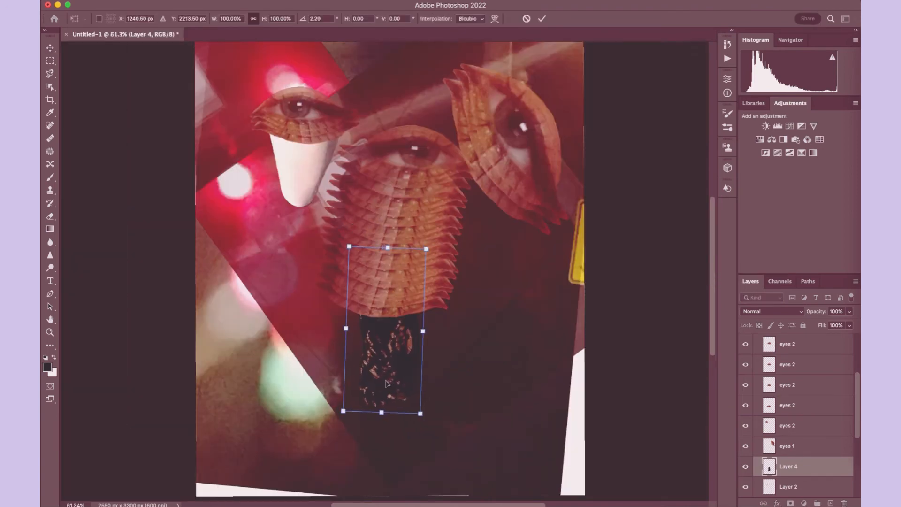
drag(388, 379, 395, 382)
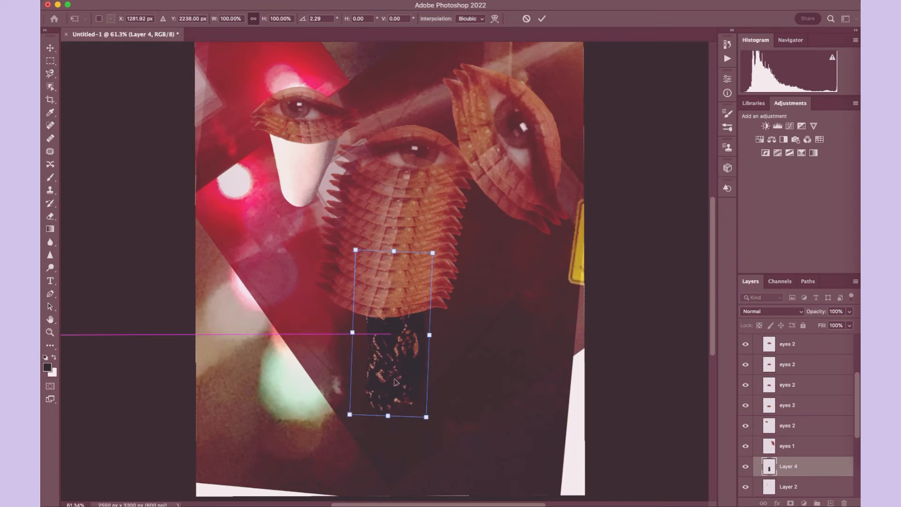
scroll(395, 382, up, 5)
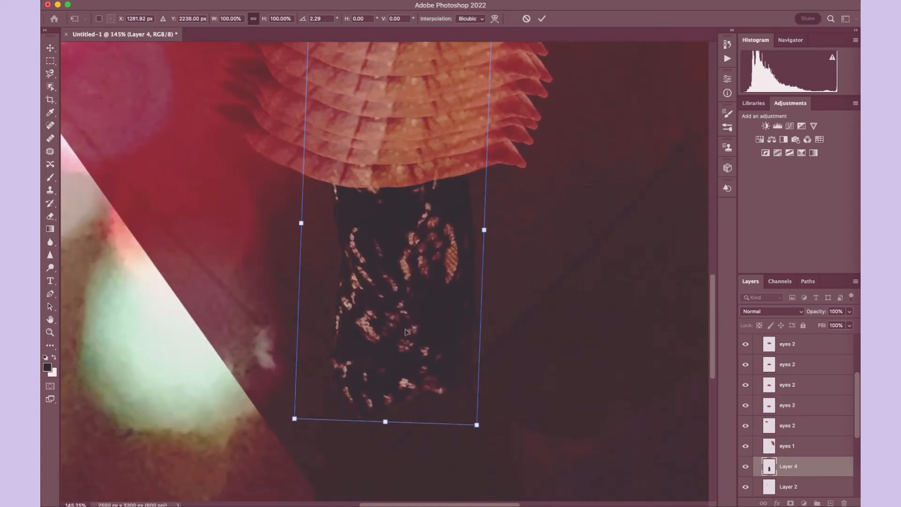
drag(398, 328, 398, 324)
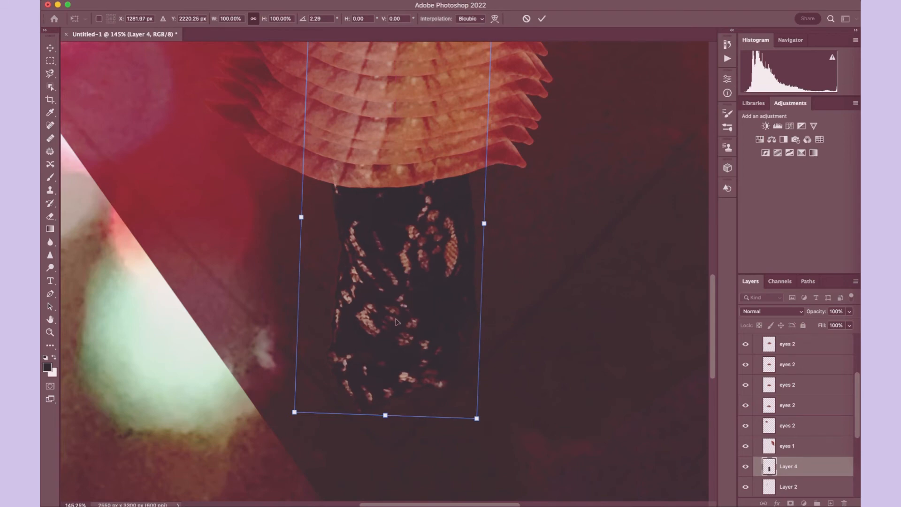
key(Return)
scroll(397, 323, down, 5)
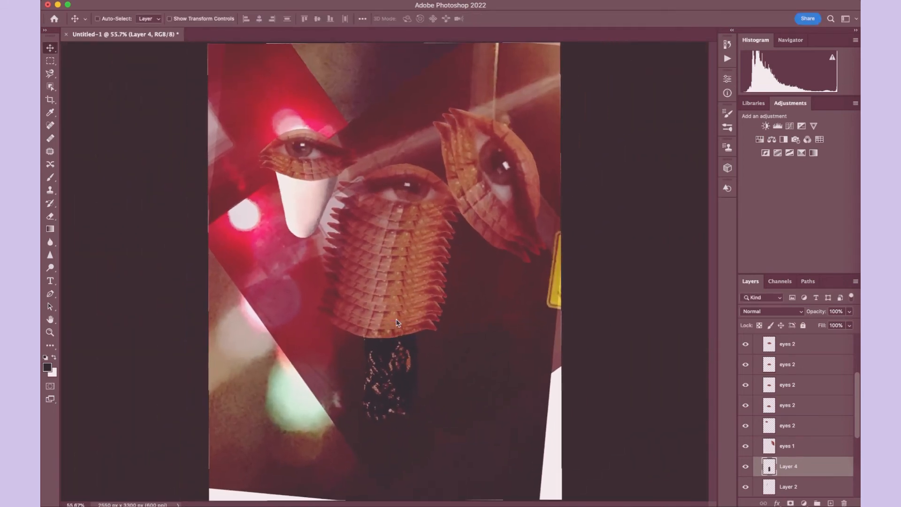
- Duplicate the lace cutout on Layer 4 and undo the trial move toward the small left eye
drag(393, 363, 295, 248)
click(137, 0)
click(160, 4)
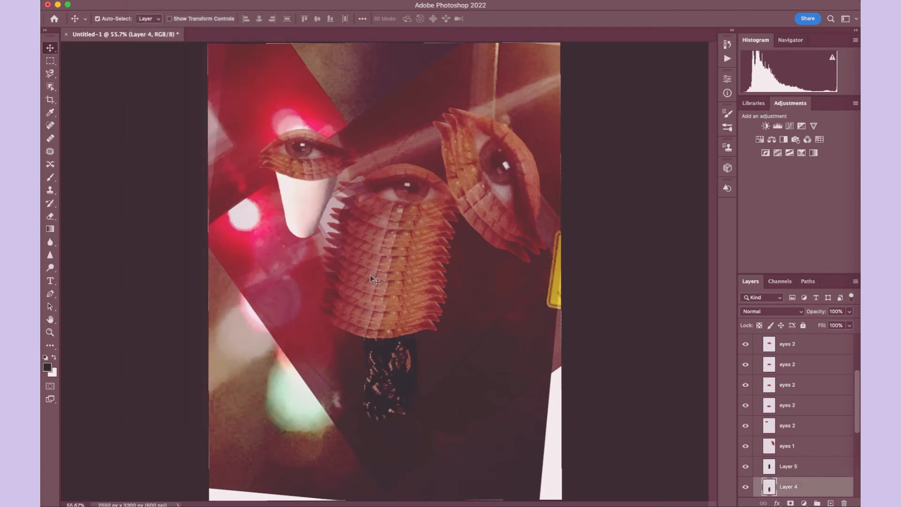
click(367, 299)
drag(367, 299, 305, 243)
click(137, 0)
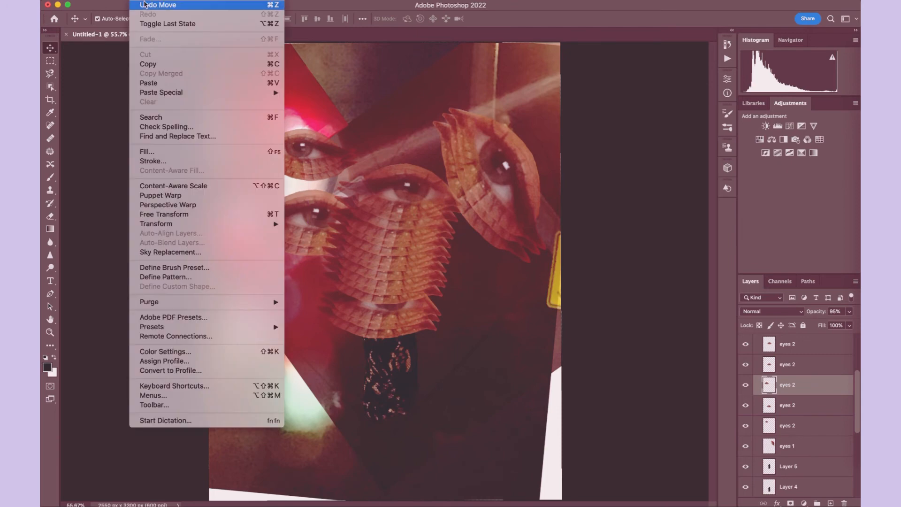
click(159, 4)
- Place the duplicate lace cutout on Layer 5 over the leg beneath the small left eye at 76% opacity
drag(803, 469, 800, 356)
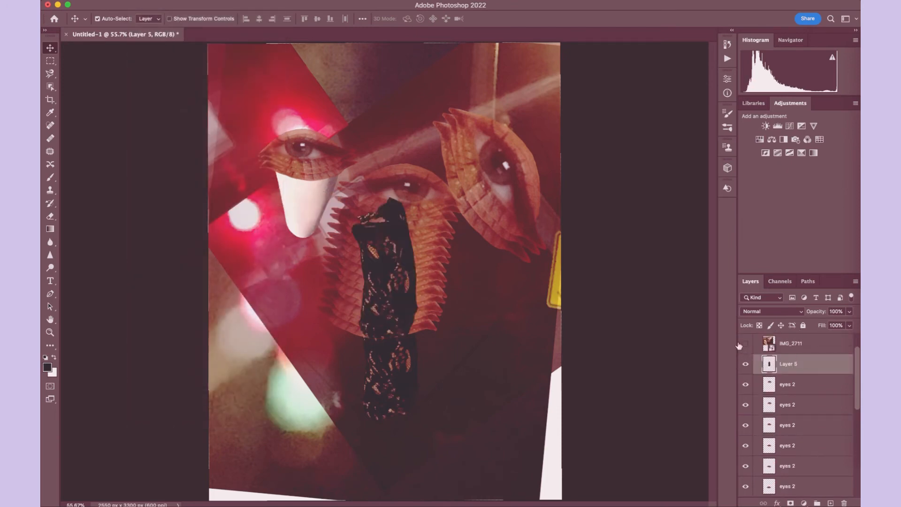
drag(388, 252, 304, 191)
mouse_move(848, 315)
mouse_down()
mouse_move(822, 325)
mouse_move(839, 325)
mouse_up()
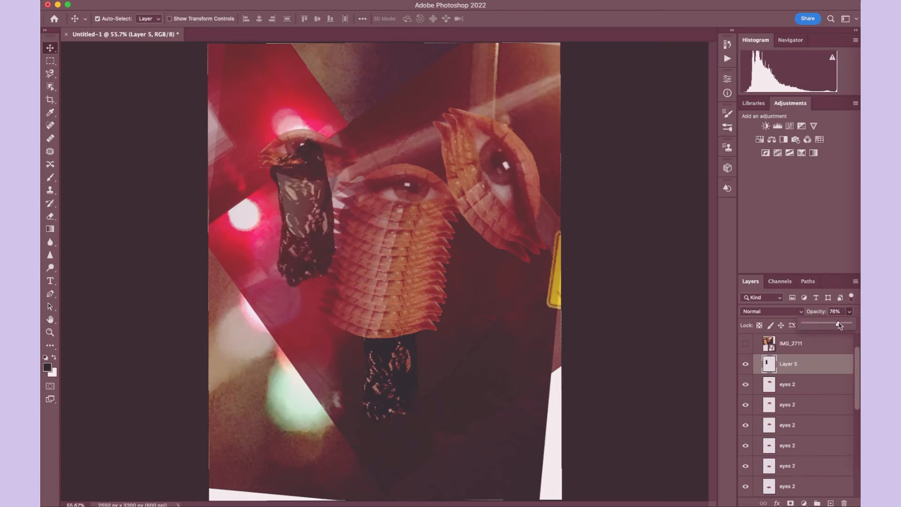
- Send Layer 5 between Layer 4 and Layer 2, rotate it 14.72° and scale it to 118.79% with Free Transform
drag(800, 374, 800, 427)
click(138, 0)
click(187, 217)
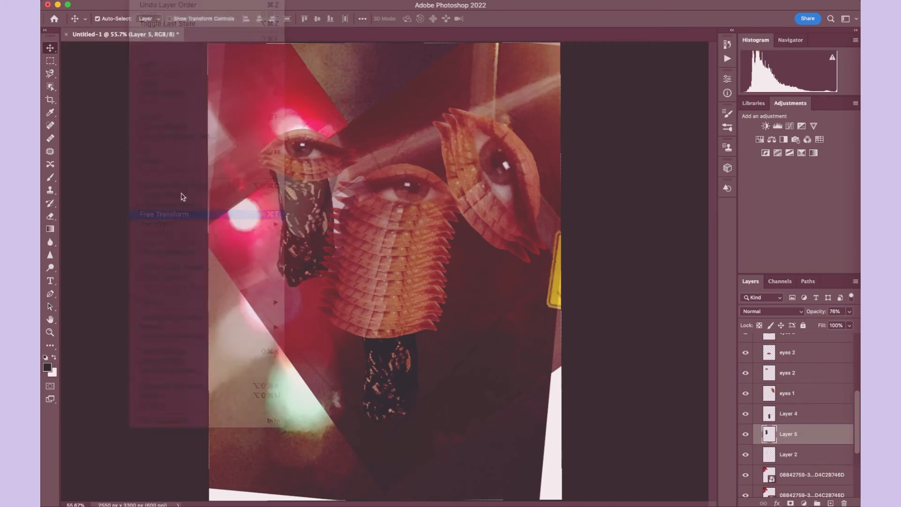
drag(286, 113, 332, 95)
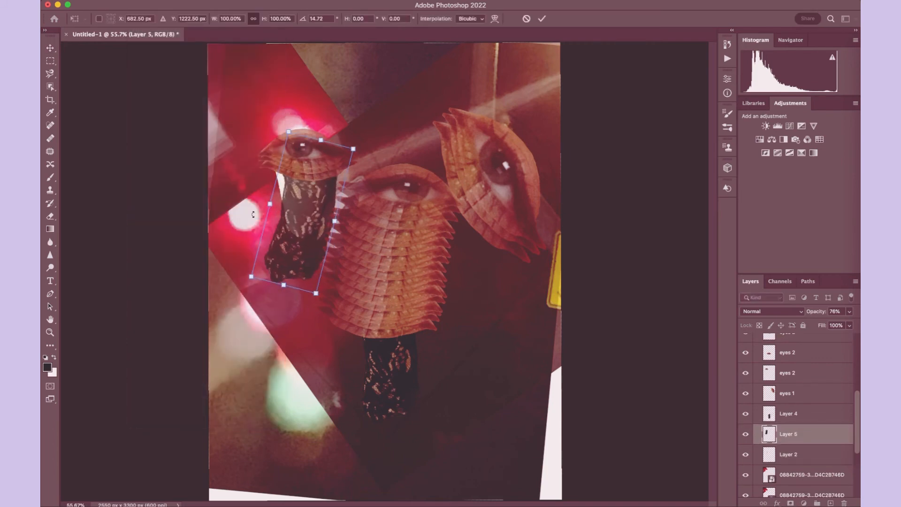
drag(272, 205, 257, 201)
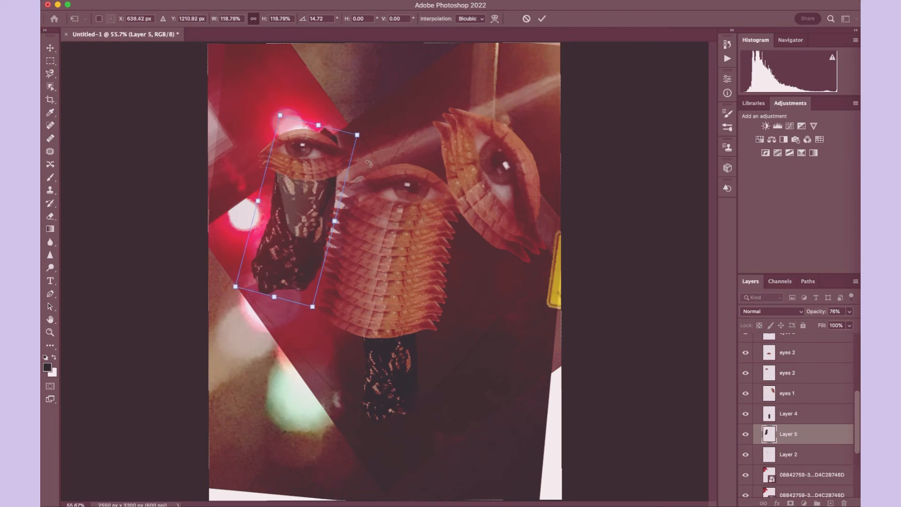
key(Return)
- Lower Layer 5's opacity to 59% and duplicate the layer in place
key(e)
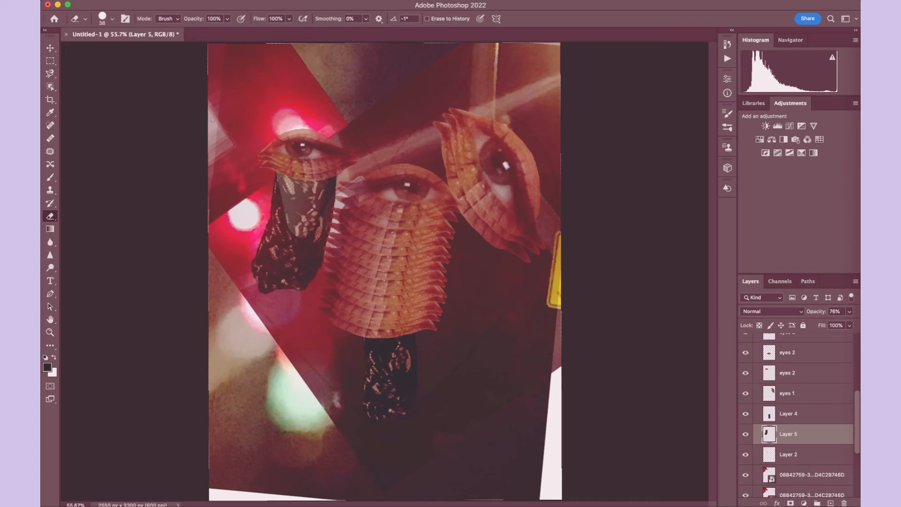
click(46, 49)
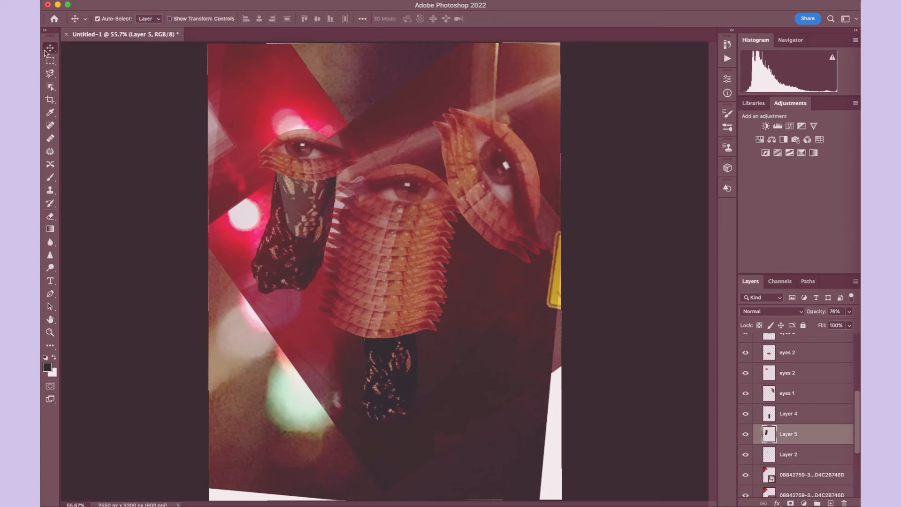
click(849, 311)
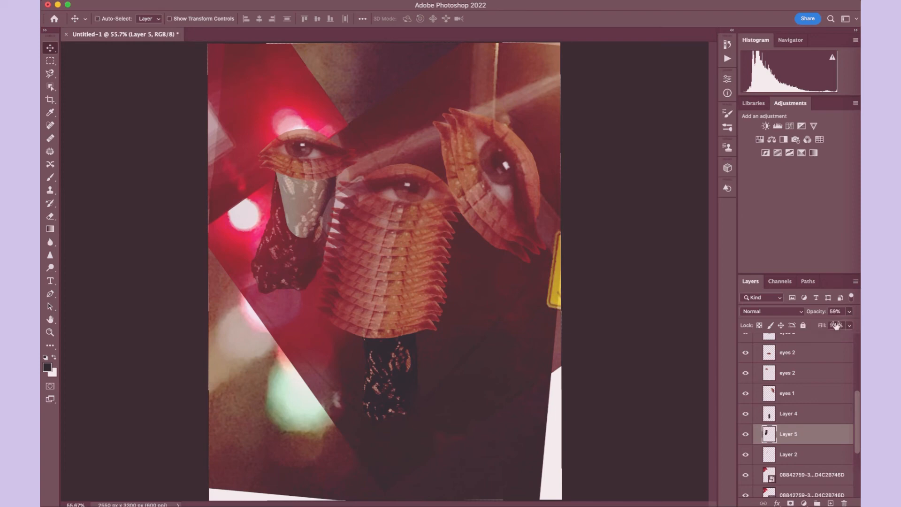
key(super+j)
drag(353, 343, 263, 281)
key(super+equal)
scroll(187, 187, left, 5)
scroll(187, 187, up, 3)
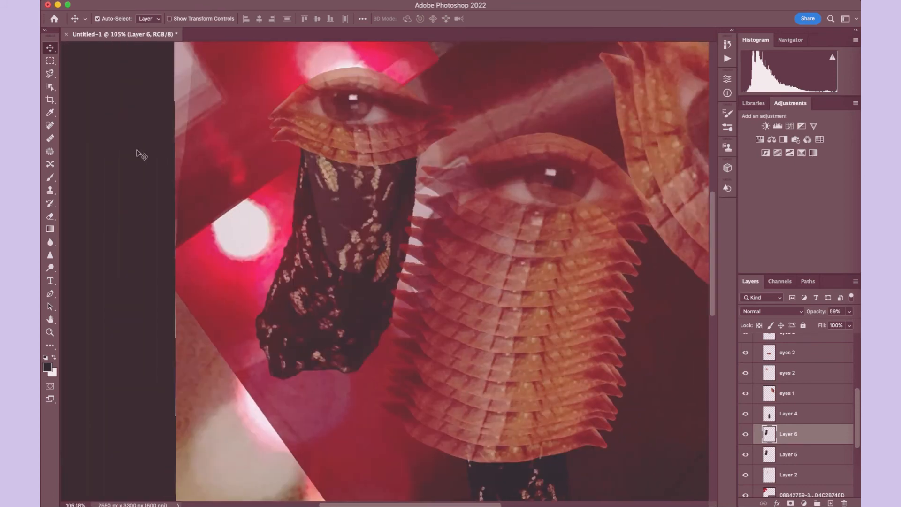
- Erase the upper part of the lace on Layer 6 where it covers the leg, using an enlarged Eraser brush
click(50, 216)
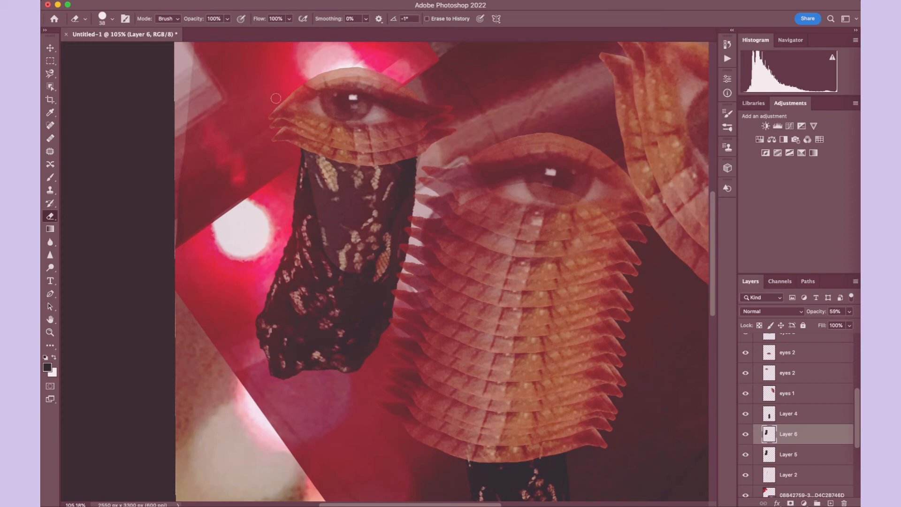
click(113, 19)
click(131, 48)
click(452, 150)
mouse_move(316, 162)
mouse_down()
mouse_move(388, 172)
mouse_move(401, 201)
mouse_move(383, 188)
mouse_move(338, 207)
mouse_move(423, 208)
mouse_up()
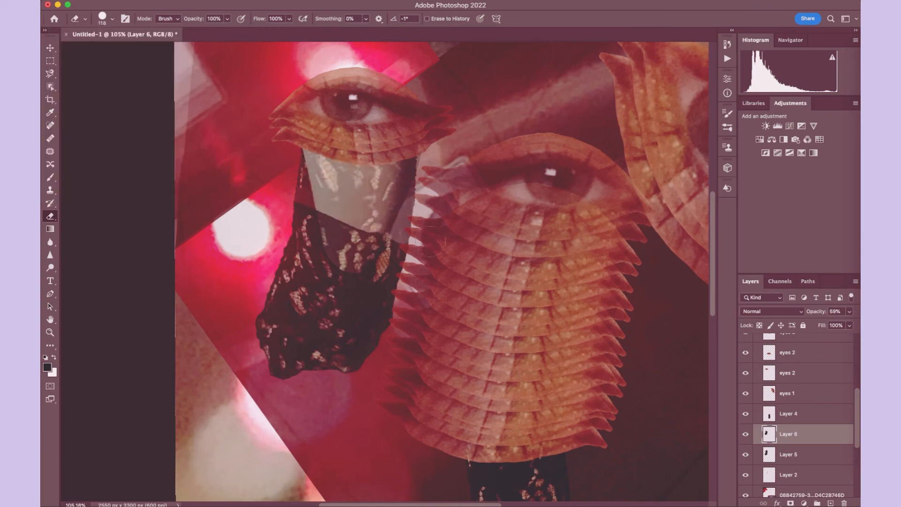
mouse_move(430, 242)
mouse_down()
mouse_move(324, 255)
mouse_move(394, 228)
mouse_move(424, 249)
mouse_move(371, 270)
mouse_move(305, 262)
mouse_move(280, 246)
mouse_up()
- Soften the erased edge on Layer 6 with an Eraser stroke at 59% opacity
click(227, 19)
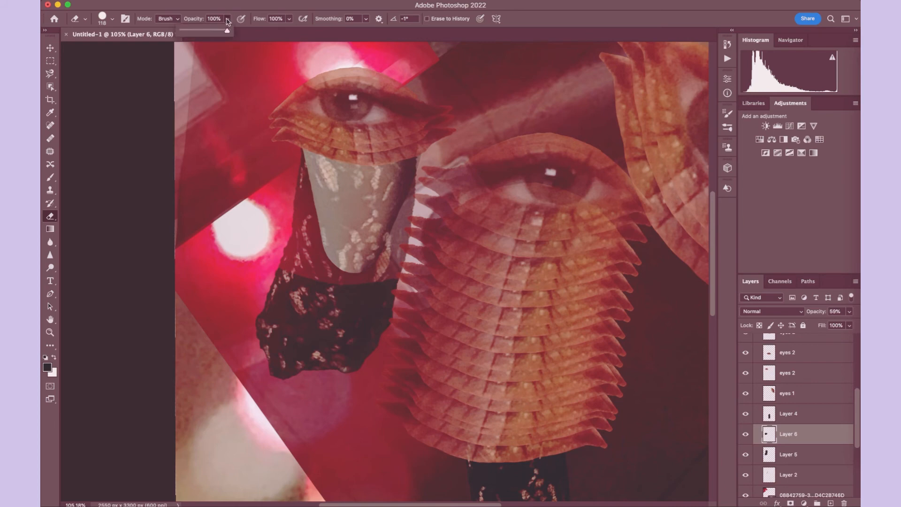
drag(229, 31, 209, 31)
mouse_move(390, 266)
mouse_down()
mouse_move(339, 275)
mouse_move(254, 270)
mouse_up()
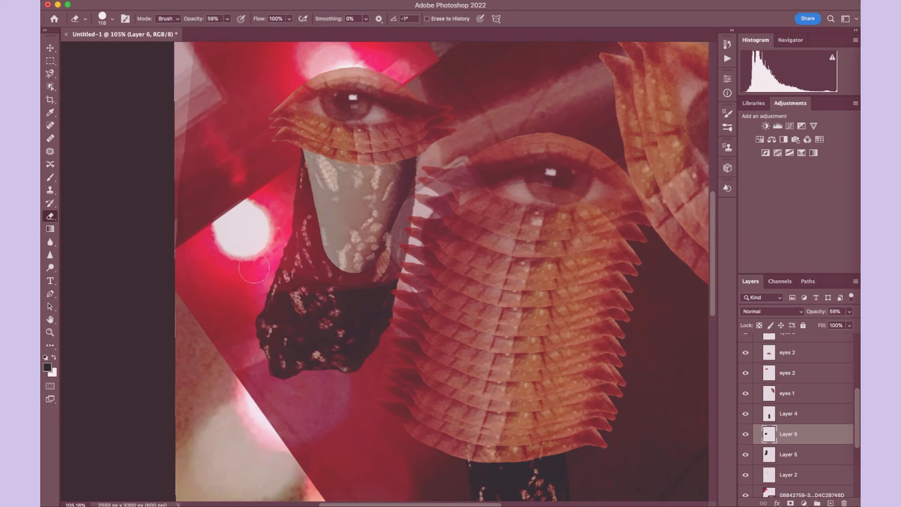
- Reduce the Eraser opacity to 35% and fade the lace on Layer 6 just below the leg's tip
click(227, 18)
drag(229, 31, 216, 32)
click(371, 293)
- Try a 60 px Eraser stroke across the lace below the leg's tip on Layer 6, and undo it
click(106, 21)
drag(117, 49, 114, 50)
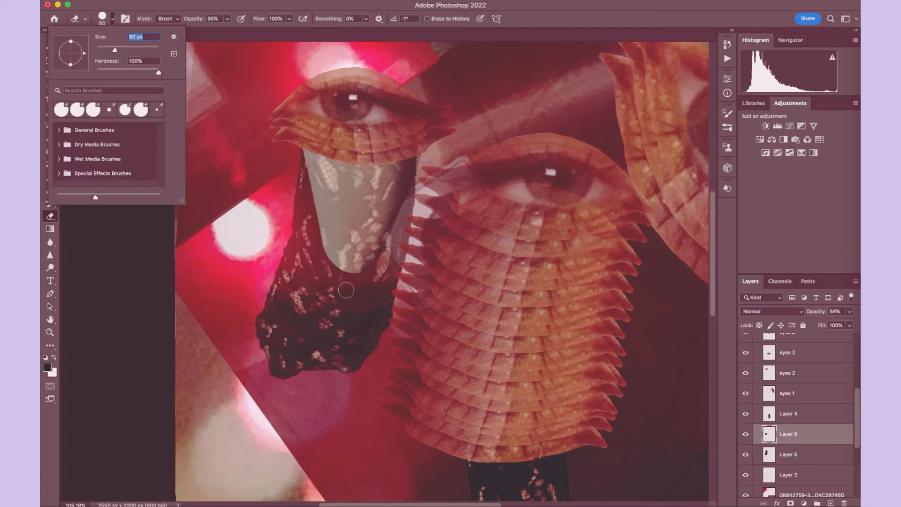
mouse_move(392, 301)
mouse_down()
mouse_move(338, 313)
mouse_move(291, 304)
mouse_up()
click(135, 1)
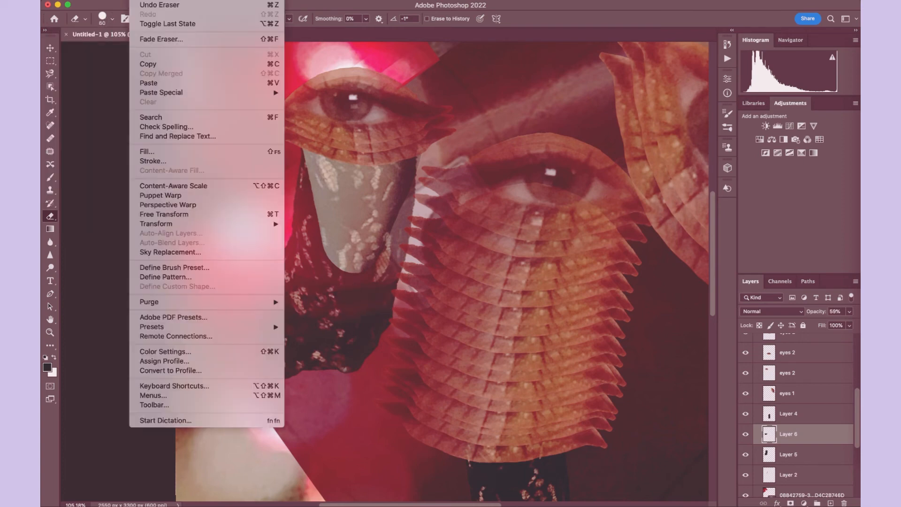
click(141, 6)
- Enlarge the Eraser to 412 px at 15% opacity and fade the lace on Layer 6 below the leg's tip
click(111, 21)
drag(114, 49, 128, 50)
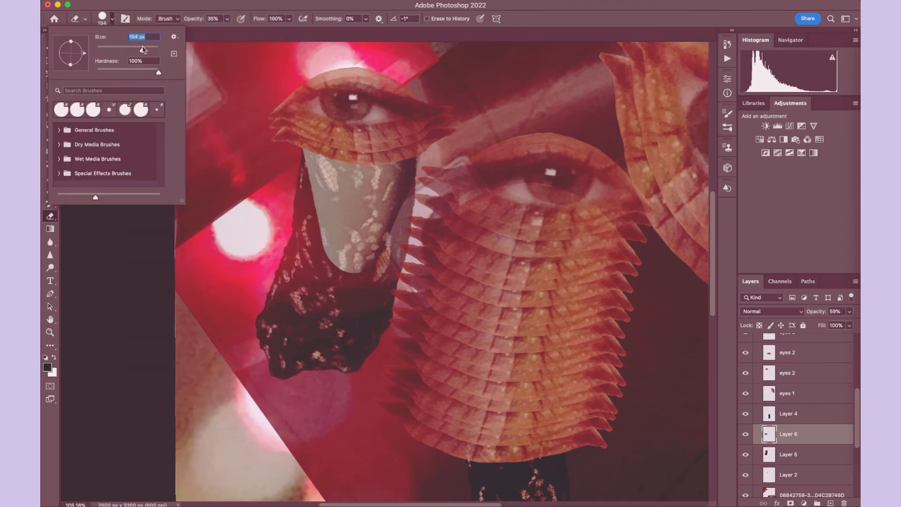
click(394, 291)
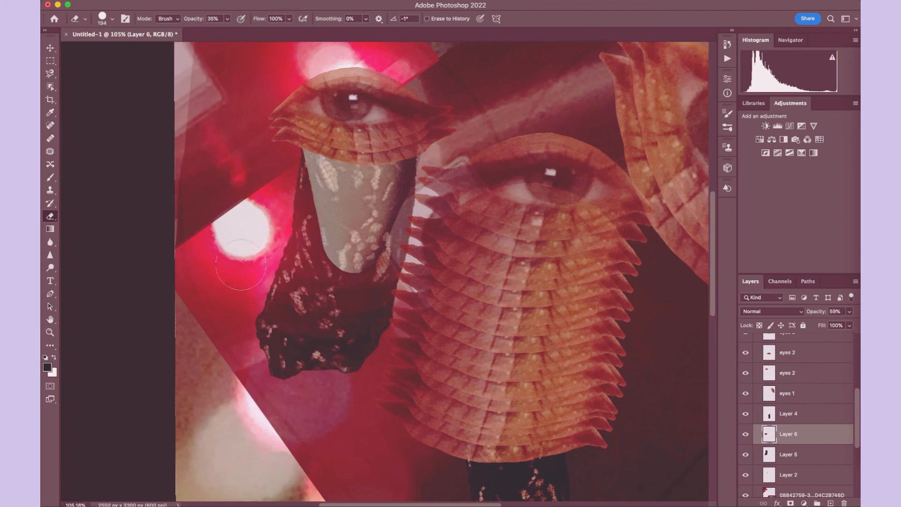
click(113, 20)
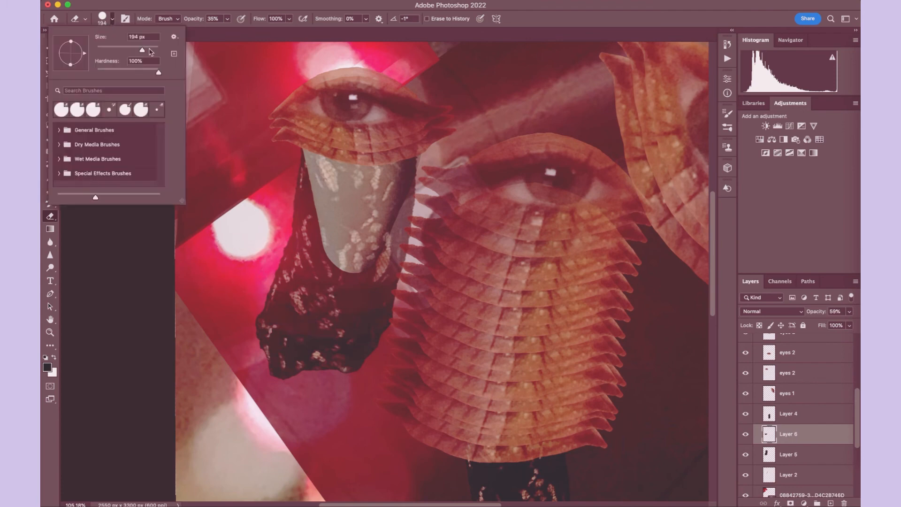
click(150, 50)
click(227, 20)
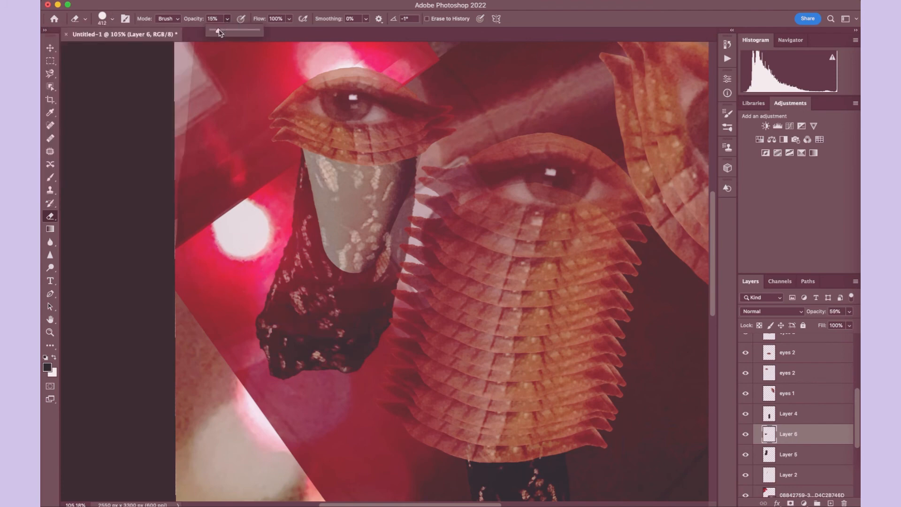
click(353, 277)
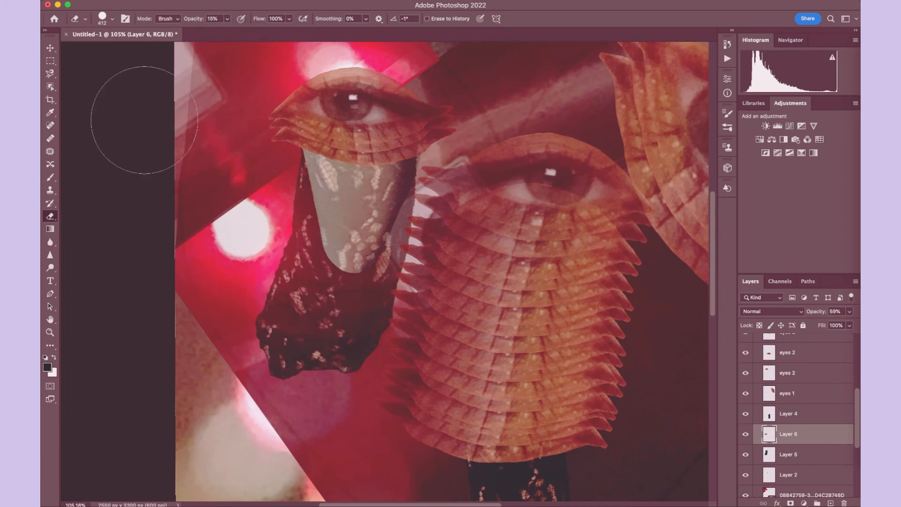
- Try layering two duplicates of Layer 6 over the lace beneath the small eye
scroll(145, 121, down, 5)
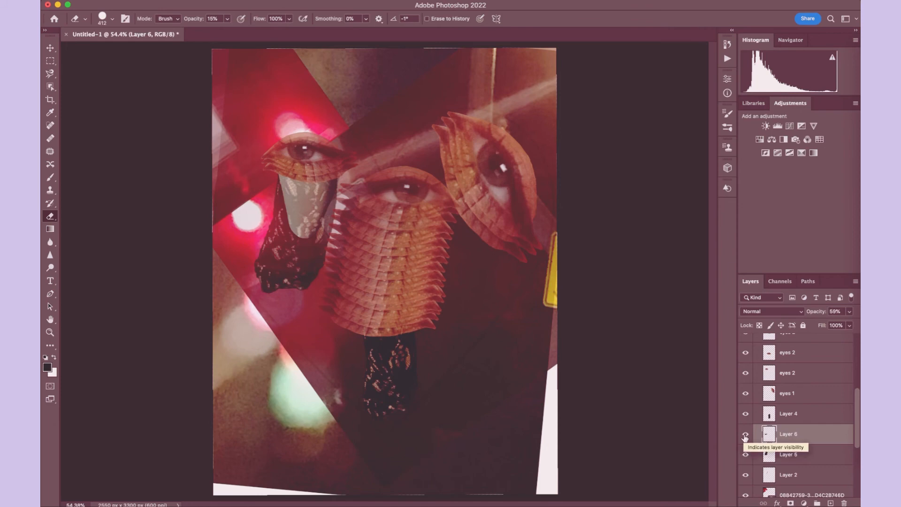
key(alt+shift+super+n)
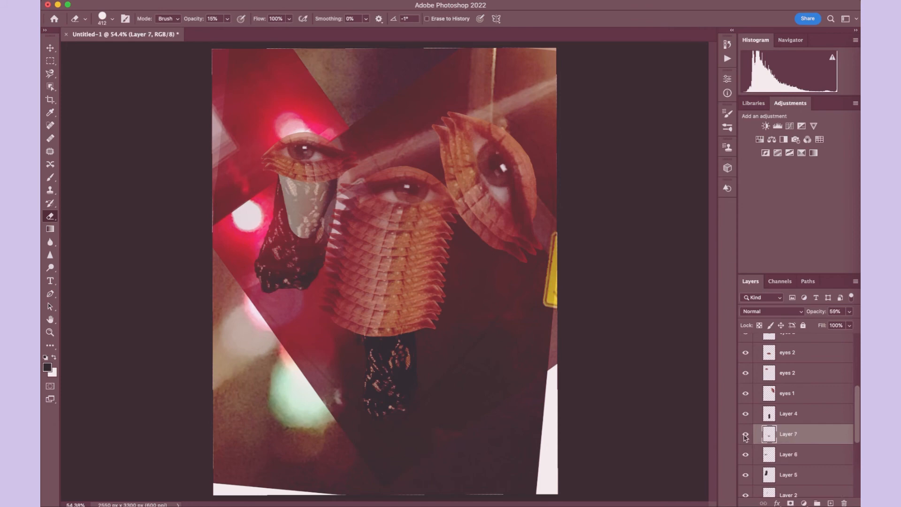
click(50, 47)
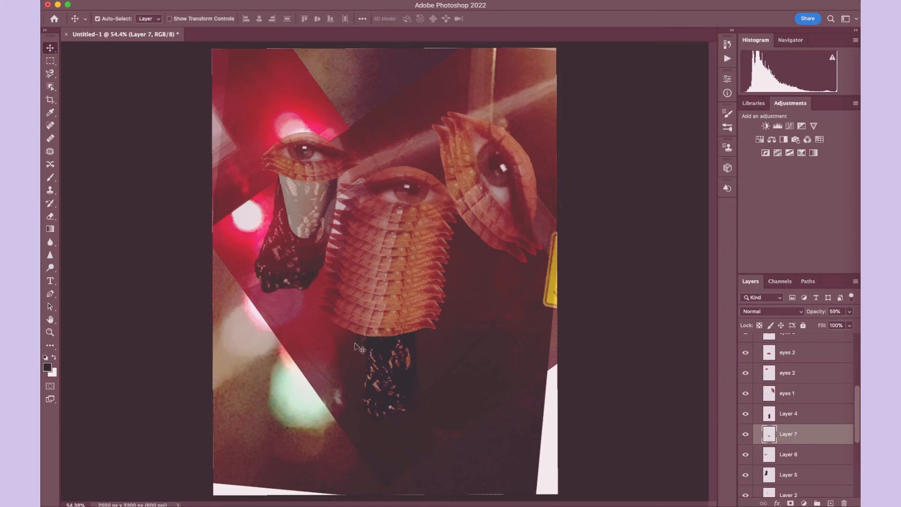
mouse_move(362, 347)
mouse_down()
mouse_move(275, 270)
mouse_move(272, 287)
mouse_up()
drag(364, 347, 275, 280)
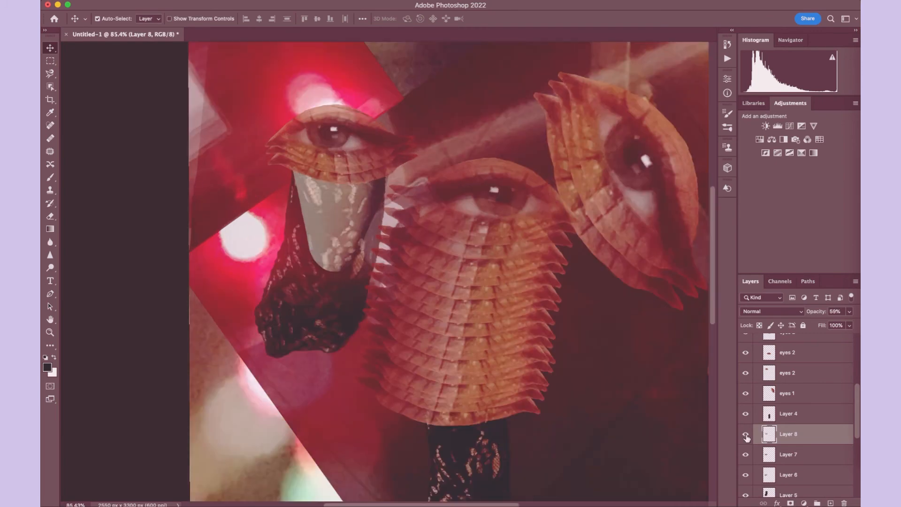
- Compare the collage with and without the two lace duplicates, and delete Layer 7 and Layer 8
click(746, 435)
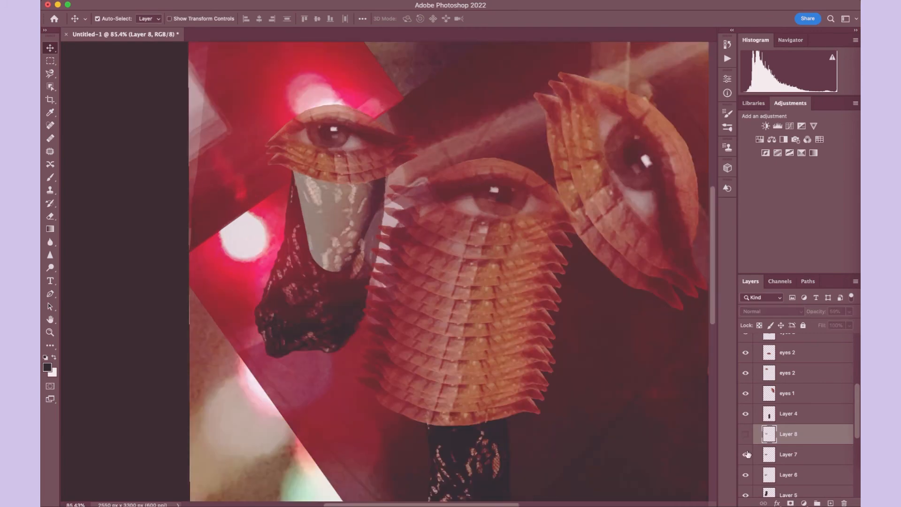
click(747, 435)
key(super+0)
click(748, 436)
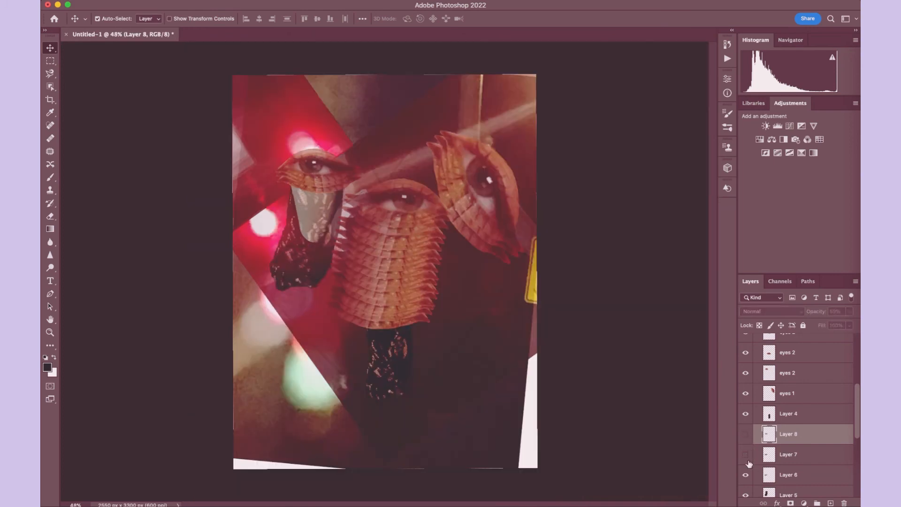
click(797, 455)
click(798, 437)
key(Delete)
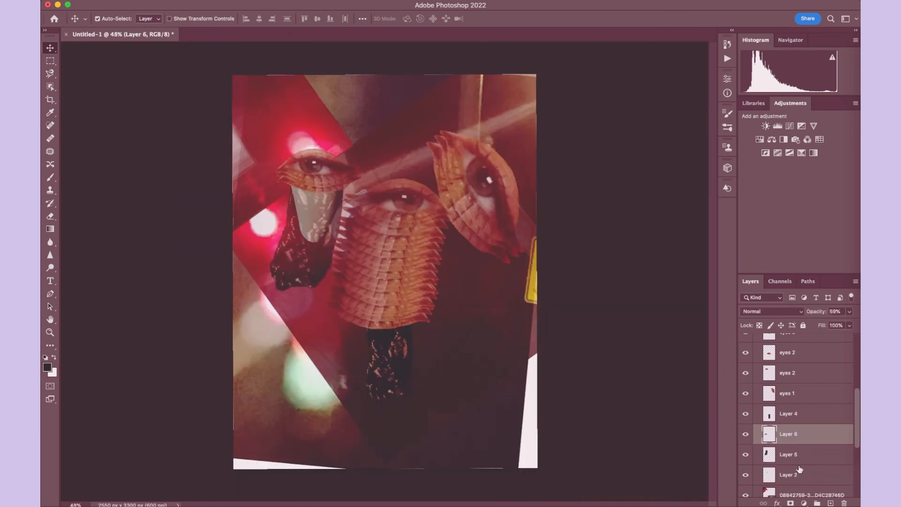
- Duplicate Layer 5, position the copy over the leg beneath the small eye, and place it below Layer 5 in the stack
click(799, 458)
key(super+j)
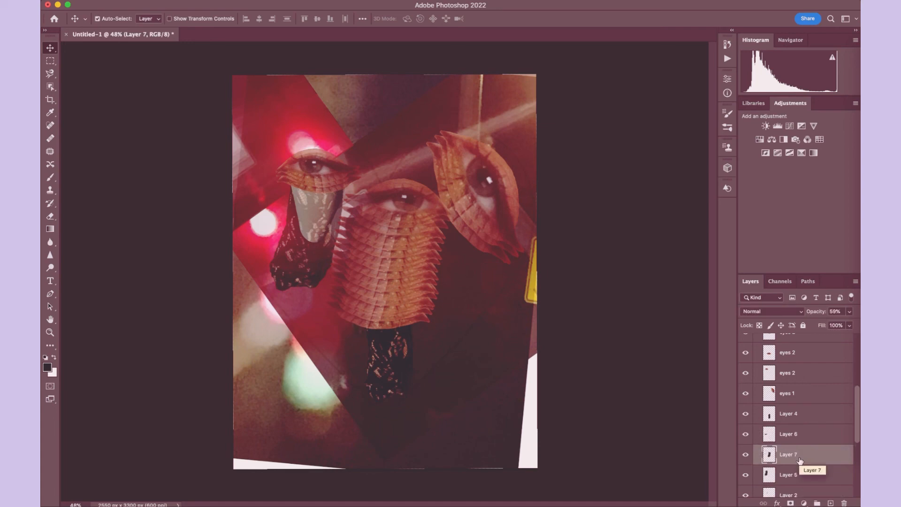
drag(362, 338, 291, 275)
drag(793, 458, 787, 479)
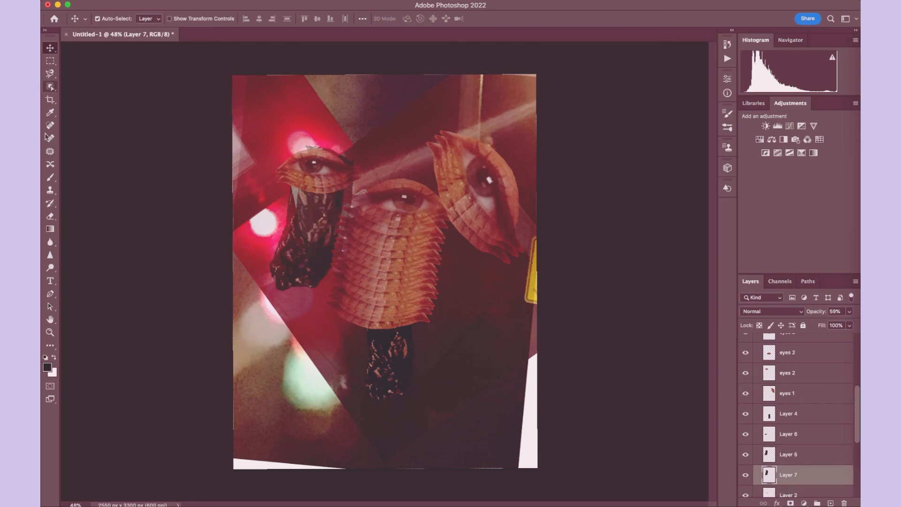
- Set the Eraser to 100% opacity and erase the part of Layer 7 that sticks out above the small eye
click(50, 216)
scroll(207, 87, up, 1)
scroll(207, 87, up, 4)
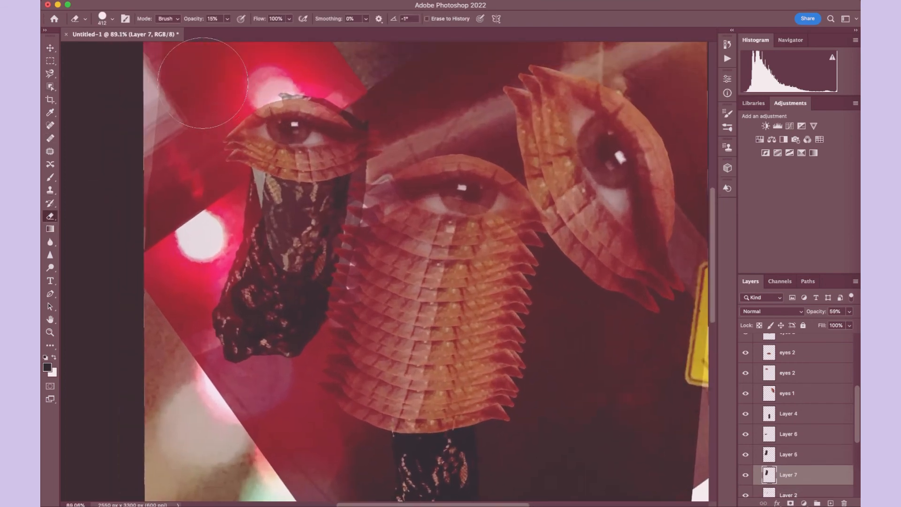
key(0)
drag(373, 122, 329, 108)
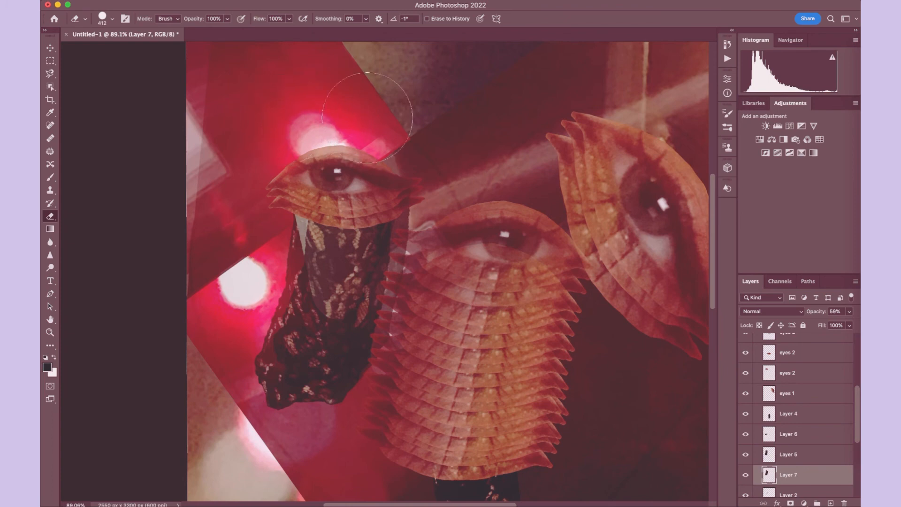
- Lower the opacity of Layer 7 to 42%
scroll(402, 128, down, 4)
key(v)
click(849, 311)
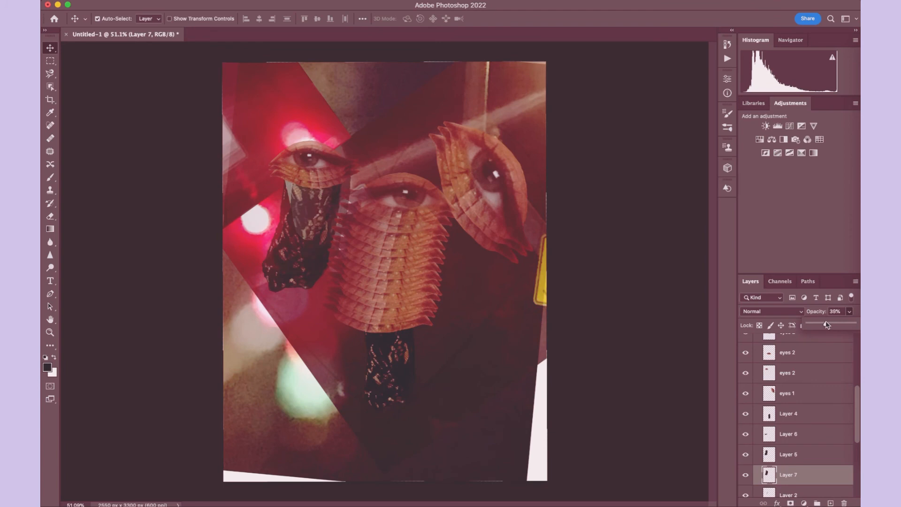
drag(827, 324, 826, 324)
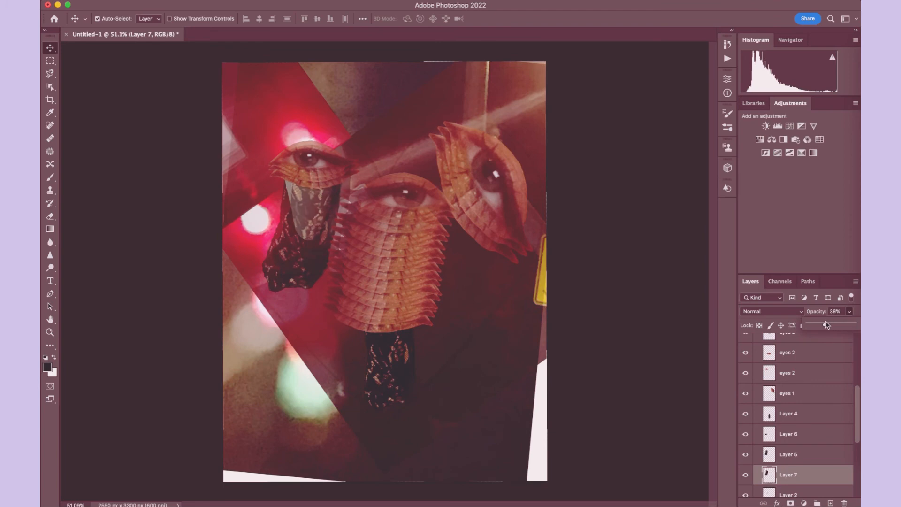
- Duplicate the large road-sign photo layer at 78% opacity, reposition the copy, and move it to the top of the "not heart things" group
scroll(832, 432, down, 6)
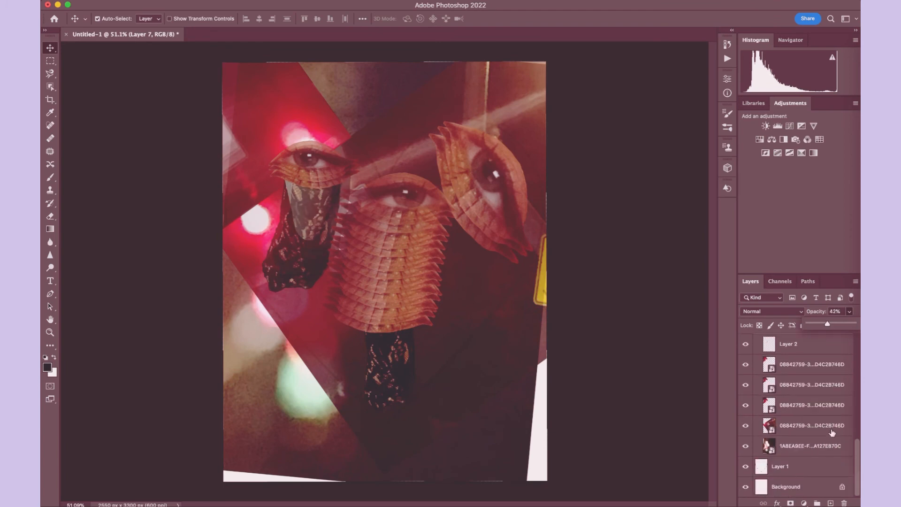
click(801, 451)
click(807, 425)
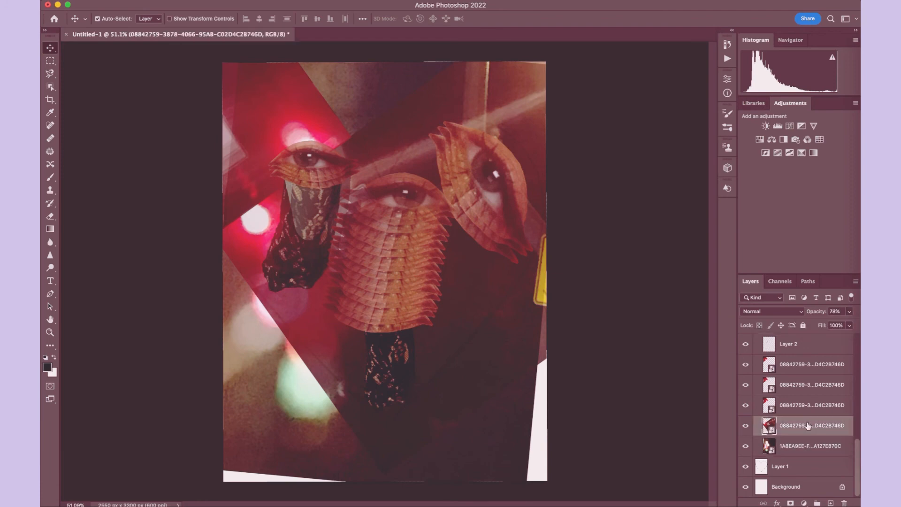
key(super+j)
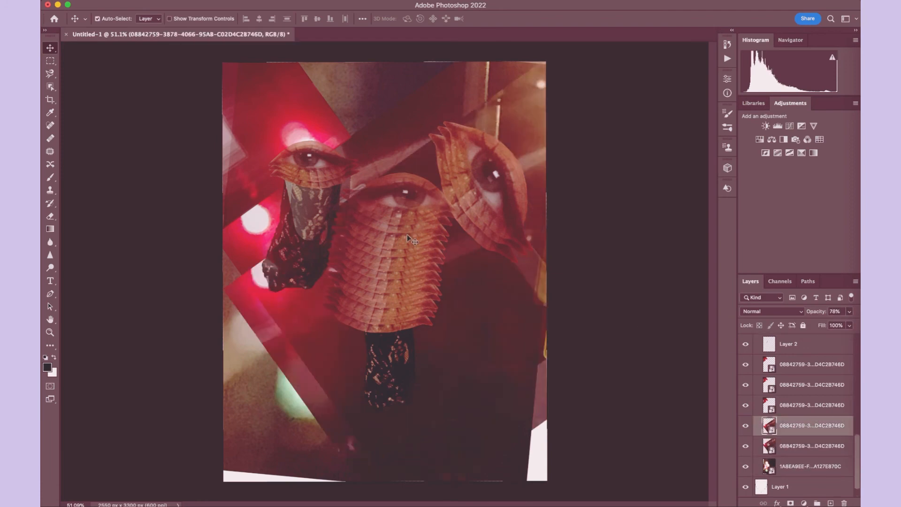
click(48, 48)
drag(544, 399, 529, 347)
drag(794, 433, 832, 371)
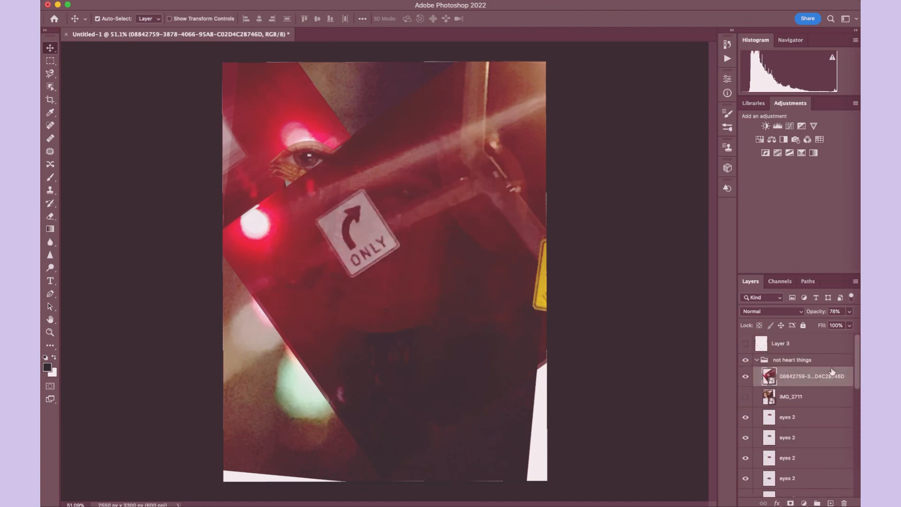
- Delete the hidden IMG_2711 layer and lower the copied road-sign photo's opacity to 15%
click(793, 397)
key(Delete)
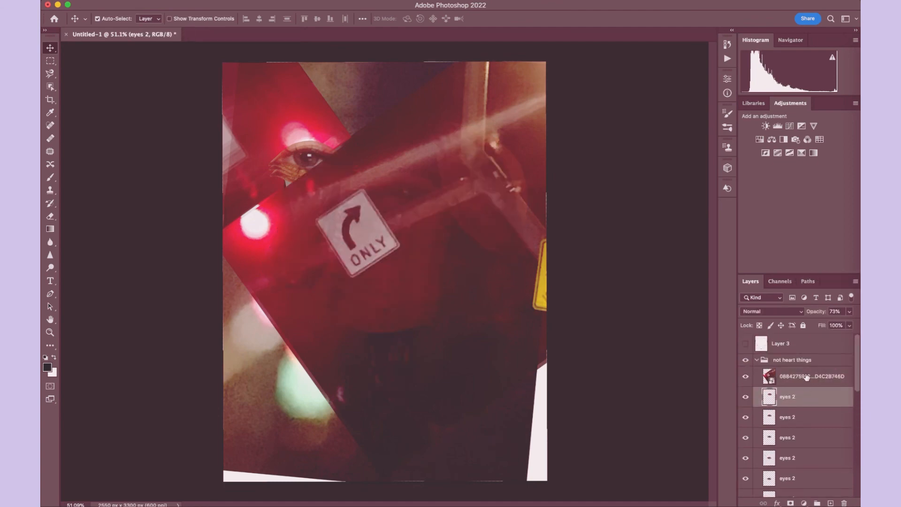
click(806, 377)
click(849, 312)
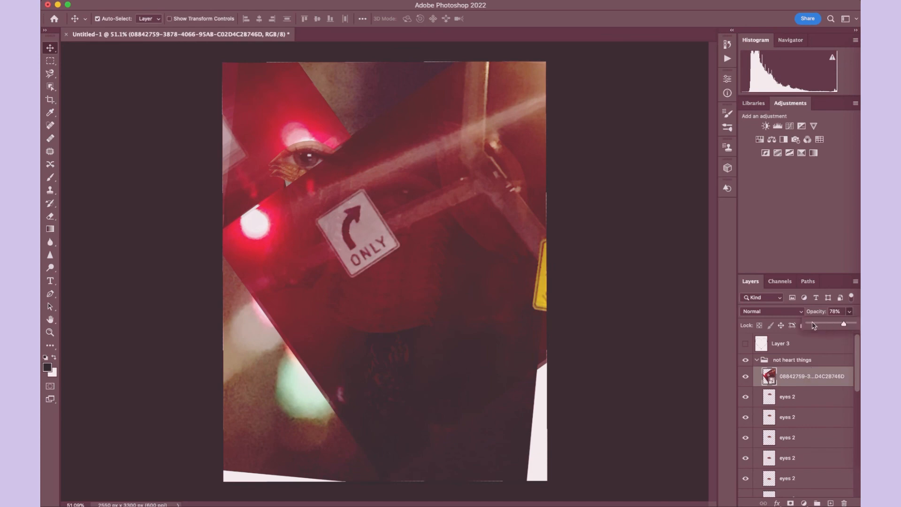
drag(813, 326, 816, 325)
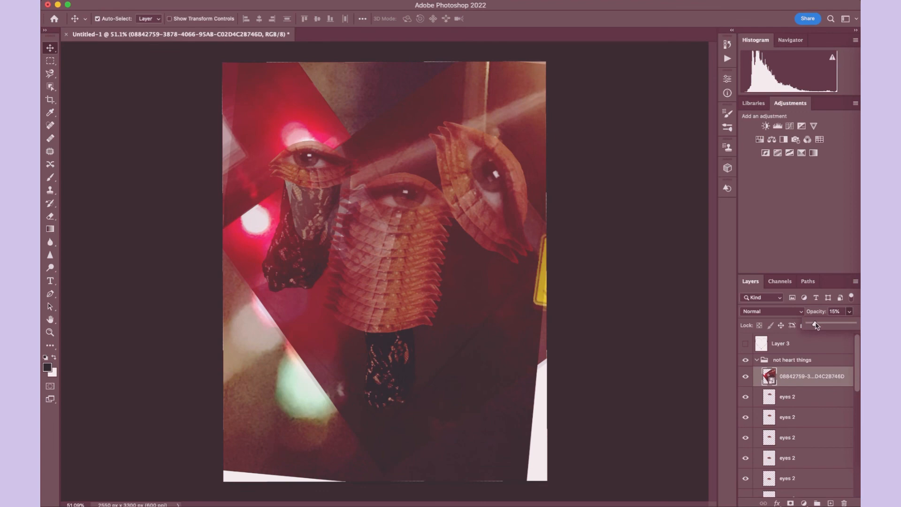
- Place the mirror-selfie photo IMG_2717 into the collage
scroll(783, 422, down, 5)
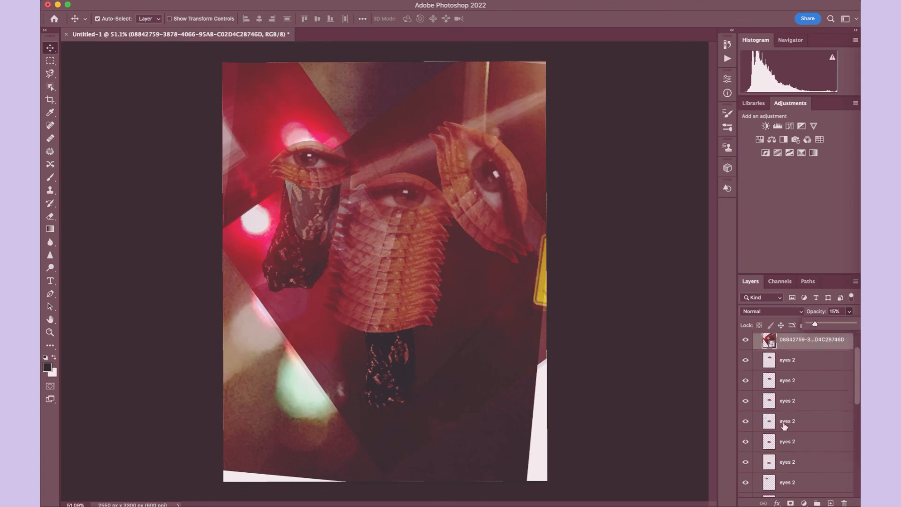
click(786, 427)
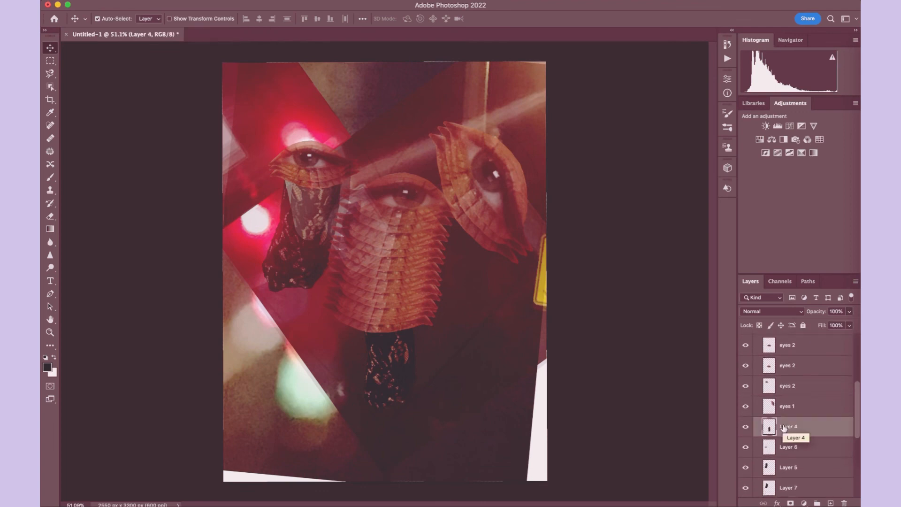
key(super+space)
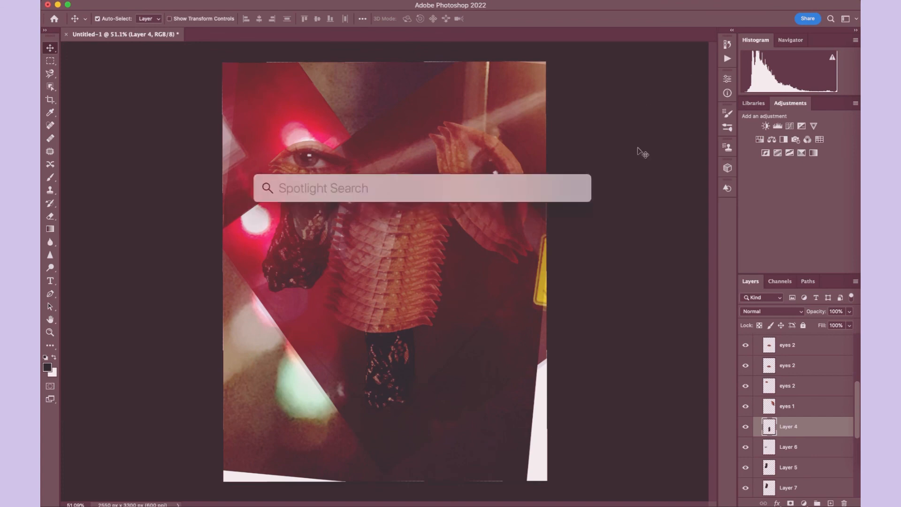
click(655, 149)
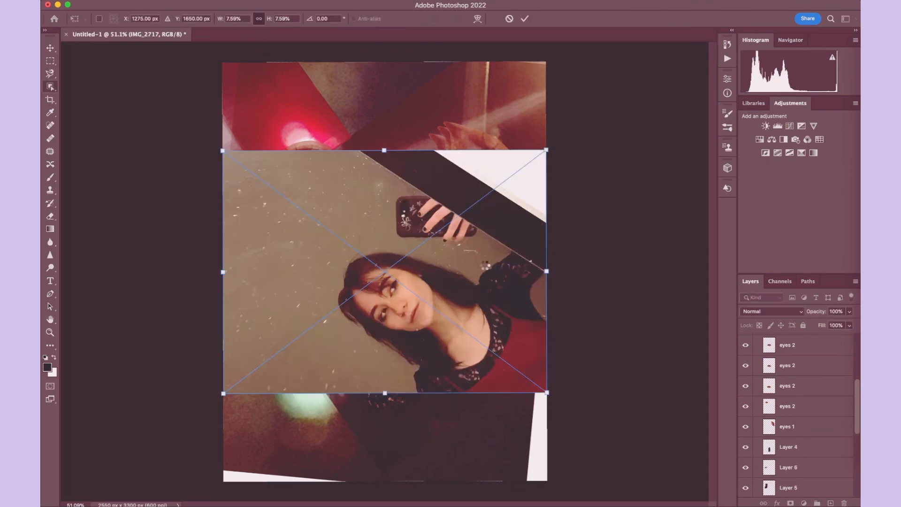
key(Return)
- Cut the raised arm's lace sleeve out onto its own layer with the Object Selection tool, and delete the IMG_2717 layer
key(w)
drag(478, 267, 544, 296)
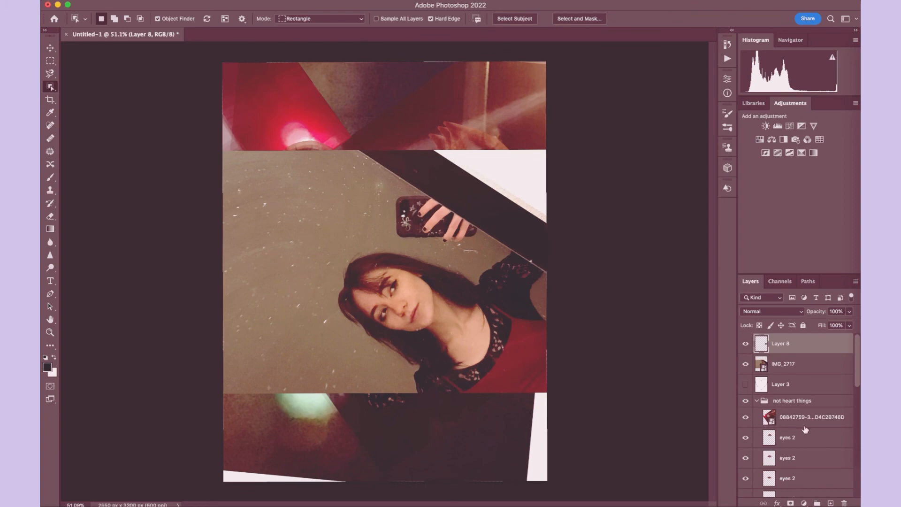
click(797, 364)
key(Delete)
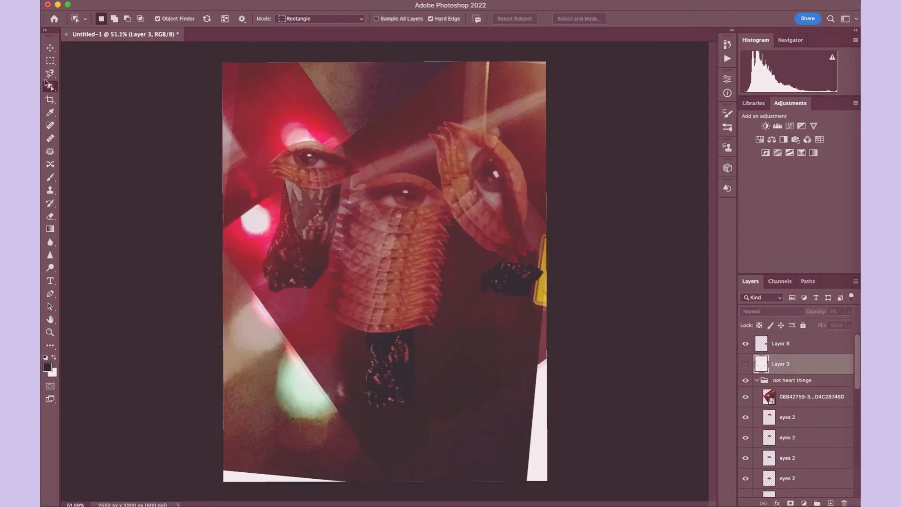
- Move the new lace-sleeve cutout into the gap between the center eye's frills and the large right eye
click(128, 1)
mouse_move(140, 1)
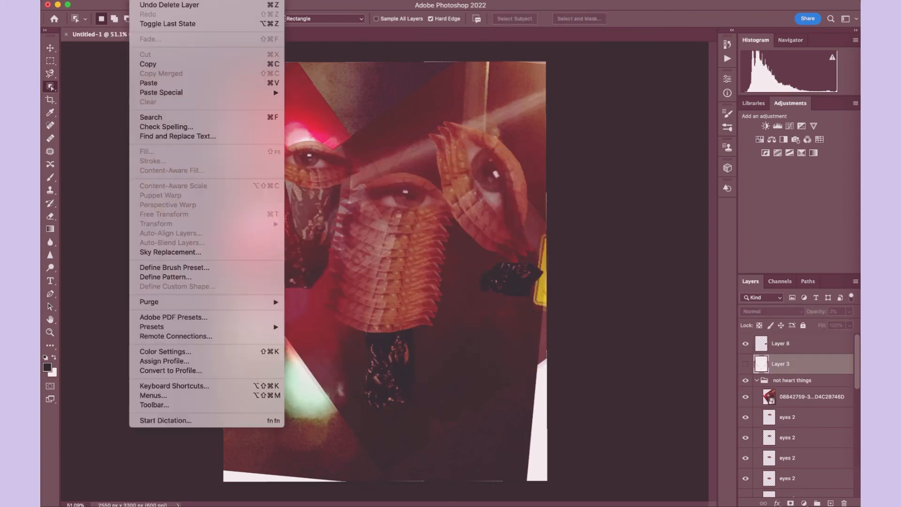
key(v)
click(516, 280)
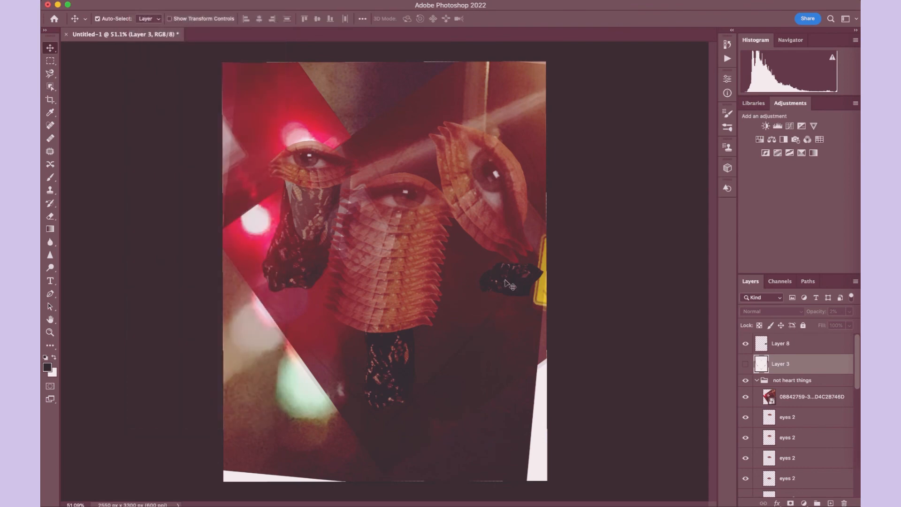
drag(485, 287, 439, 266)
- Rotate and reposition the lace-sleeve cutout on Layer 8 with Free Transform, tucking it up between the center and right eyes
click(139, 1)
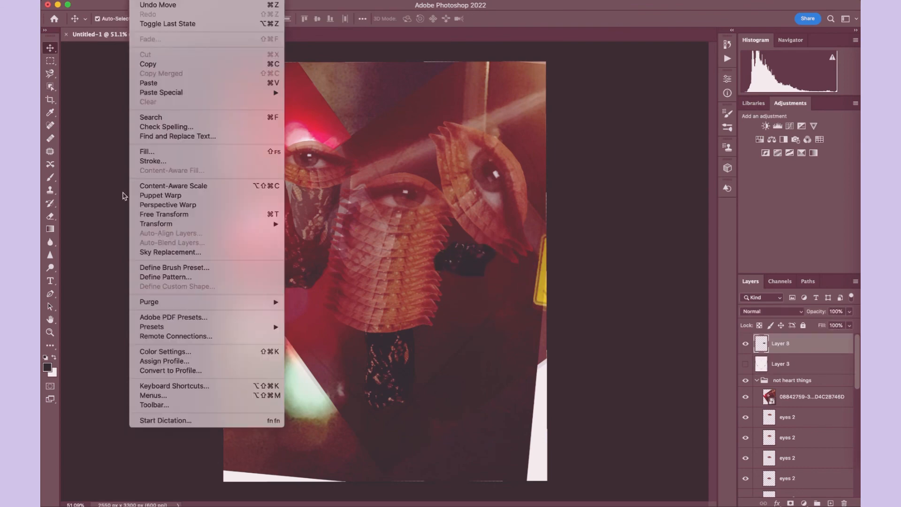
click(150, 214)
drag(448, 181, 416, 172)
drag(441, 286, 471, 220)
key(Return)
- Move Layer 8 down into the "not heart things" group, between Layer 6 and Layer 5
mouse_move(779, 344)
mouse_down()
mouse_move(787, 493)
mouse_move(787, 355)
mouse_up()
scroll(789, 362, up, 4)
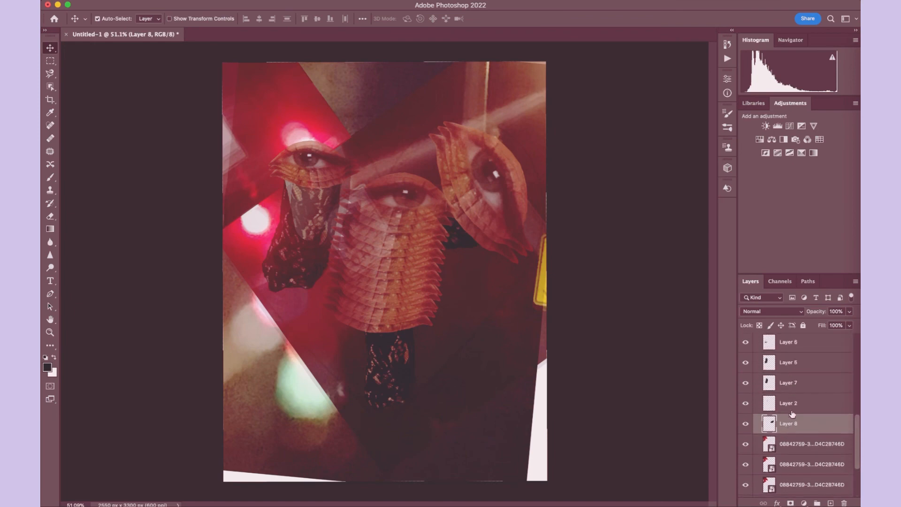
drag(787, 423, 790, 351)
scroll(790, 352, up, 4)
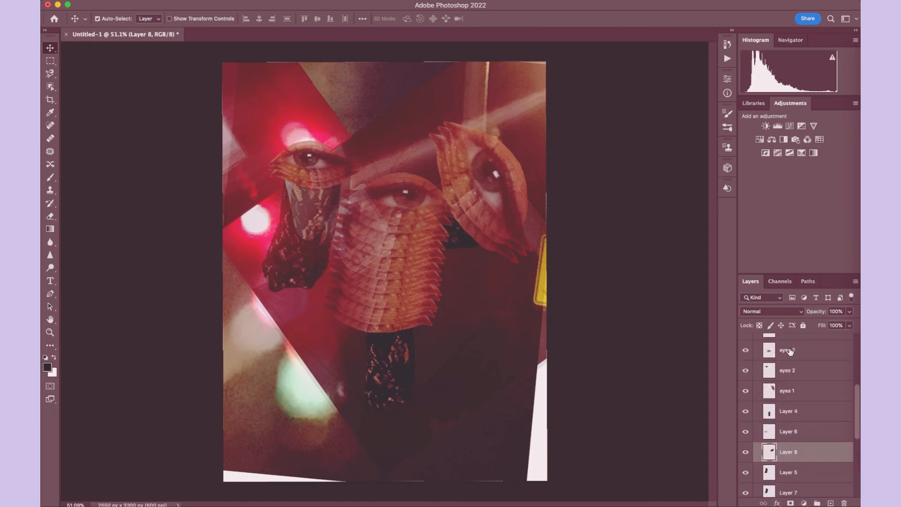
- Move Layer 8 up in the "not heart things" group, placing it between eyes 1 and Layer 4
drag(790, 454, 785, 399)
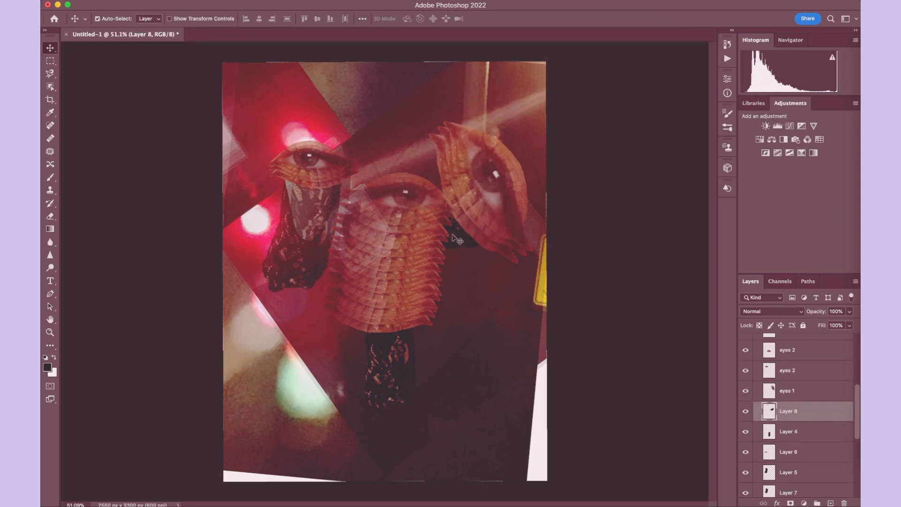
drag(454, 237, 454, 249)
click(150, 1)
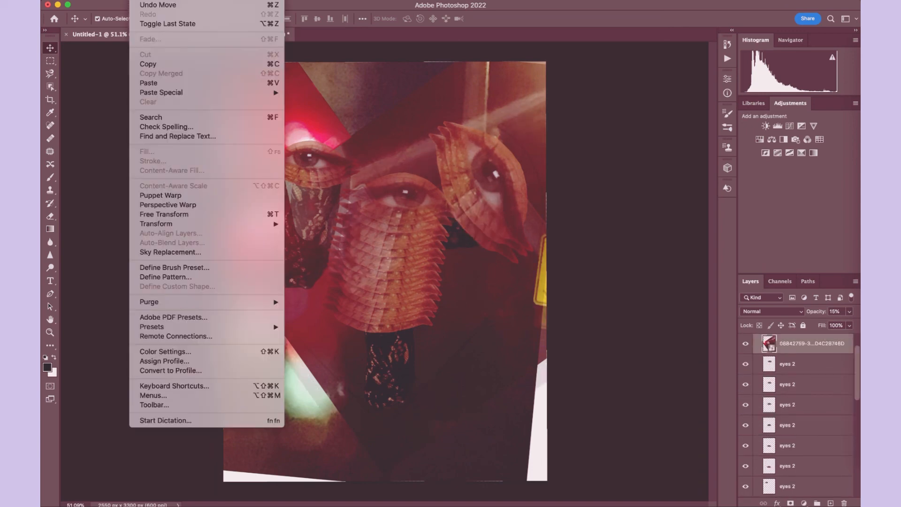
click(151, 9)
- Nudge Layer 8's lace sleeve slightly down and right while the photo overlay atop "not heart things" is hidden, then show the overlay again
click(746, 343)
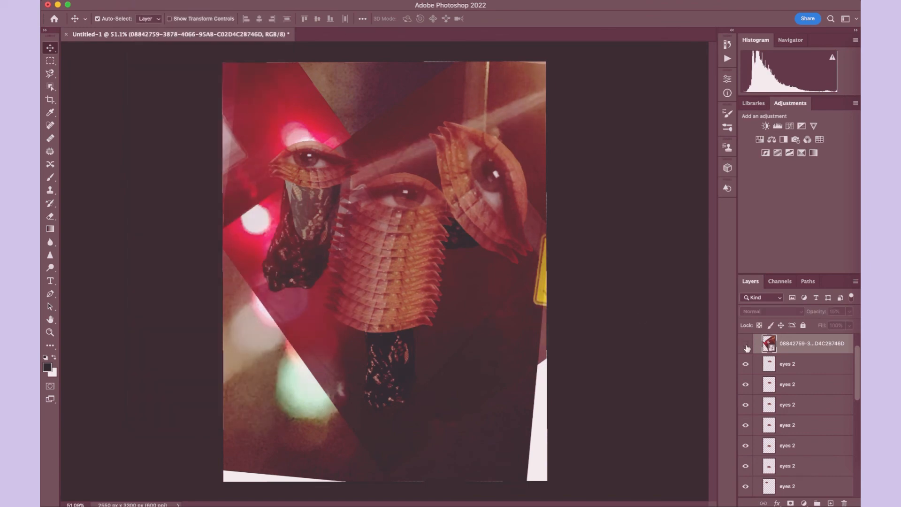
click(464, 244)
drag(464, 244, 470, 252)
scroll(757, 353, up, 4)
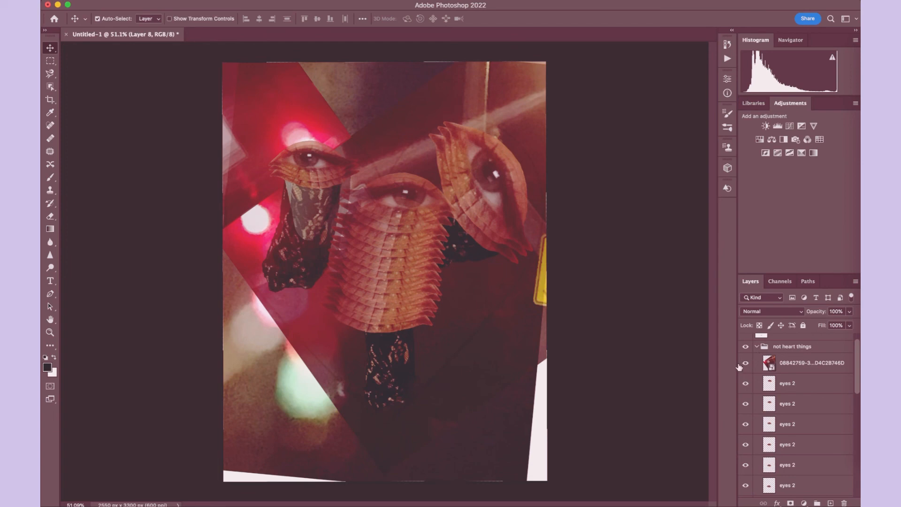
click(745, 362)
scroll(367, 195, up, 2)
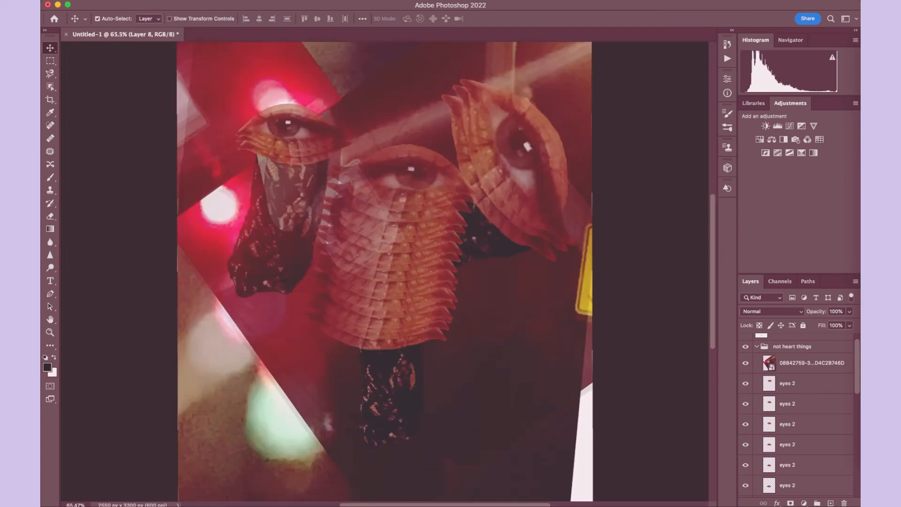
- Close the document, saving it with layers as the ZIP-compressed TIFF "Artist Books Final Project Page 12.tif" in the Artist Books Final Project folder
click(49, 5)
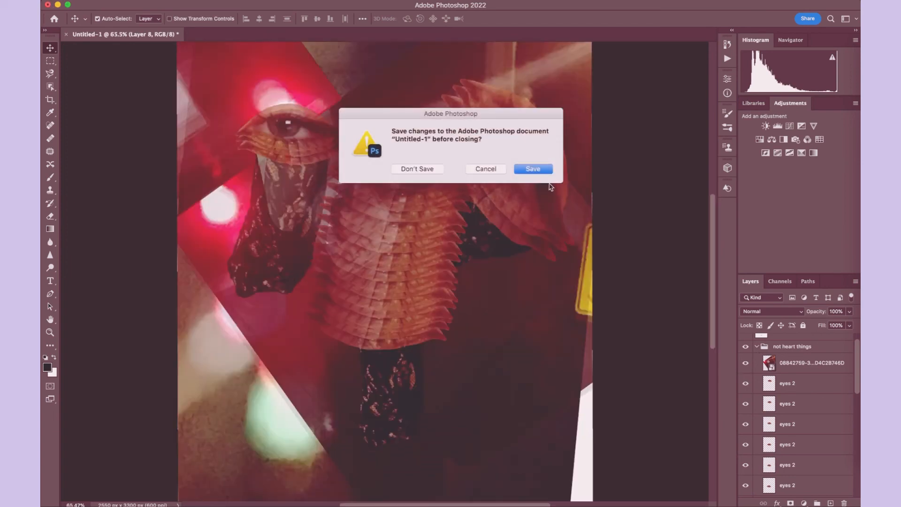
click(535, 171)
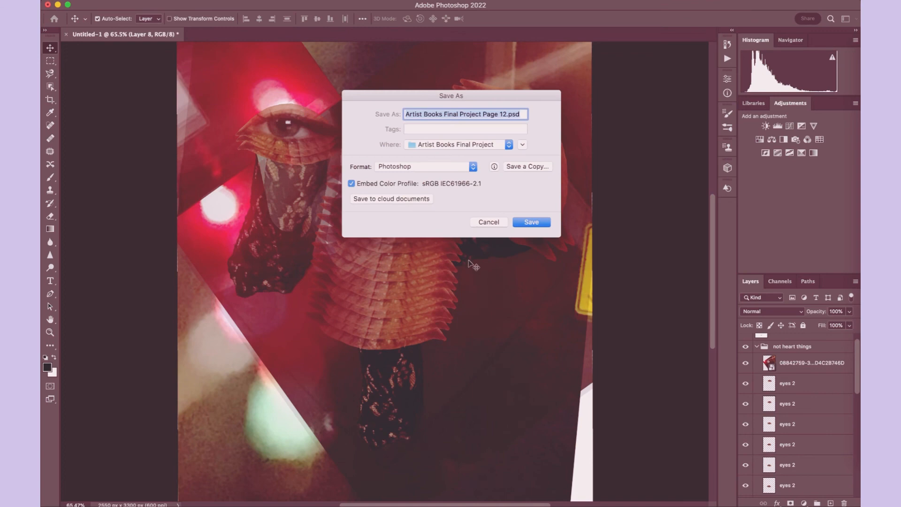
click(472, 167)
click(449, 193)
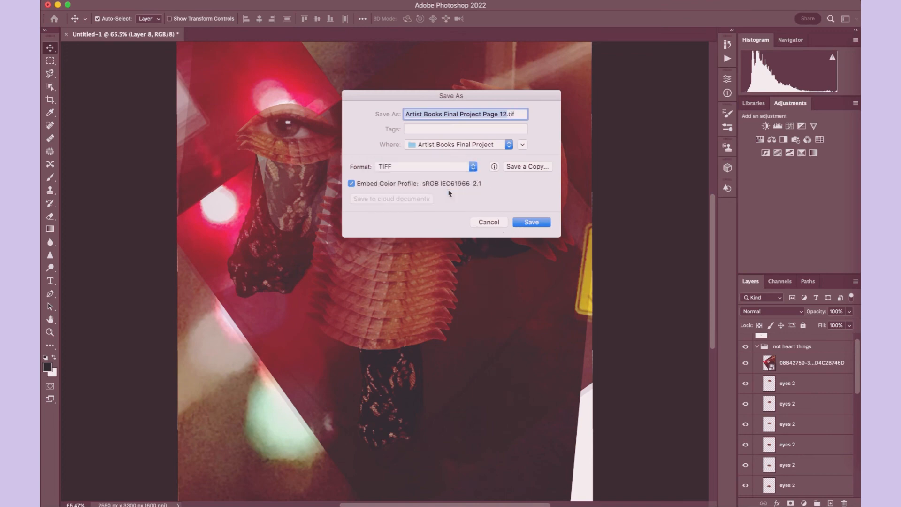
click(526, 223)
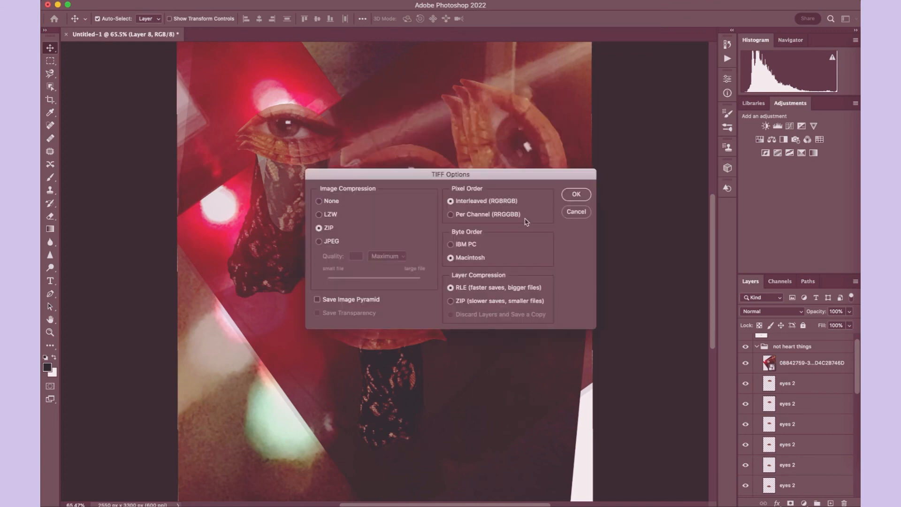
click(576, 194)
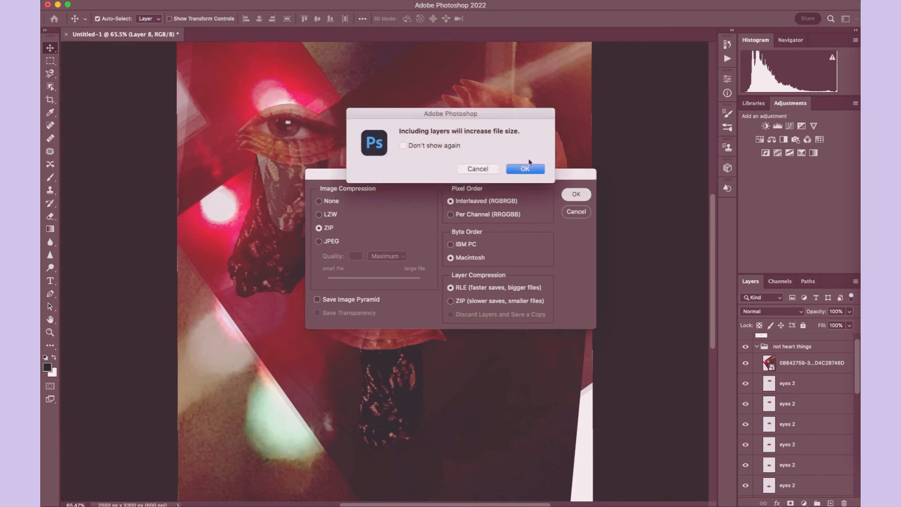
click(520, 169)
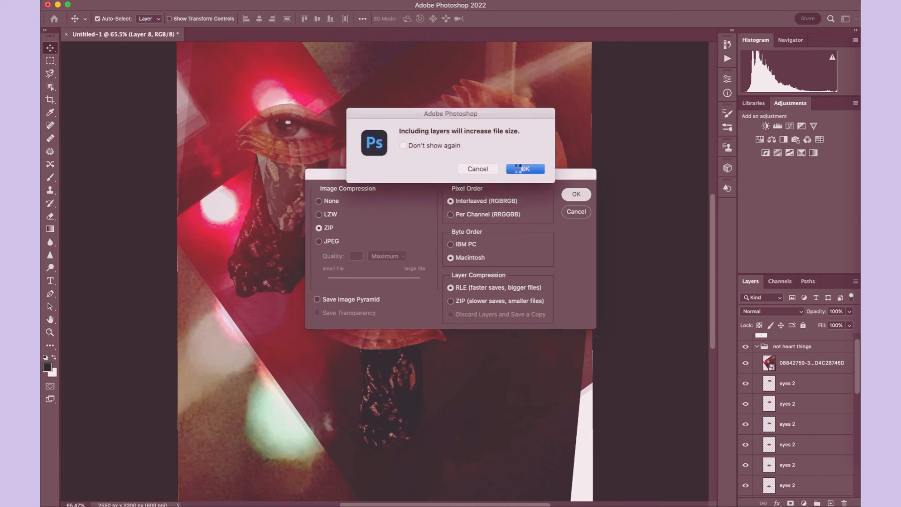